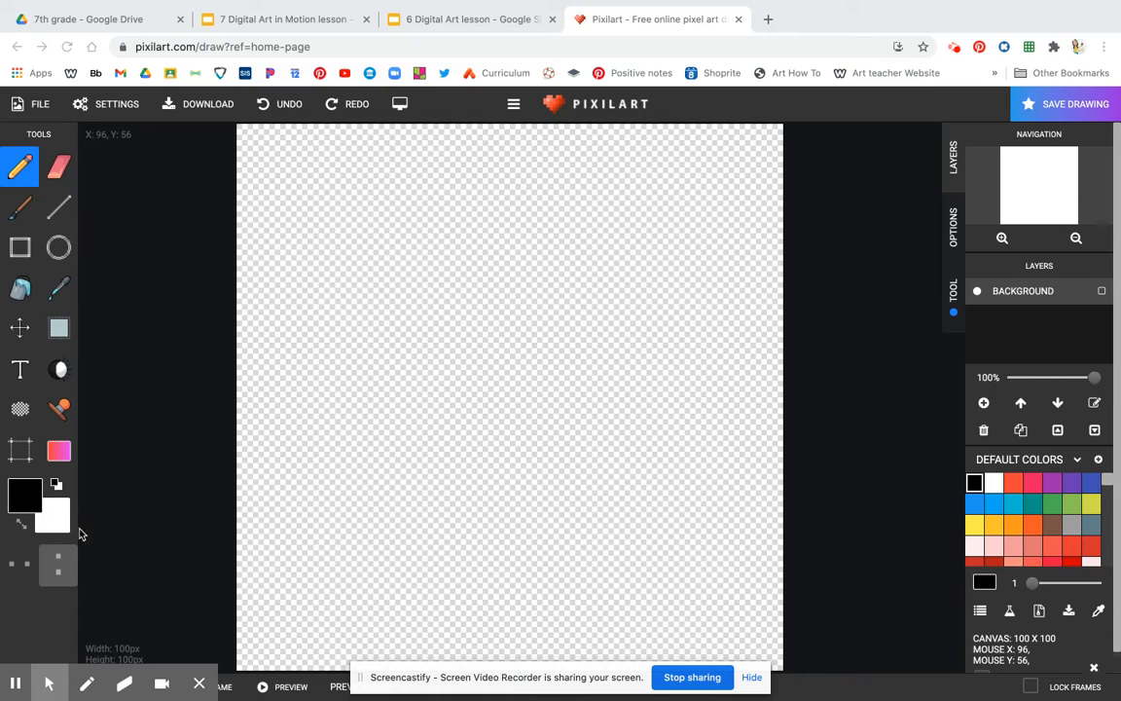
- Resize the drawing canvas to 200 pixels wide and 200 pixels high
left_click(17, 450)
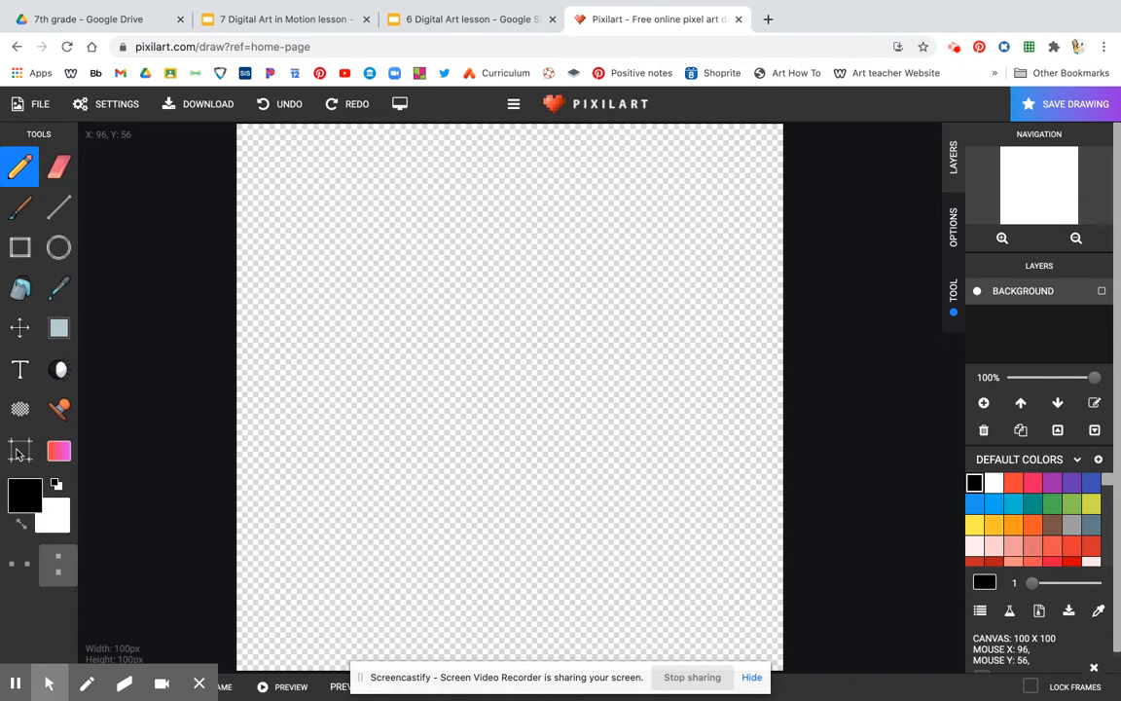
left_click(20, 452)
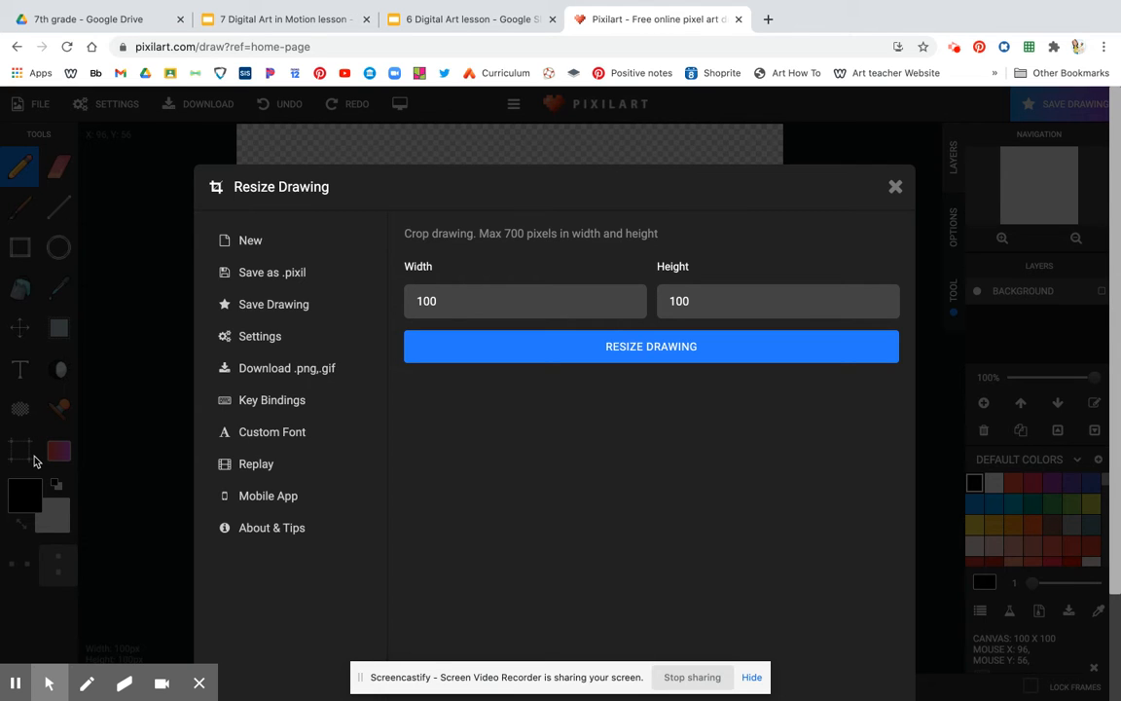
left_click(446, 305)
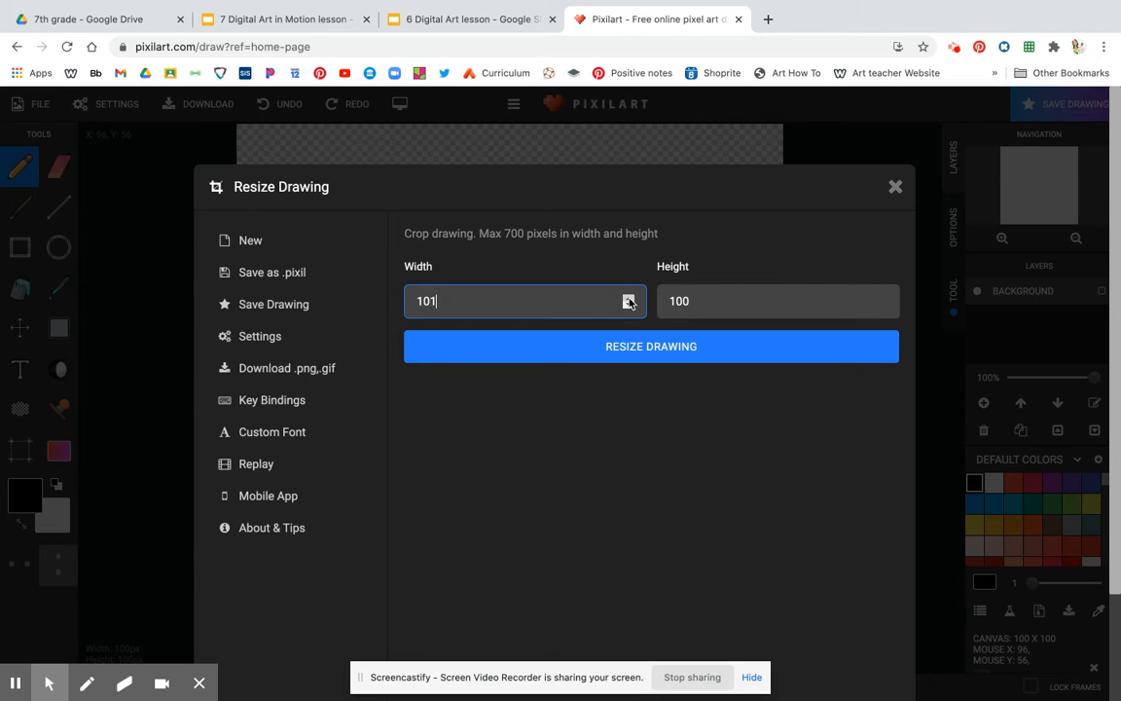
left_click_drag(462, 305, 395, 309)
left_click_drag(696, 301, 665, 300)
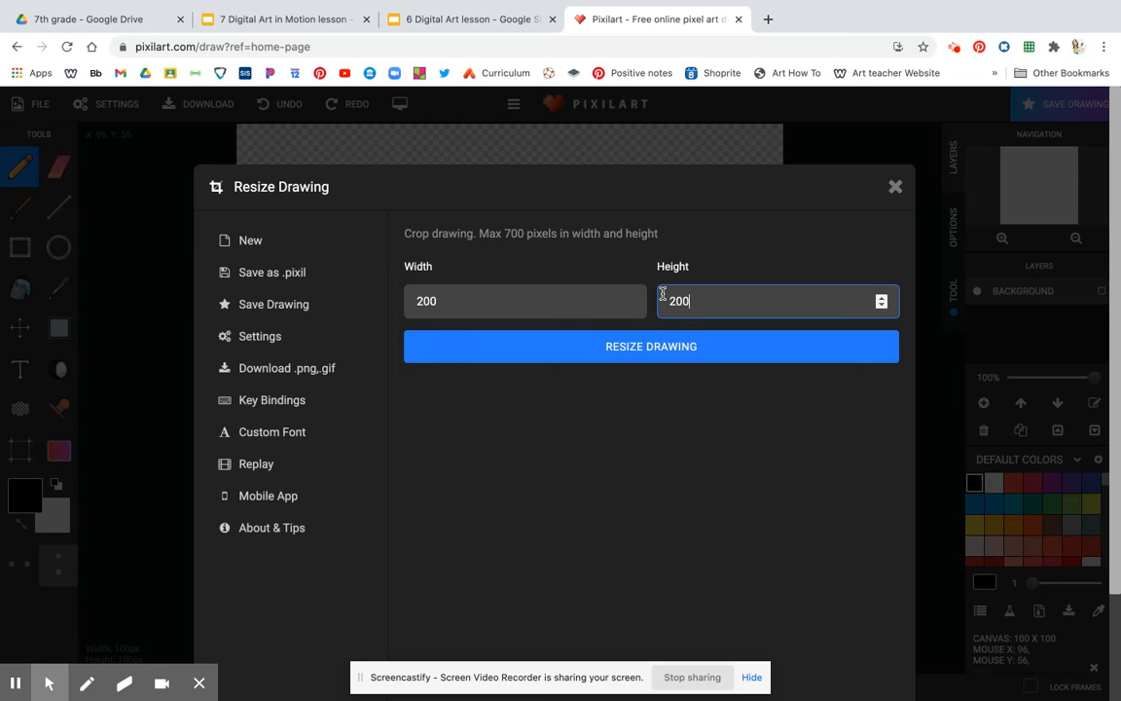
left_click(645, 351)
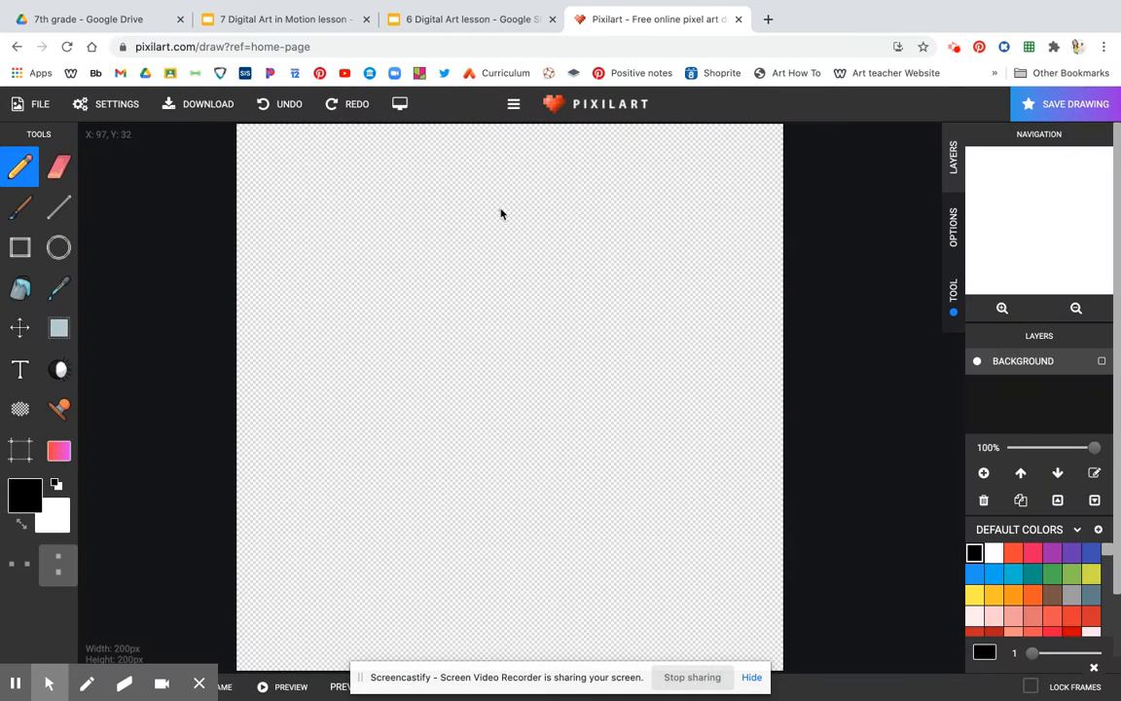
- Sketch a freehand pencil curve with vertical mirroring, and add strokes with Mirror X enabled as well
mouse_move(359, 382)
left_mouse_down()
mouse_move(372, 321)
mouse_move(413, 305)
mouse_move(448, 314)
mouse_move(494, 359)
left_mouse_up()
left_click(19, 563)
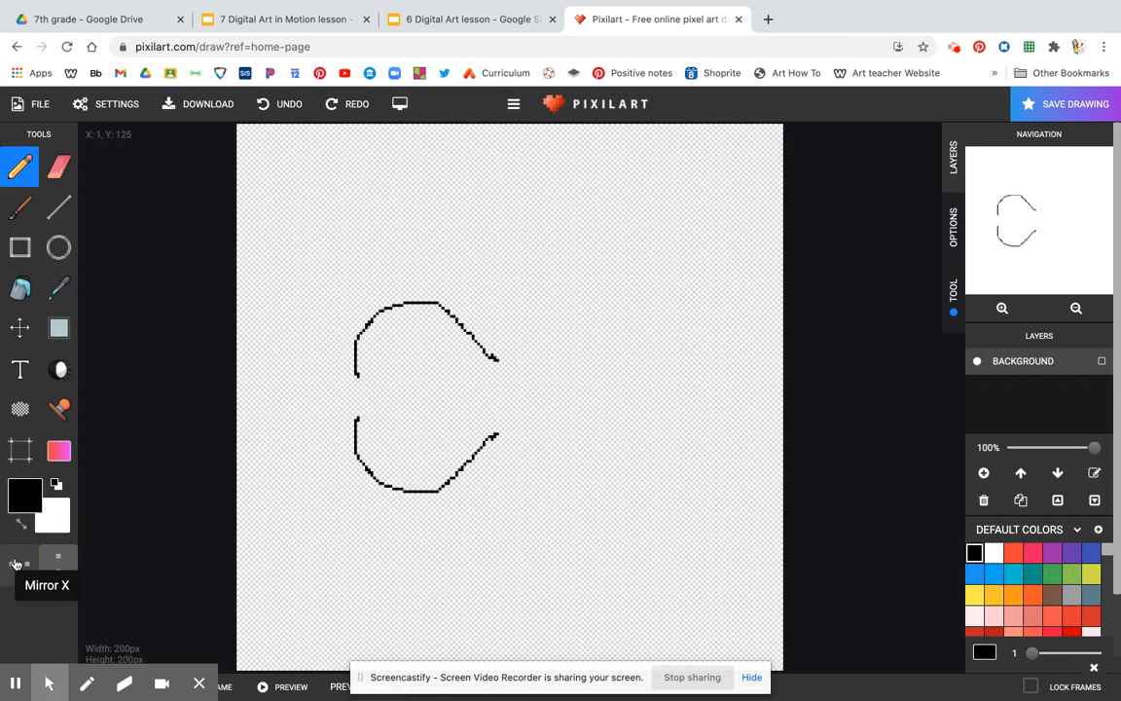
mouse_move(482, 423)
left_mouse_down()
mouse_move(395, 421)
mouse_move(479, 457)
mouse_move(506, 508)
mouse_move(440, 282)
mouse_move(404, 309)
left_mouse_up()
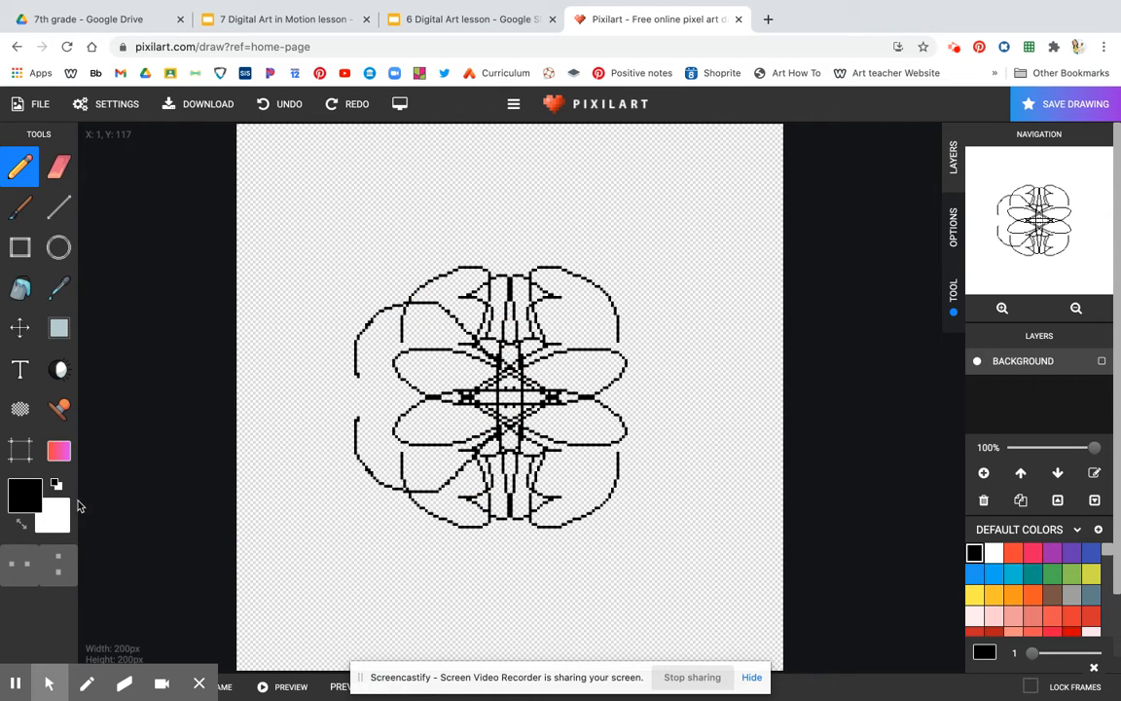
- Turn off both mirror modes and undo the mirrored pencil strokes to clear the canvas
left_click(18, 565)
left_click(56, 567)
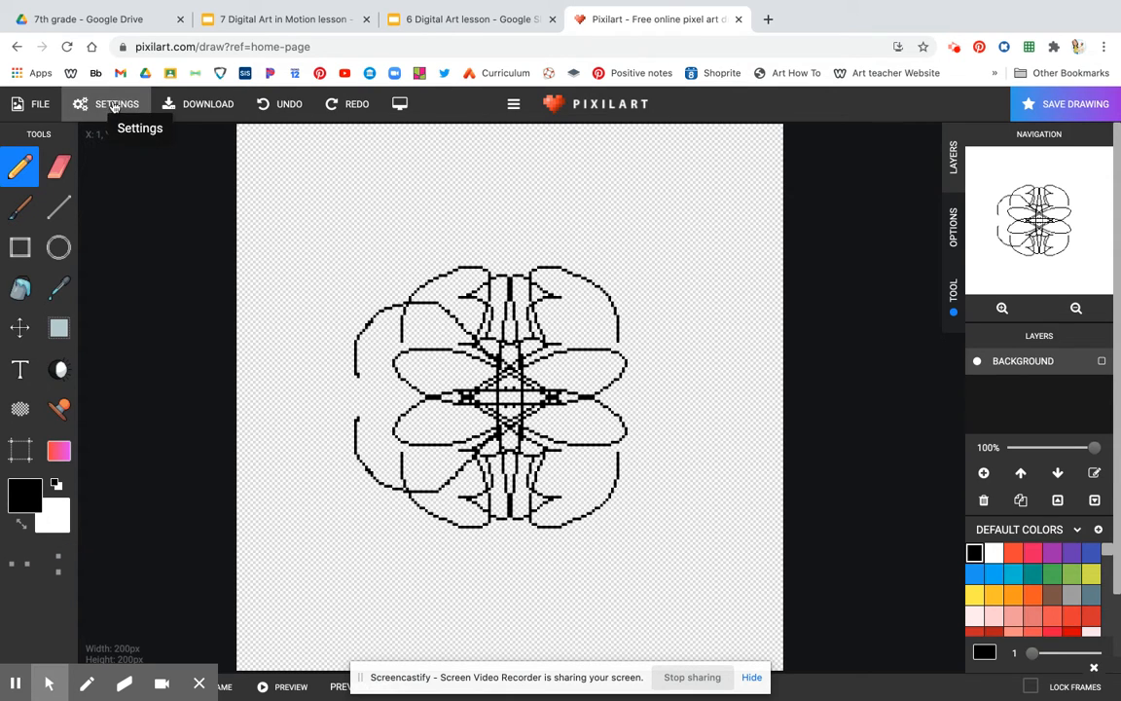
left_click(279, 105)
left_click(279, 105)
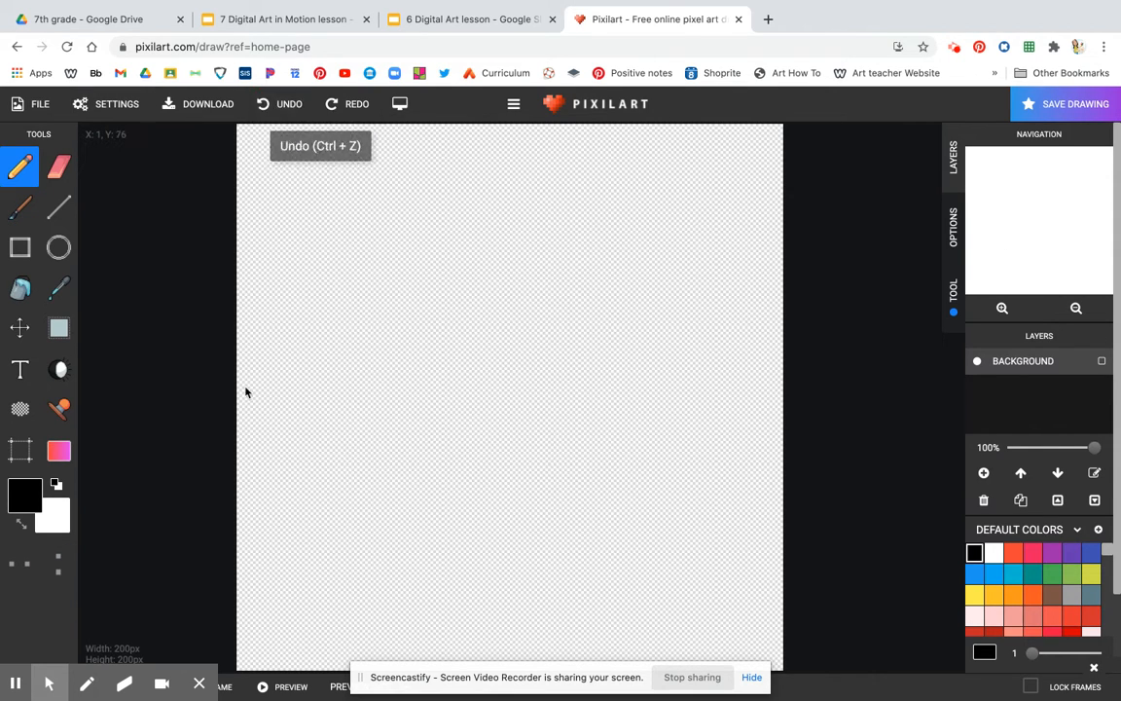
- Draw a small scribble and a long wavy line with the Pencil tool, and erase the small scribble
mouse_move(407, 268)
left_mouse_down()
mouse_move(390, 278)
mouse_move(398, 286)
left_mouse_up()
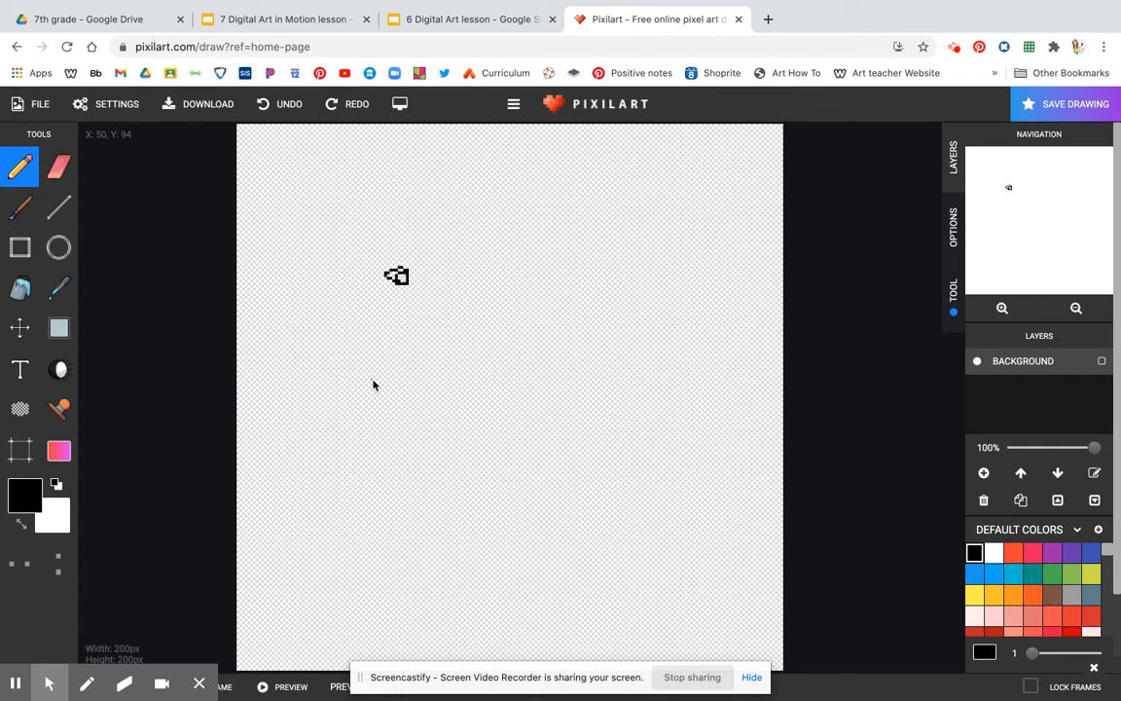
mouse_move(385, 399)
left_mouse_down()
mouse_move(472, 331)
mouse_move(582, 348)
mouse_move(633, 336)
mouse_move(716, 352)
mouse_move(741, 341)
mouse_move(721, 337)
mouse_move(697, 363)
mouse_move(631, 389)
mouse_move(519, 395)
mouse_move(544, 386)
mouse_move(587, 410)
mouse_move(648, 402)
left_mouse_up()
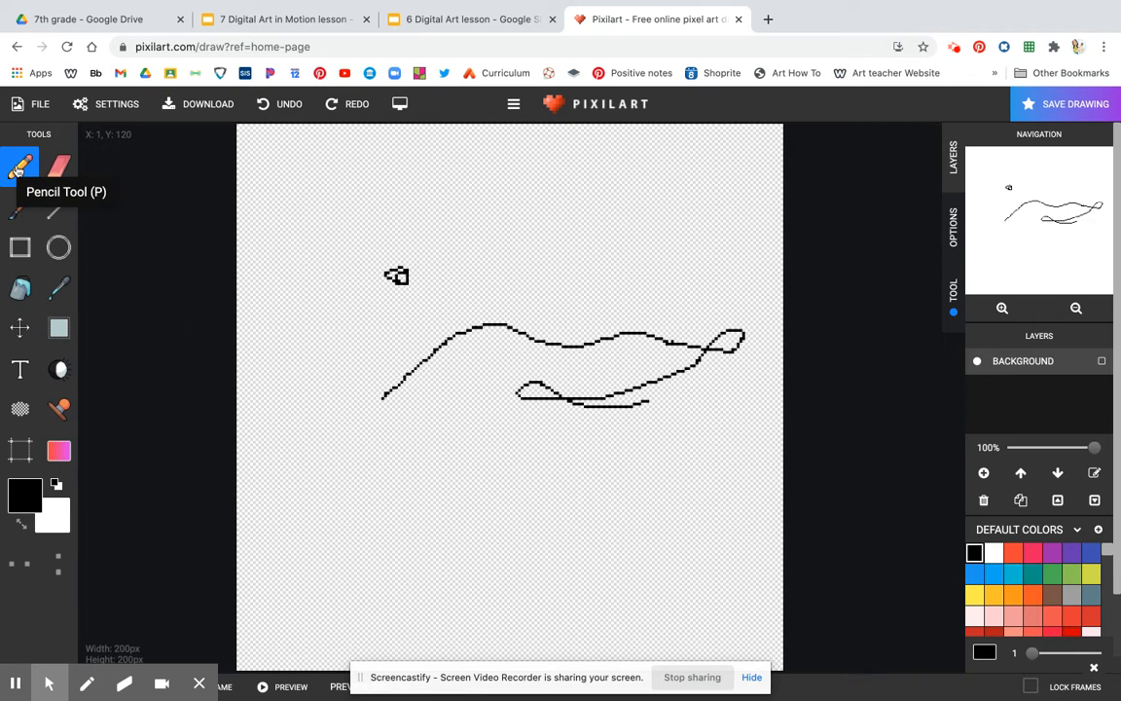
left_click(57, 165)
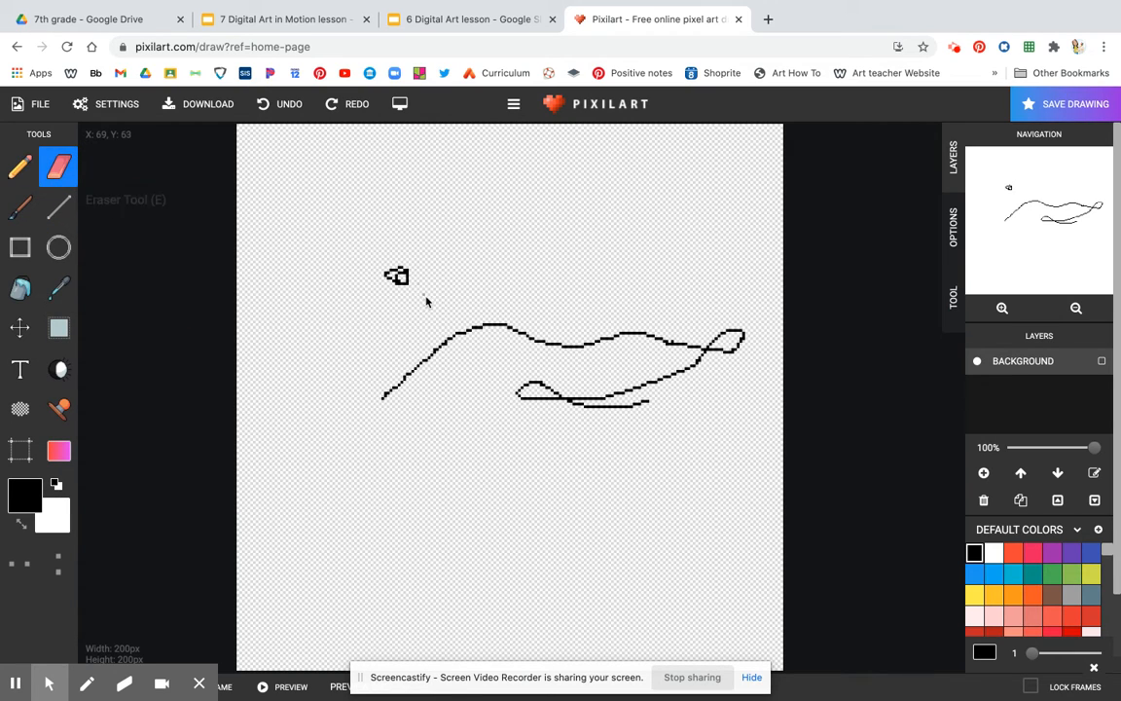
mouse_move(389, 292)
left_mouse_down()
mouse_move(394, 270)
mouse_move(395, 287)
mouse_move(409, 283)
left_mouse_up()
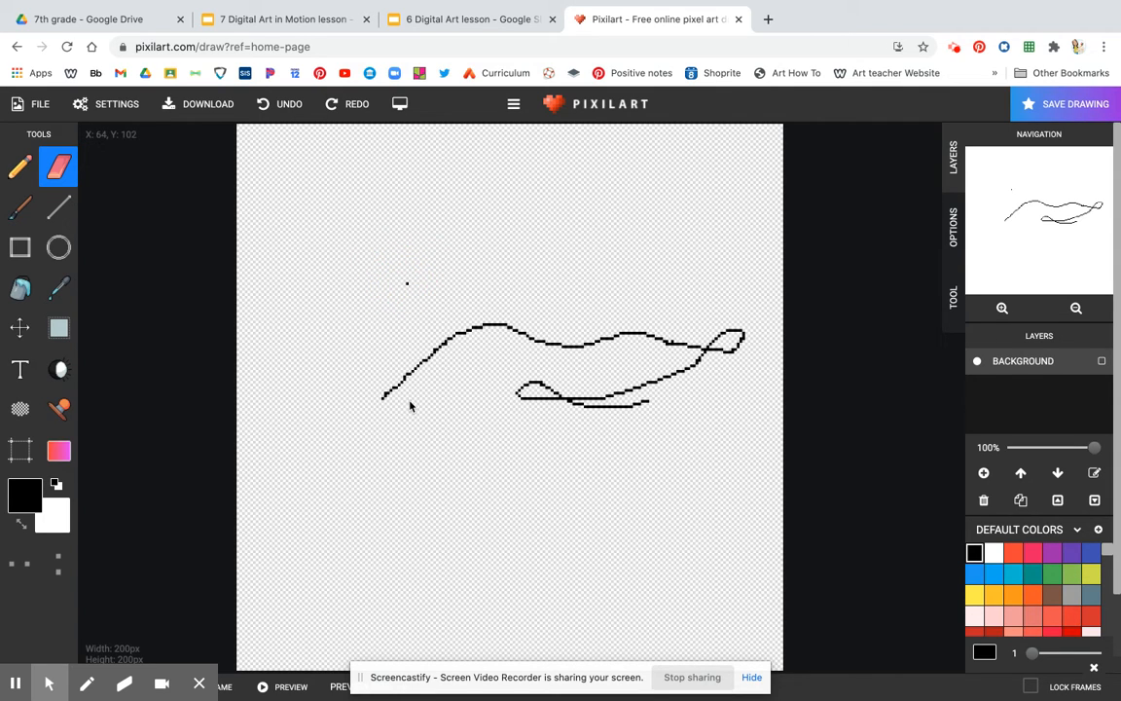
- Paint thick black Brush strokes around the wavy line's left end and draw a slanted straight line above them
left_click(21, 207)
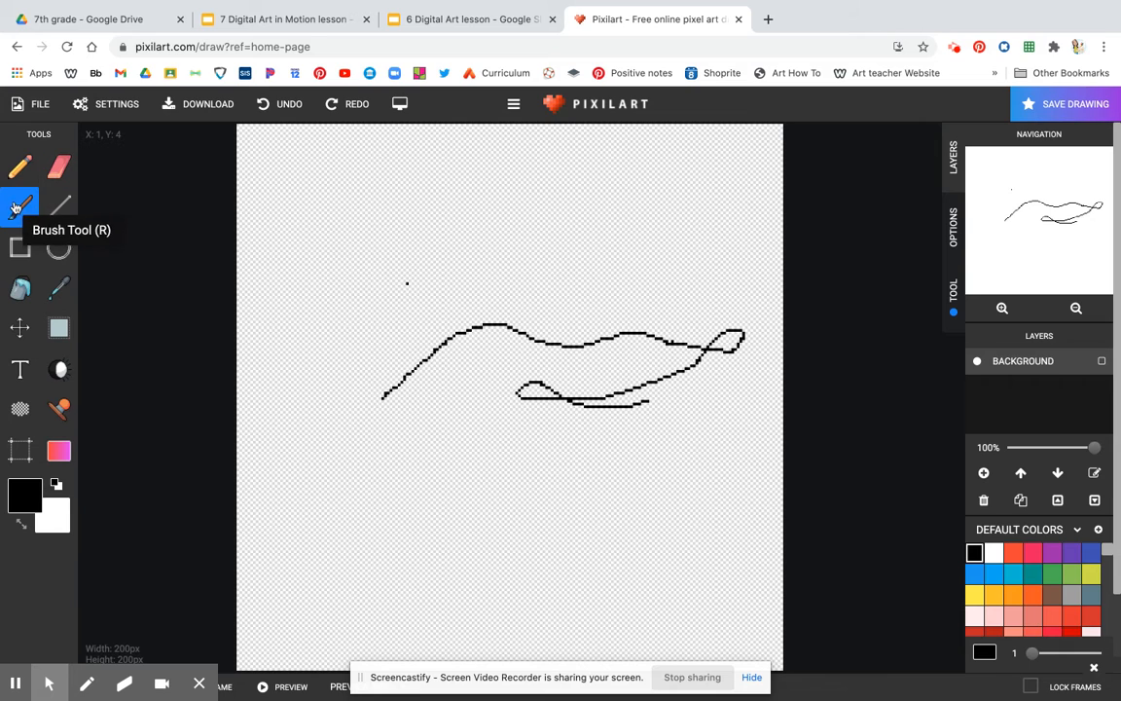
mouse_move(335, 282)
left_mouse_down()
mouse_move(423, 257)
mouse_move(400, 309)
mouse_move(466, 295)
mouse_move(427, 251)
mouse_move(474, 325)
mouse_move(459, 325)
mouse_move(470, 337)
mouse_move(391, 418)
left_mouse_up()
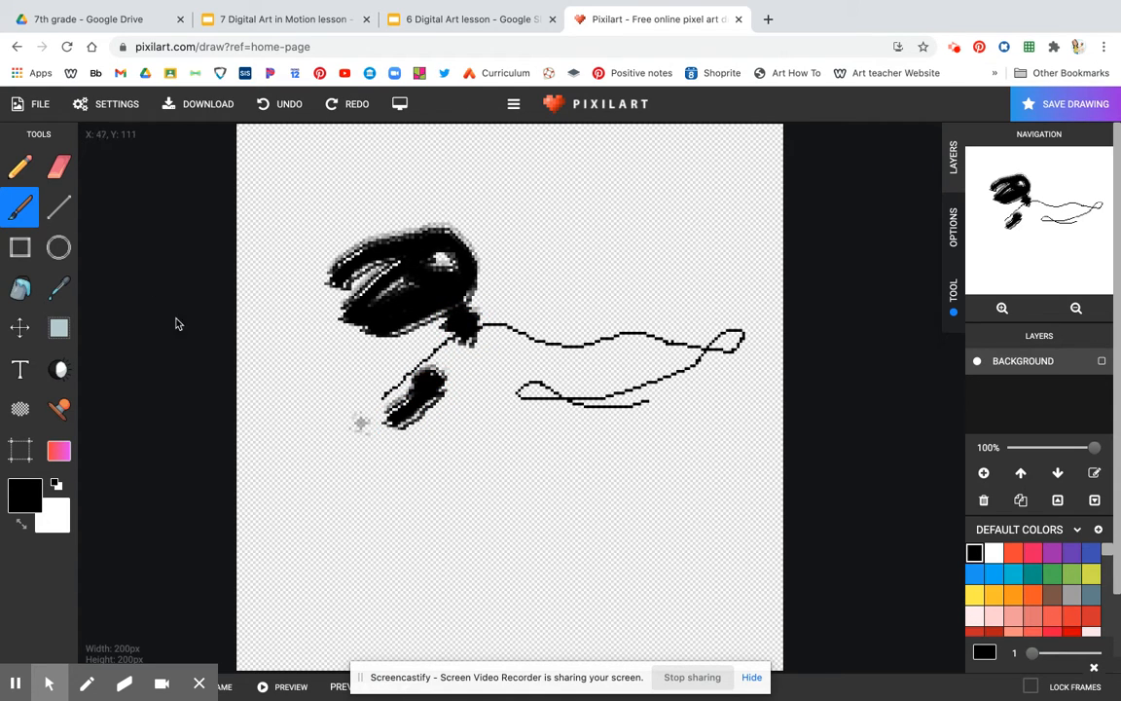
left_click(58, 205)
left_click_drag(295, 198, 574, 147)
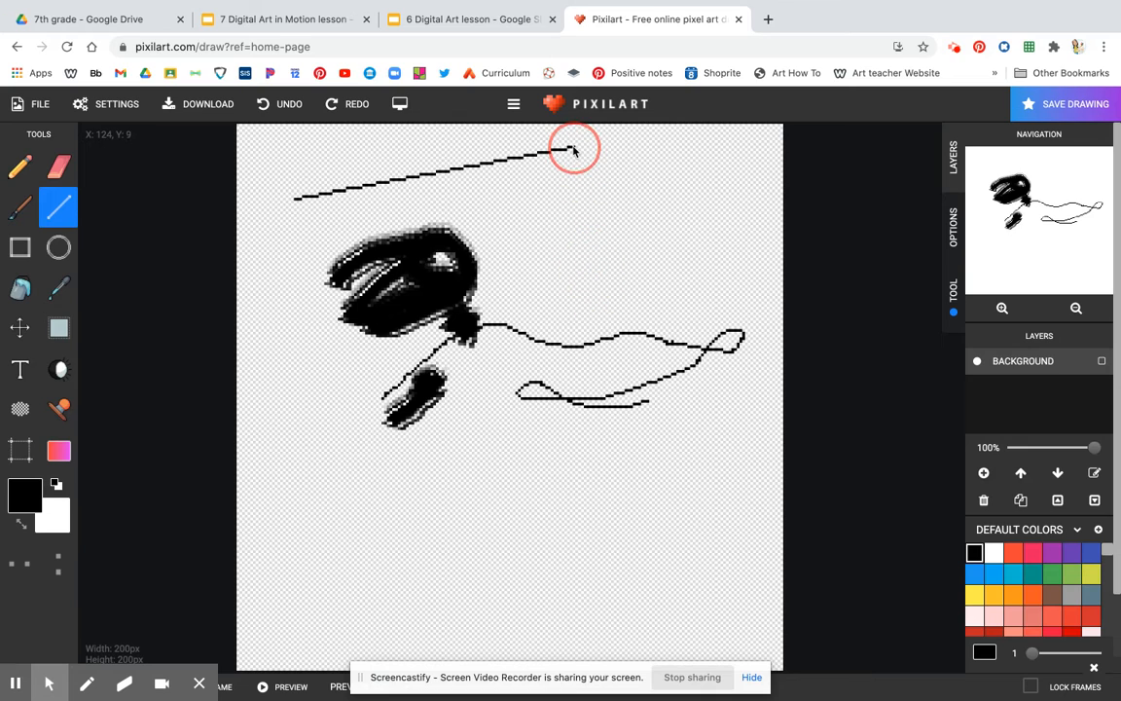
- Draw a rectangle outline on each side of the brush strokes and fill the left rectangle with black
left_click(20, 248)
left_click_drag(262, 221, 318, 321)
left_click_drag(60, 255, 518, 289)
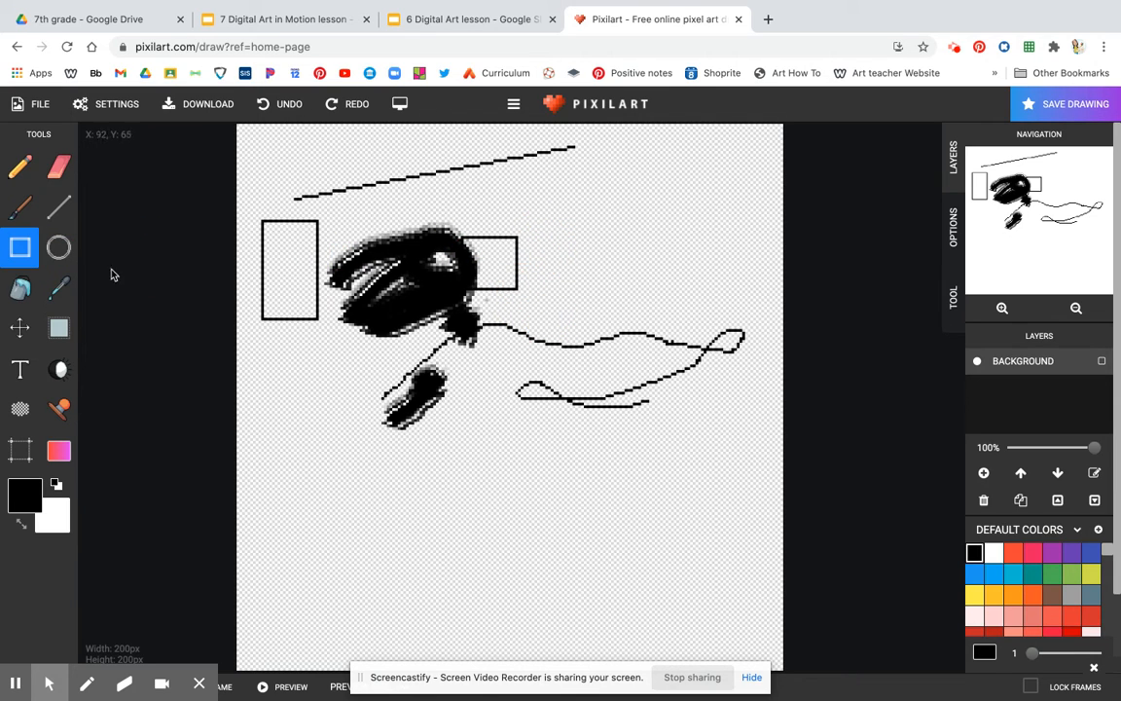
left_click(61, 250)
left_click(20, 287)
left_click(298, 267)
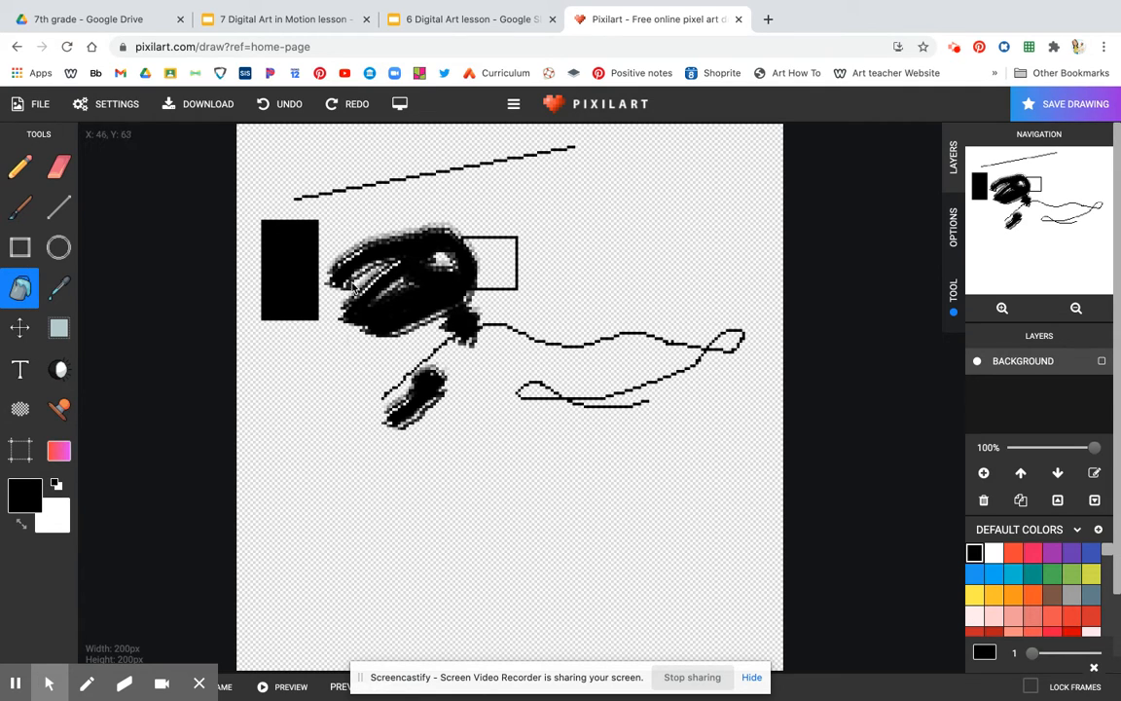
- Try filling the empty background around the shapes with black, and undo that fill
left_click(409, 172)
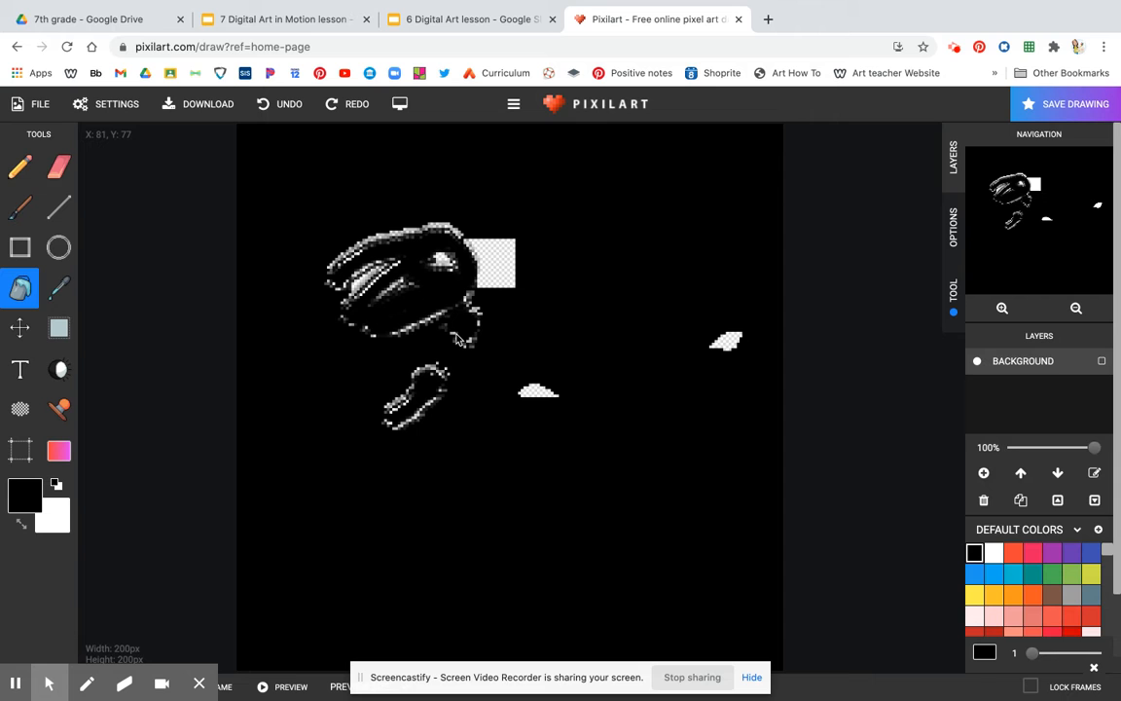
left_click(282, 103)
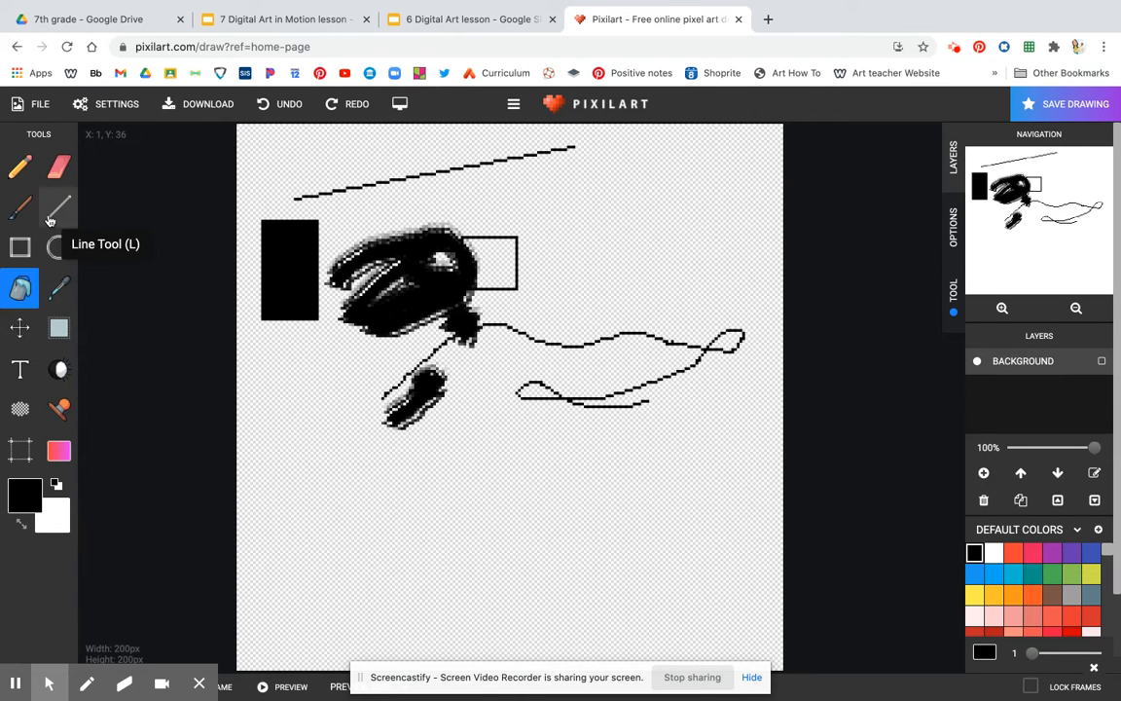
- Draw a rounded freehand pencil outline above the wavy line, leaving a small gap in its upper edge
left_click(20, 167)
mouse_move(669, 215)
left_mouse_down()
mouse_move(631, 212)
mouse_move(569, 279)
mouse_move(654, 314)
mouse_move(705, 273)
mouse_move(679, 220)
left_mouse_up()
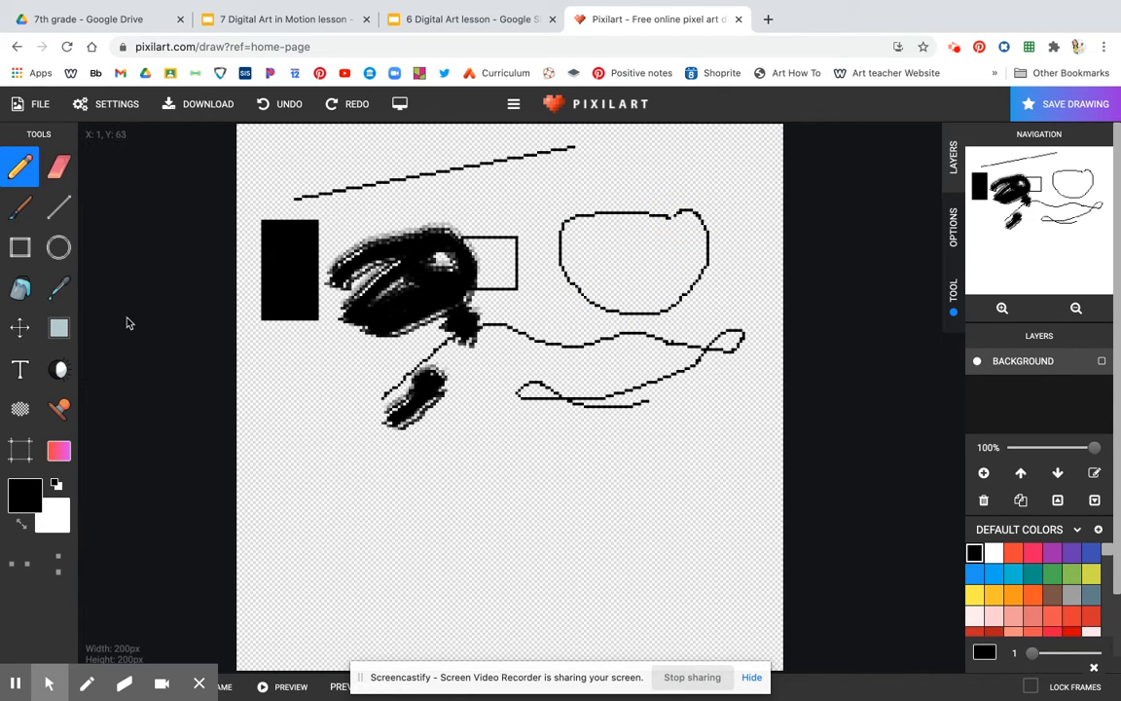
- Try filling the inside of the rounded freehand outline with black, and undo that fill
left_click(20, 288)
left_click(647, 254)
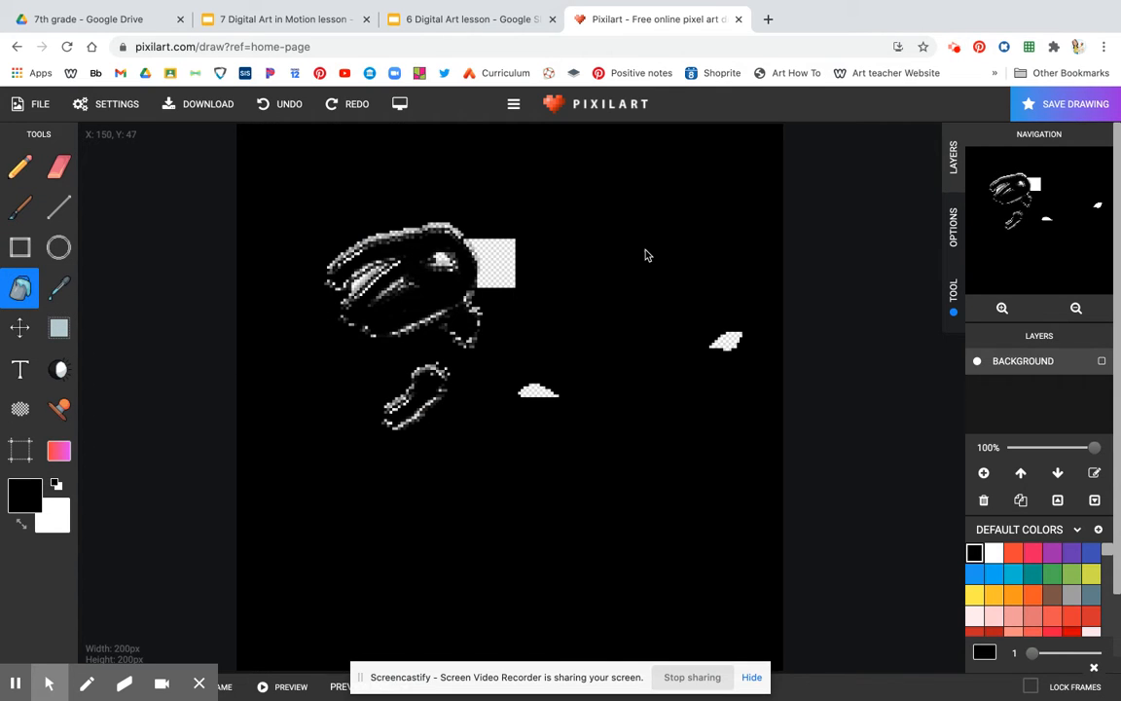
left_click(283, 114)
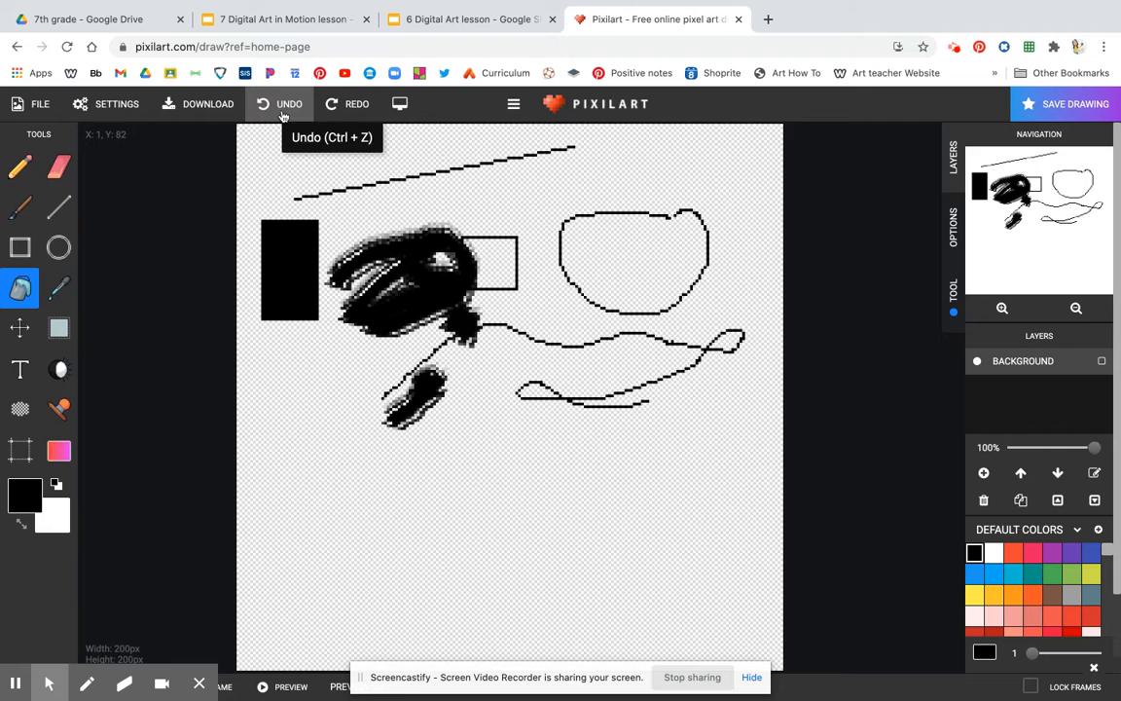
- Shift the whole drawing slightly down and right, and move only the selected black rectangle down and slightly left
left_click(20, 329)
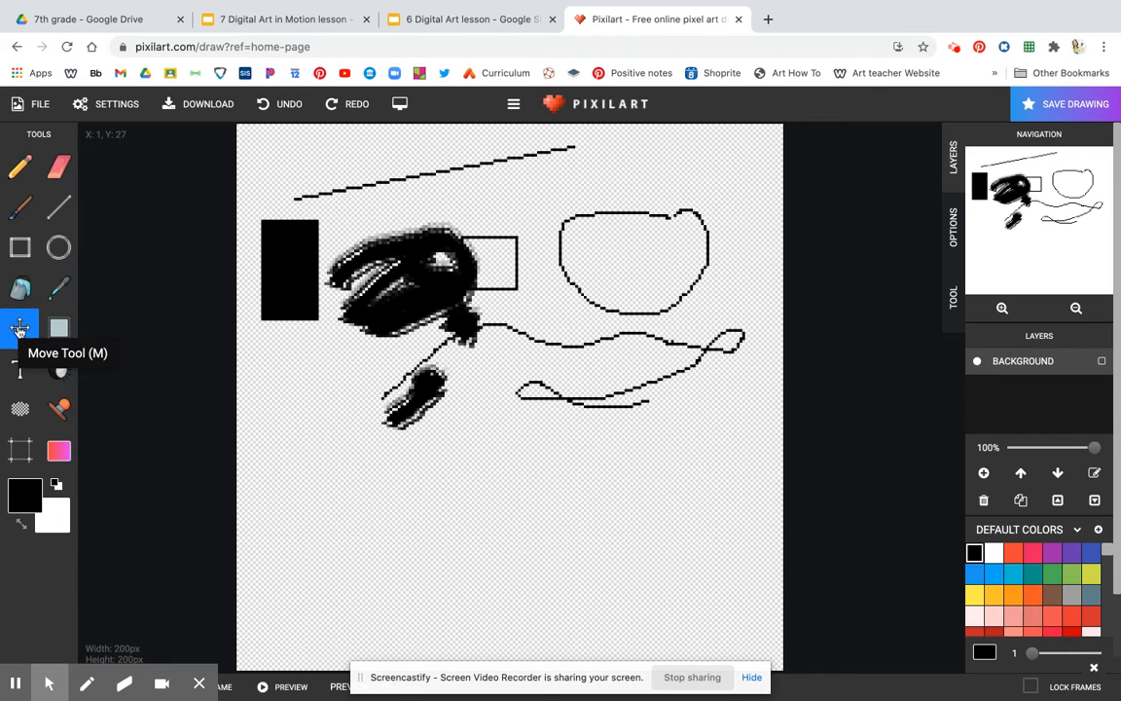
mouse_move(298, 260)
left_mouse_down()
mouse_move(320, 376)
mouse_move(363, 263)
mouse_move(407, 313)
mouse_move(365, 283)
mouse_move(325, 275)
mouse_move(305, 293)
mouse_move(325, 333)
mouse_move(327, 255)
mouse_move(304, 270)
left_mouse_up()
left_click(57, 337)
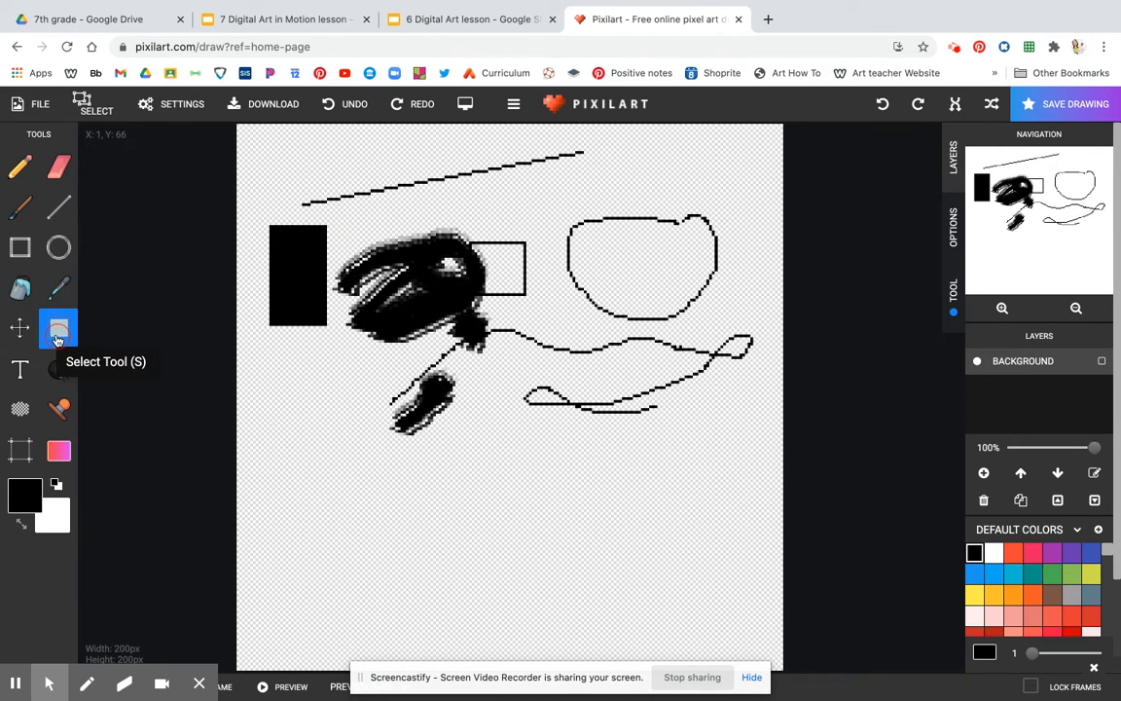
left_click_drag(255, 216, 331, 343)
mouse_move(311, 288)
left_mouse_down()
mouse_move(302, 279)
mouse_move(406, 444)
mouse_move(309, 324)
mouse_move(274, 220)
mouse_move(322, 281)
mouse_move(296, 300)
left_mouse_up()
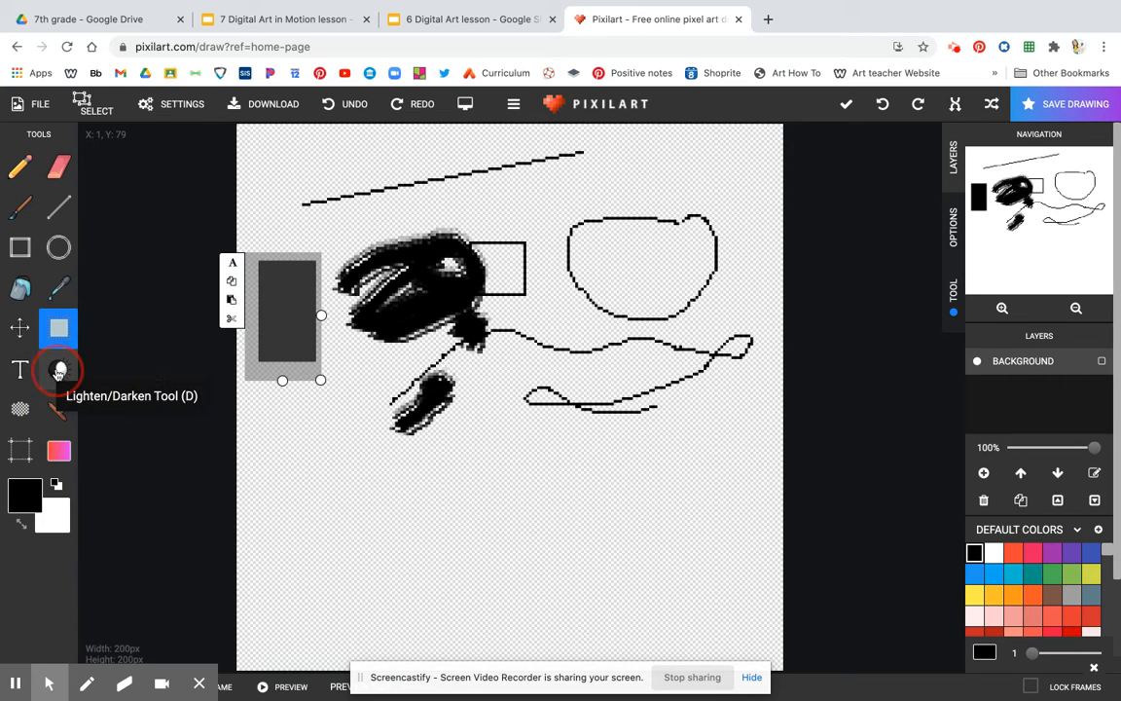
- Stroke over and around the black rectangle with the Lighten/Darken tool, and scribble a dotted dither pattern below it
left_click(60, 370)
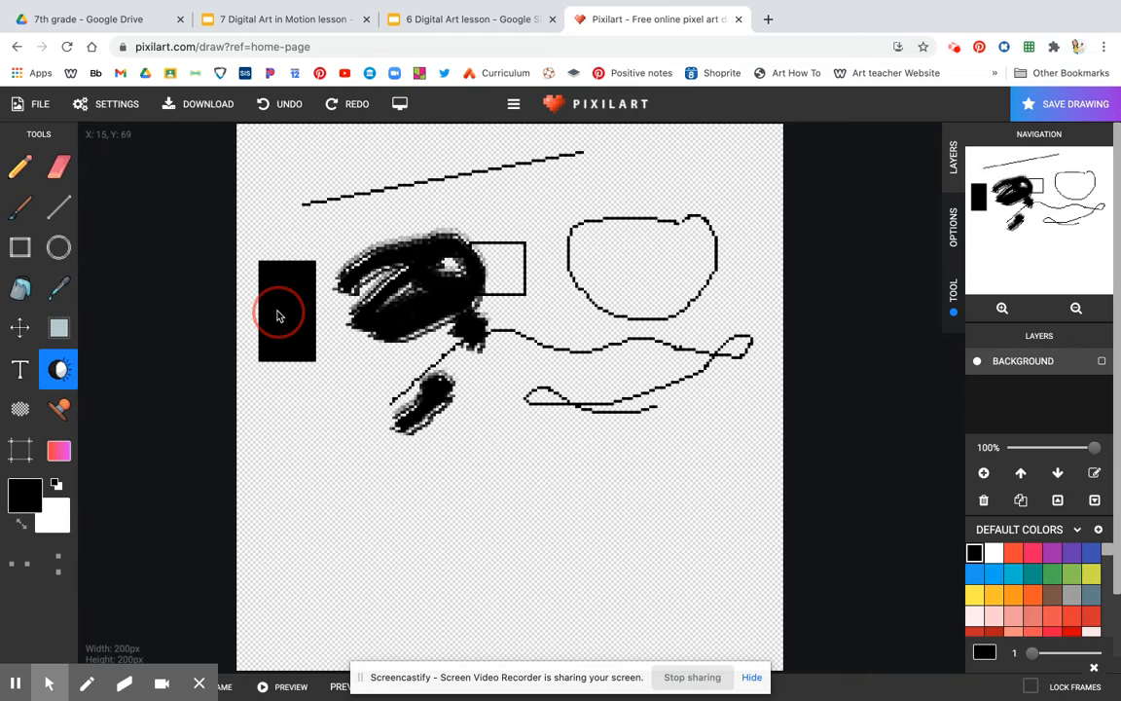
mouse_move(301, 311)
left_mouse_down()
mouse_move(292, 345)
mouse_move(338, 359)
mouse_move(276, 317)
mouse_move(292, 259)
mouse_move(277, 345)
left_mouse_up()
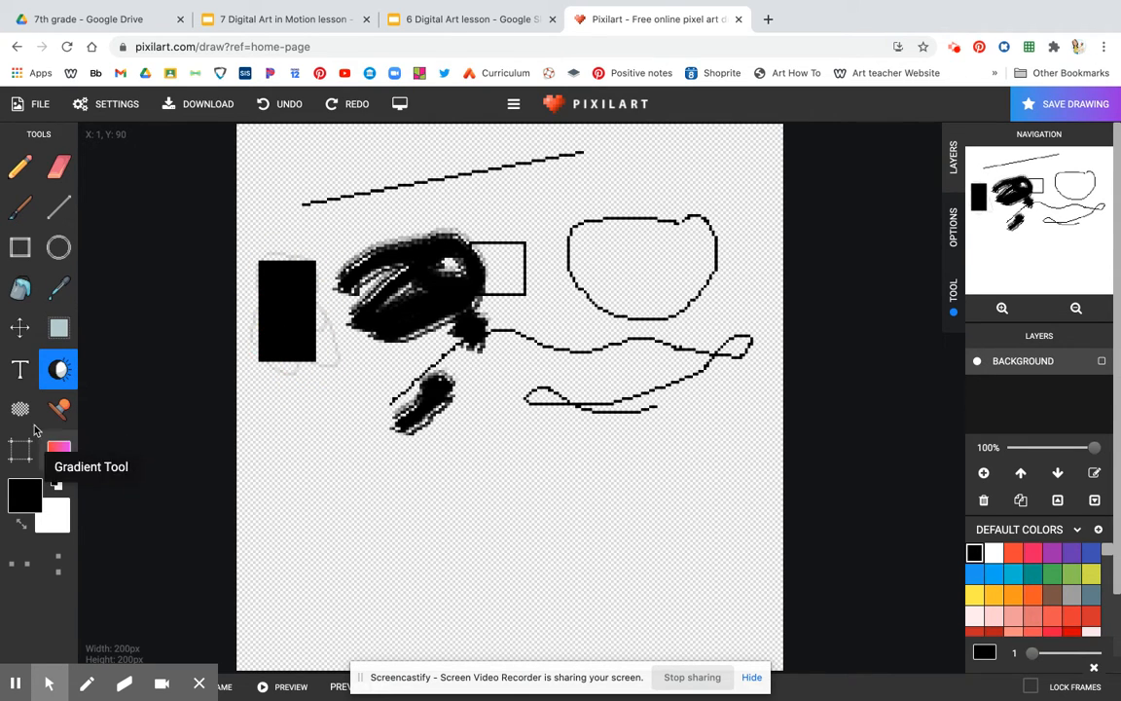
left_click(20, 413)
mouse_move(309, 370)
left_mouse_down()
mouse_move(362, 380)
mouse_move(336, 376)
mouse_move(347, 401)
mouse_move(305, 392)
mouse_move(318, 397)
mouse_move(306, 404)
mouse_move(311, 382)
mouse_move(302, 396)
mouse_move(267, 410)
mouse_move(255, 381)
left_mouse_up()
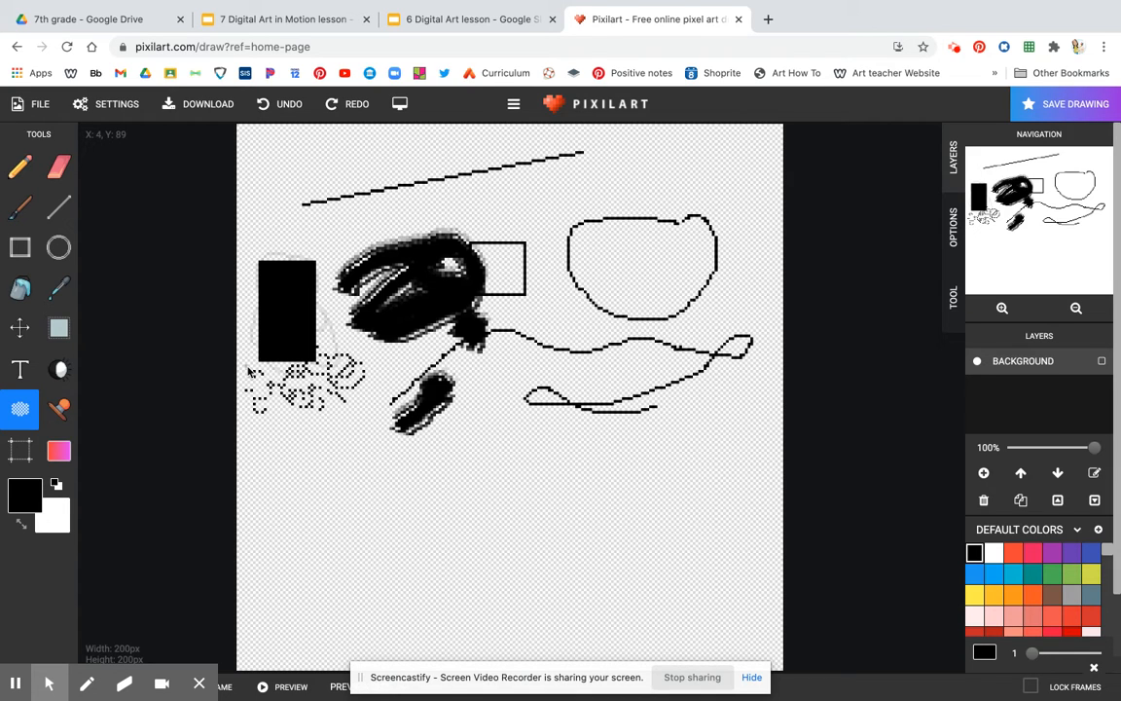
- Browse the popular and new stamps in the stamp gallery
left_click(74, 400)
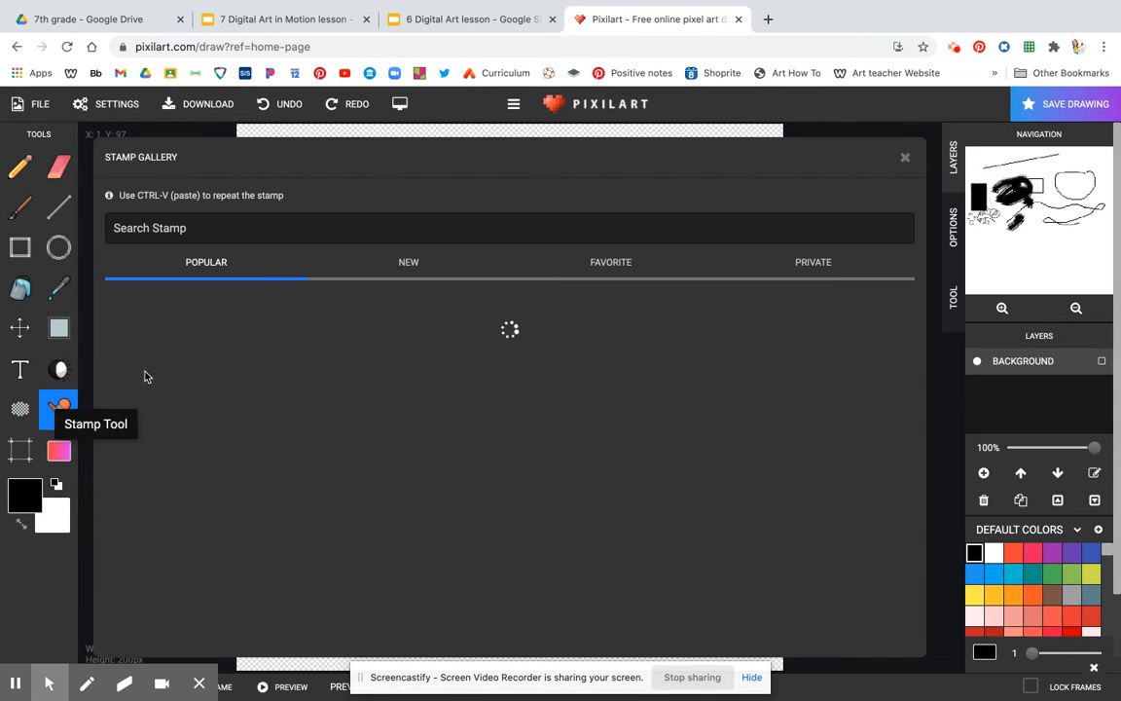
scroll(482, 536, "down", 5)
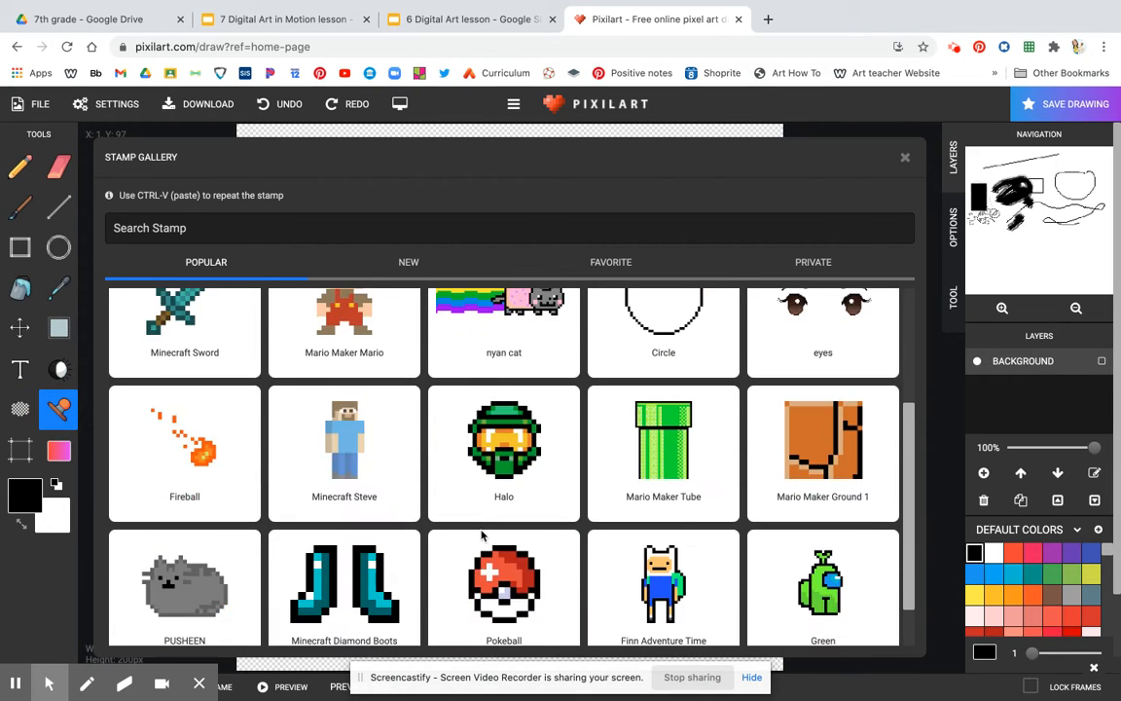
scroll(540, 455, "up", 5)
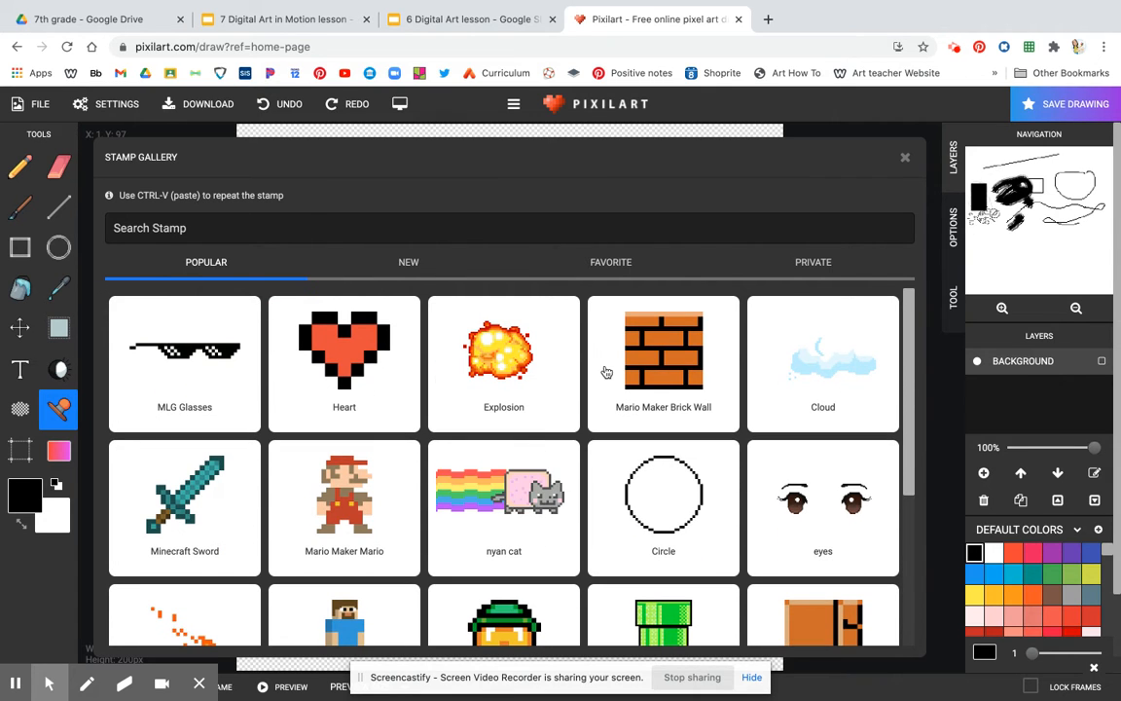
left_click(409, 268)
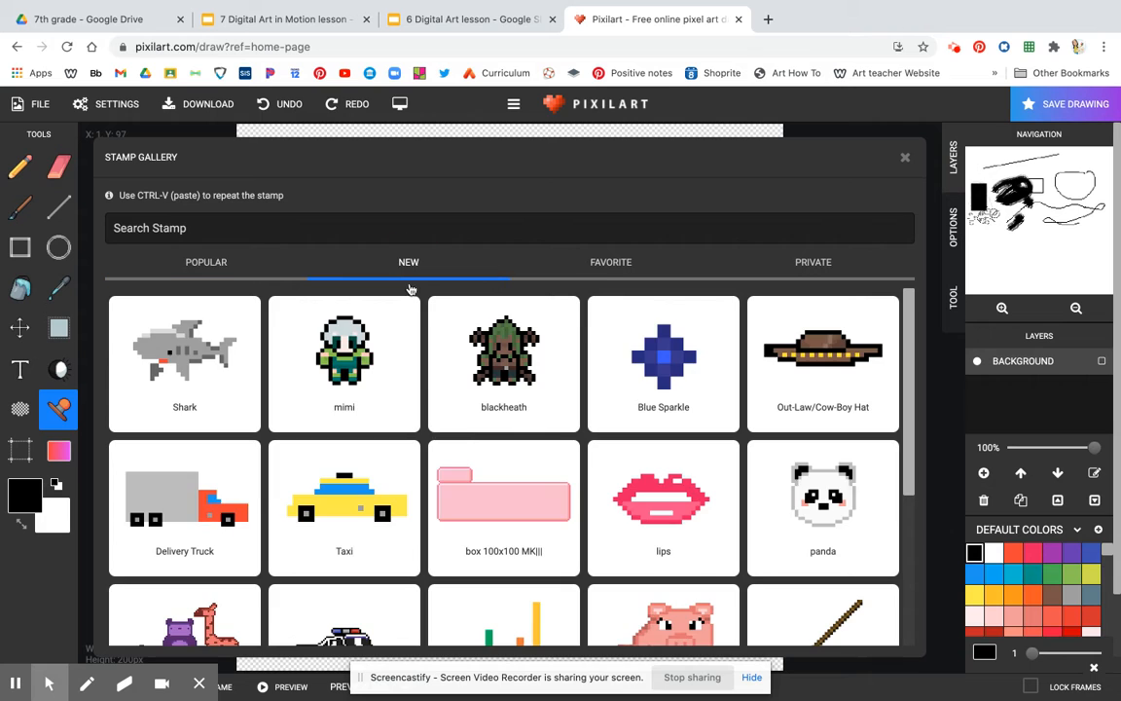
scroll(463, 455, "down", 3)
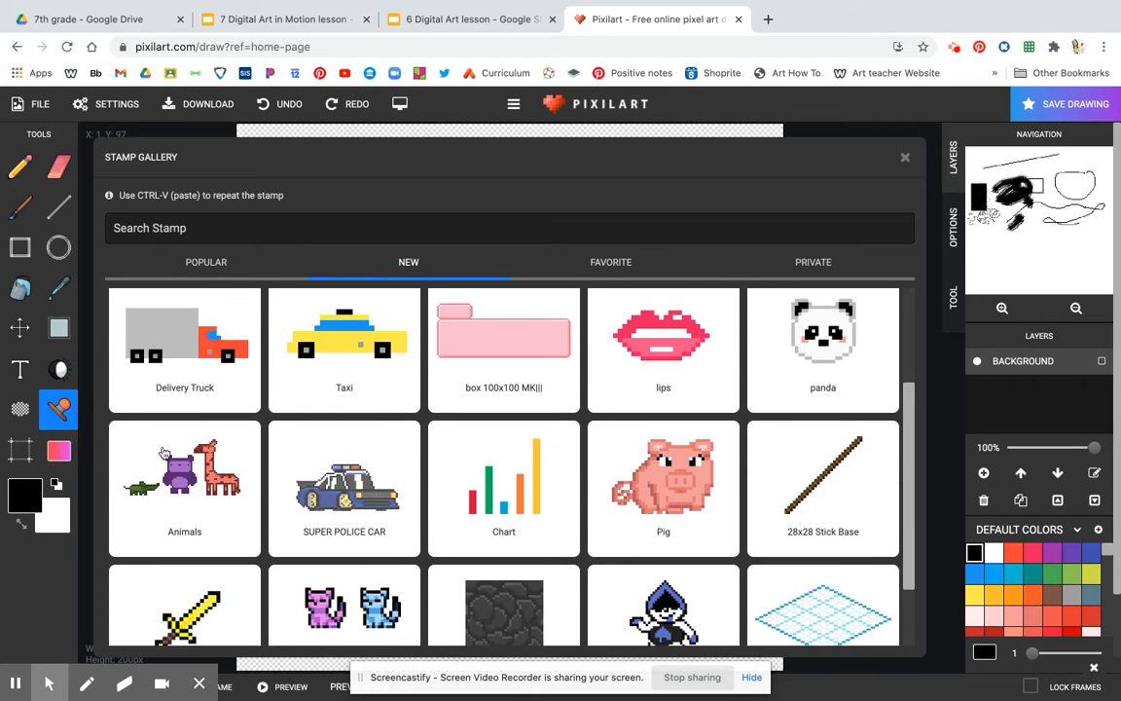
- Leave the stamp gallery and cover the canvas with a vertical gradient from black at the bottom to white at the top
left_click(59, 451)
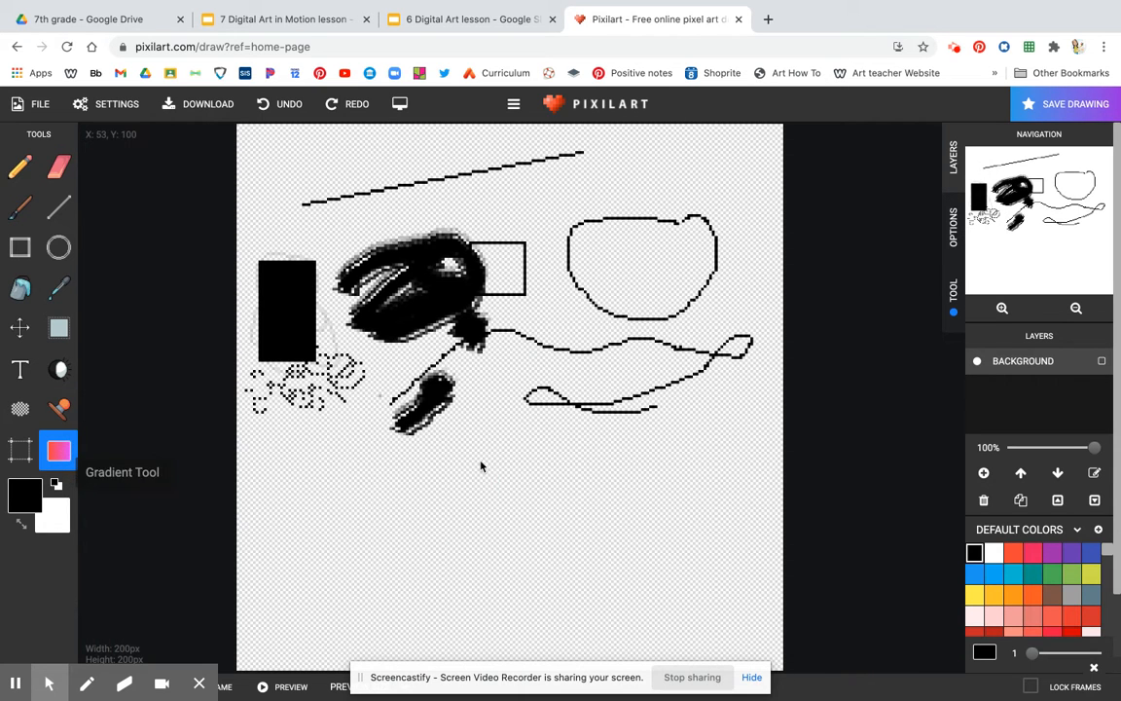
left_click_drag(385, 480, 441, 147)
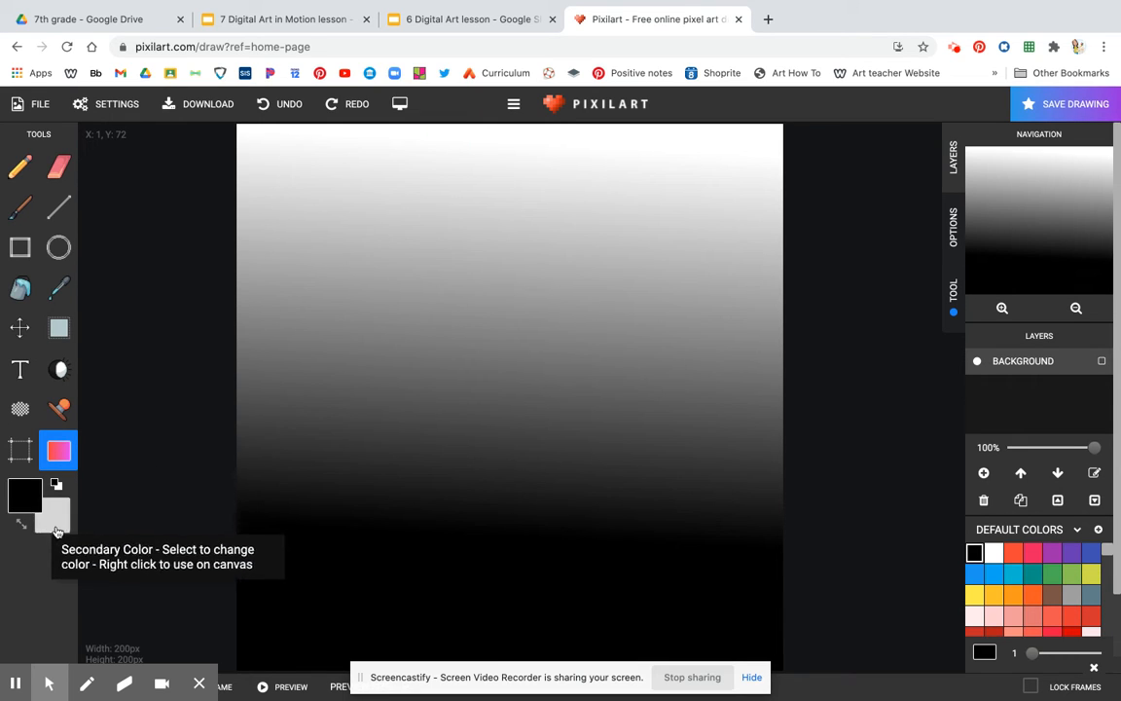
- Set the secondary color to dark green, hex 366b1c
left_click(25, 493)
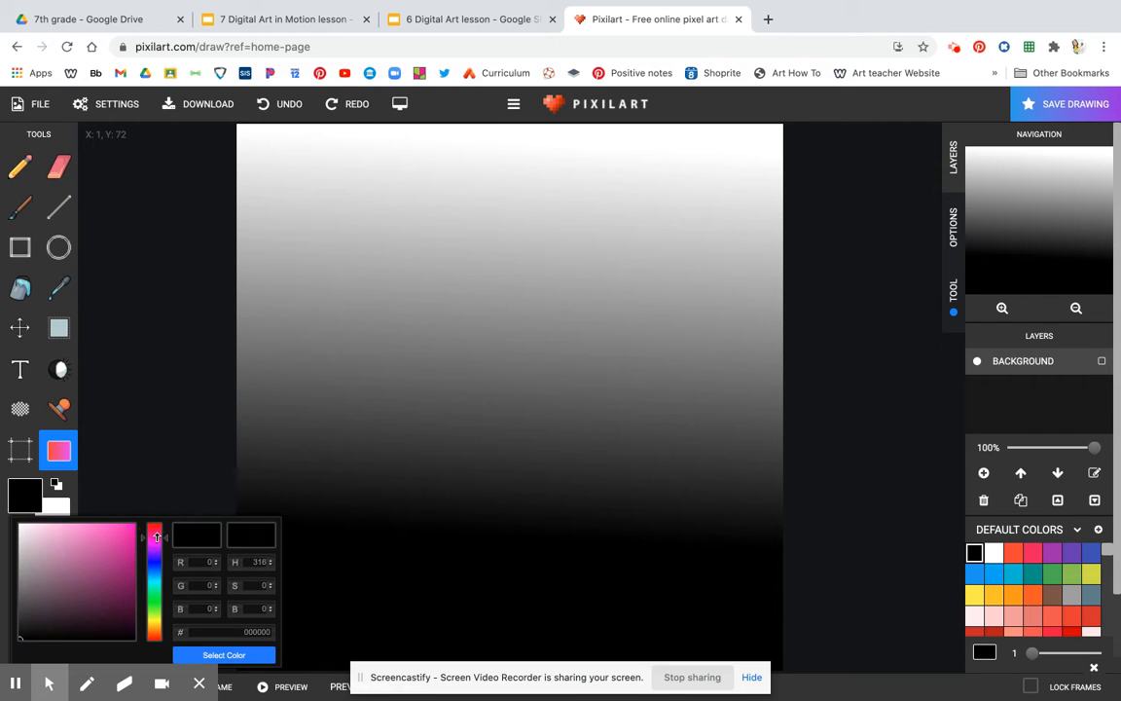
left_click(152, 606)
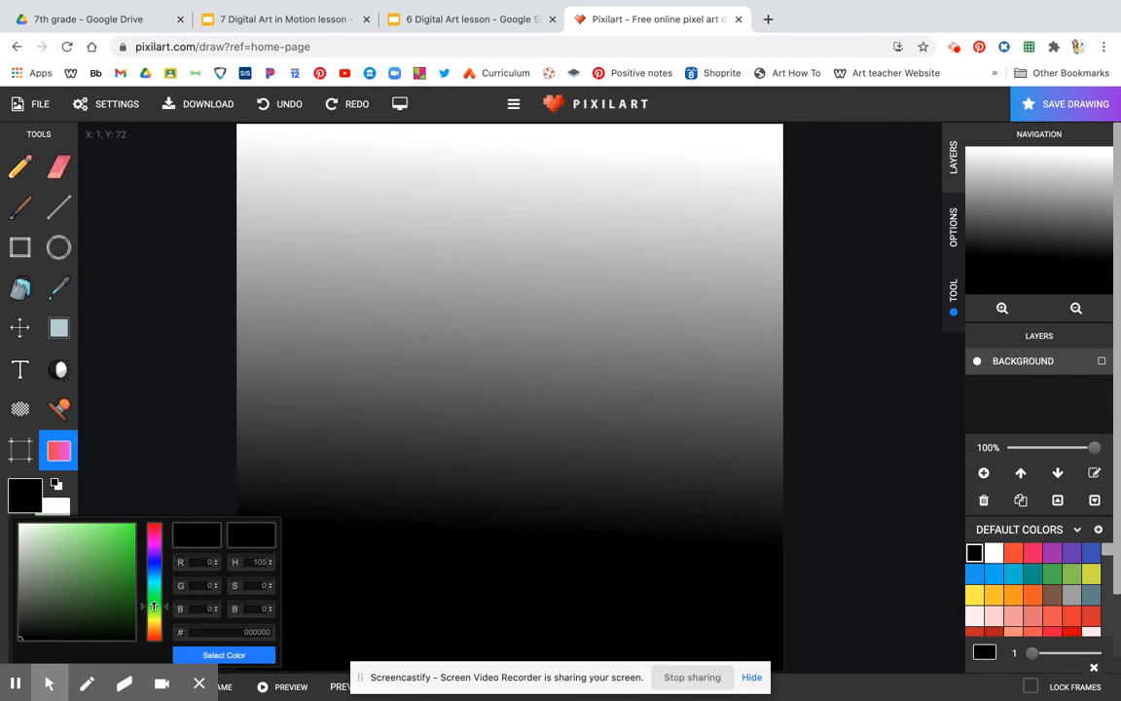
left_click(122, 544)
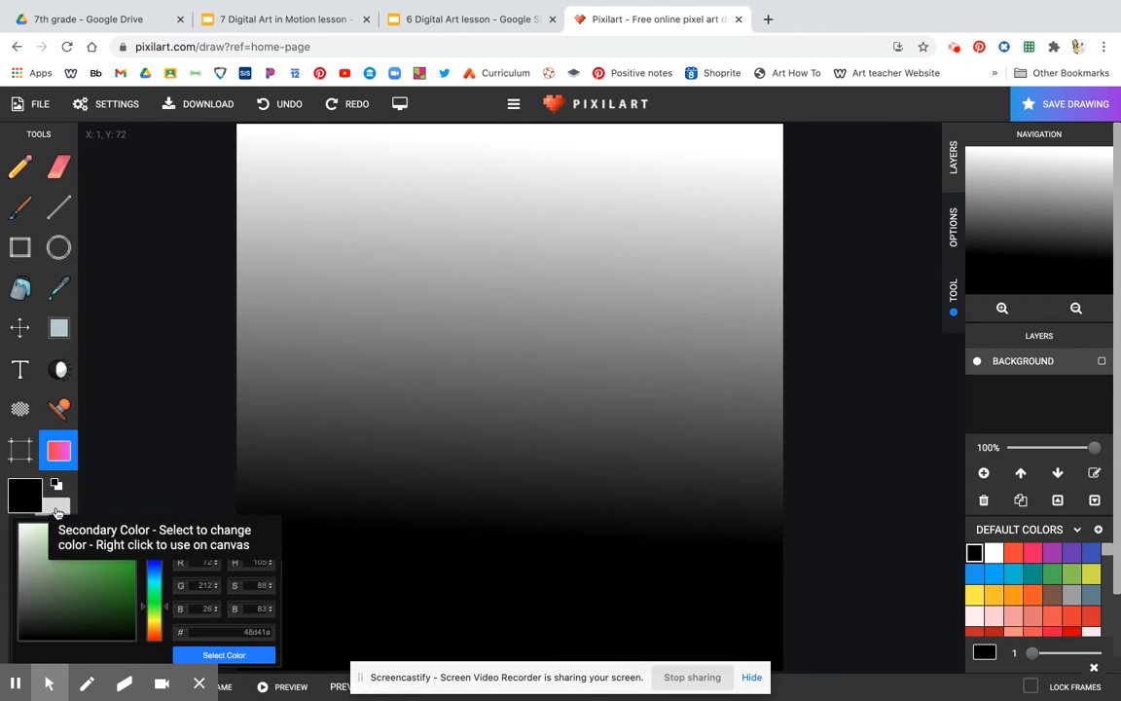
left_click(61, 509)
left_click(180, 628)
left_click(132, 610)
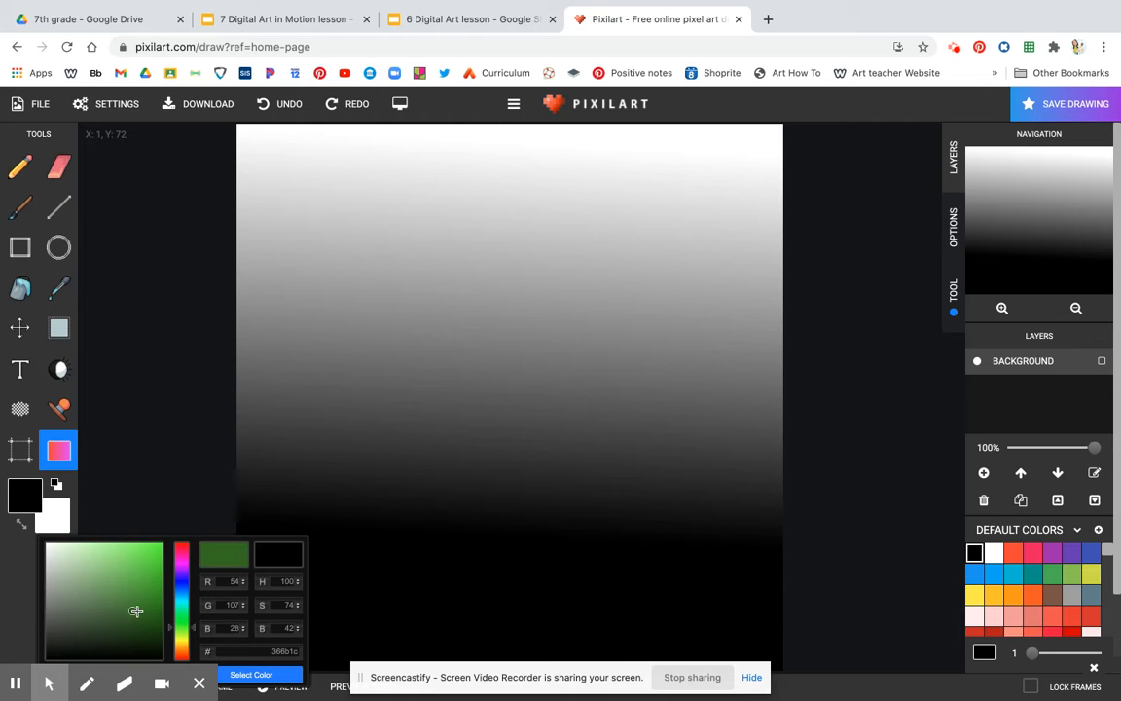
left_click(261, 676)
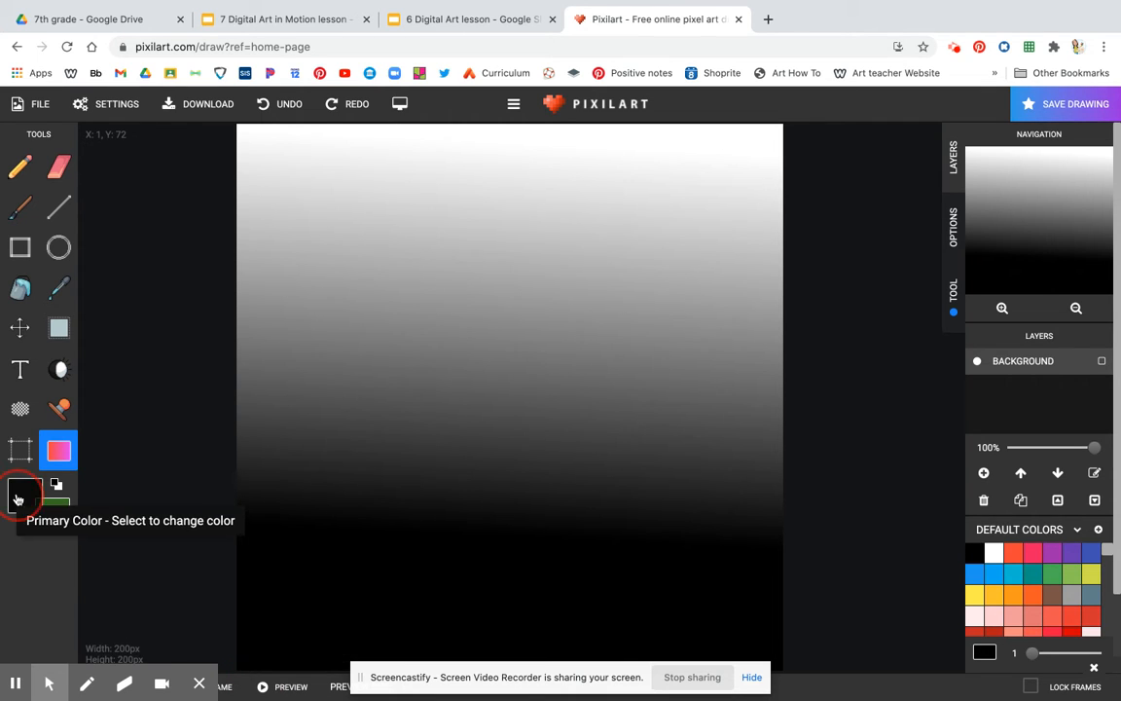
- Set the primary color to bright green, hex 2ae320
left_click(23, 496)
left_click(155, 602)
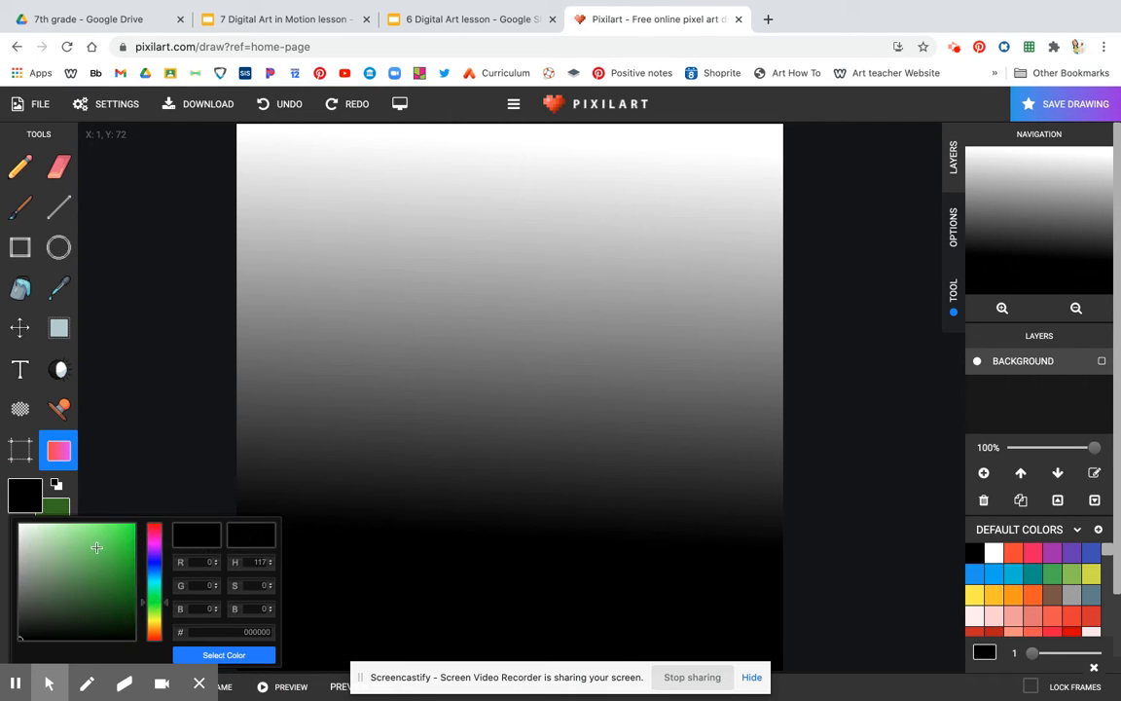
left_click(119, 535)
left_click(230, 656)
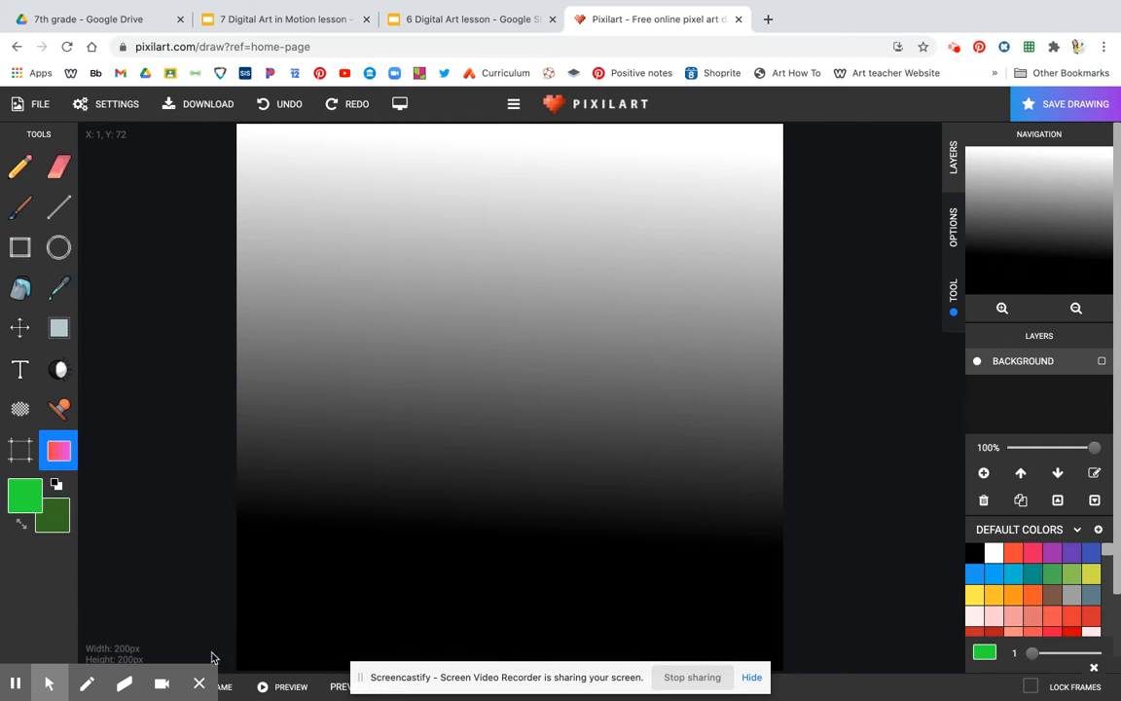
- Cover the canvas with a gradient running from bright green at the top to dark green near the bottom
left_click(58, 448)
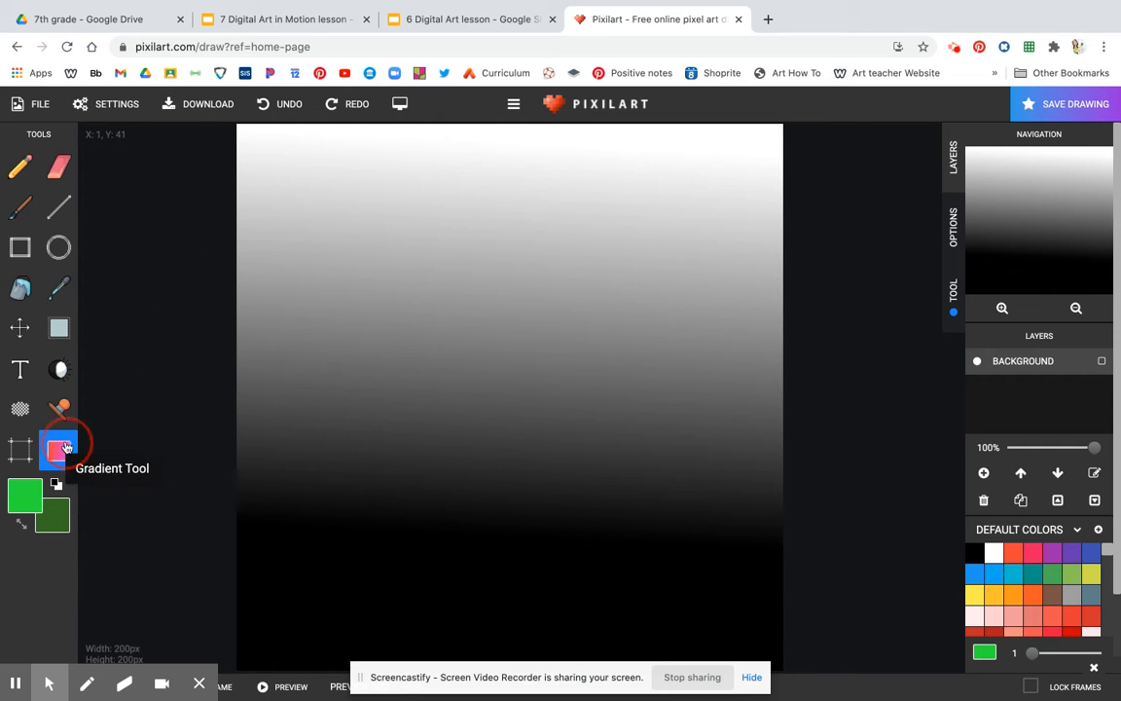
left_click_drag(493, 145, 505, 402)
left_click_drag(517, 495, 563, 593)
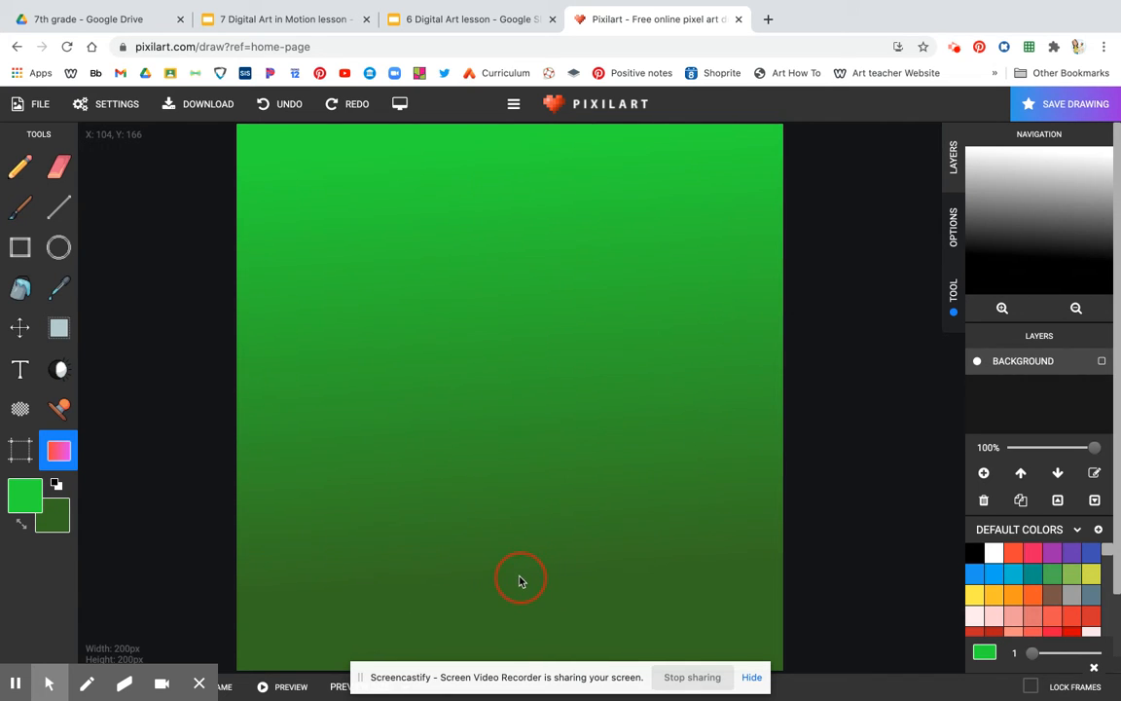
left_click_drag(517, 575, 518, 575)
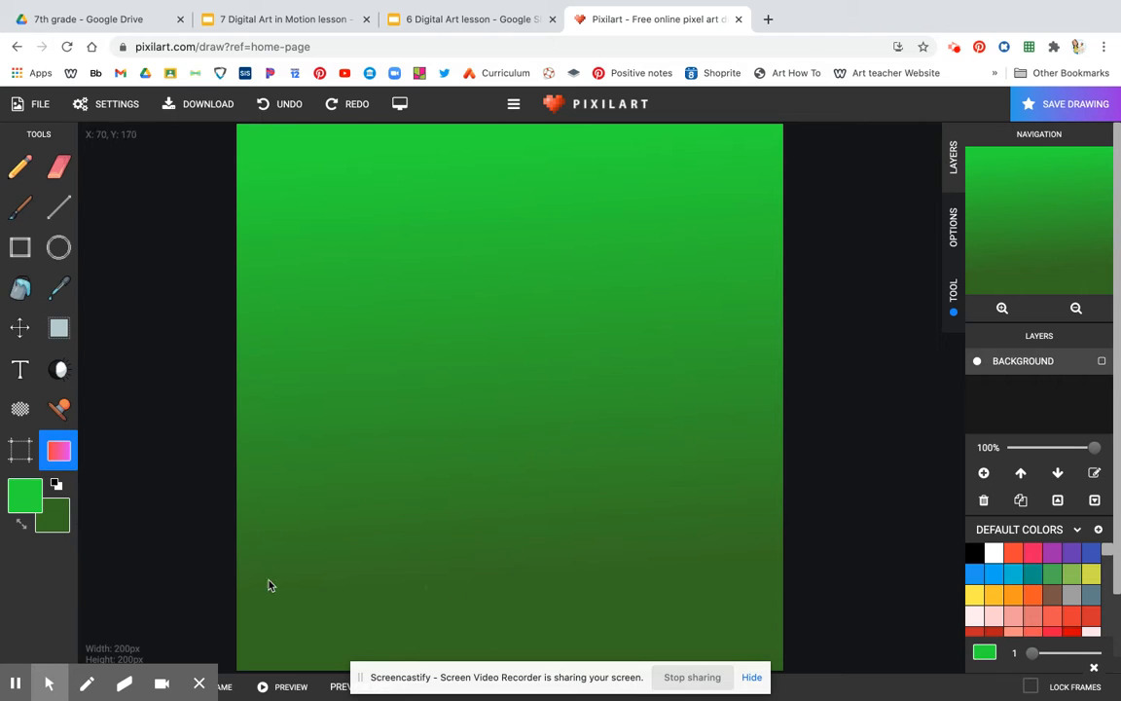
- Set the primary color to blue, hex 158be6, and cover the canvas with a top-to-bottom gradient from blue to dark green
left_click(30, 497)
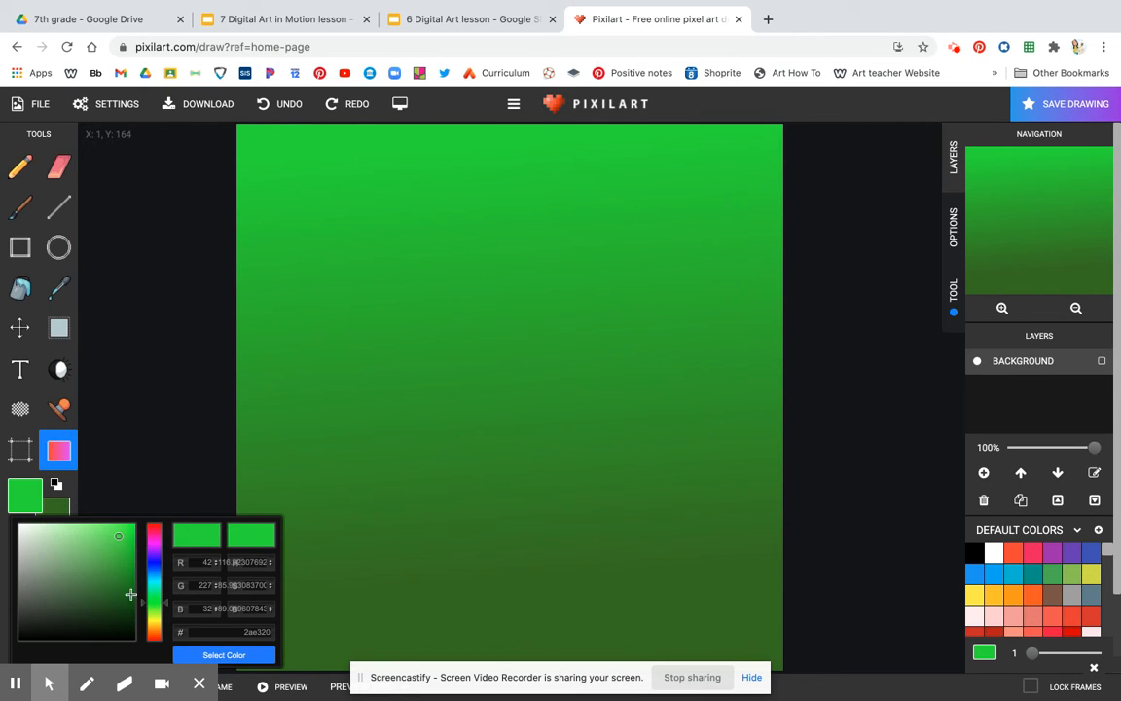
left_click(154, 575)
left_click(129, 536)
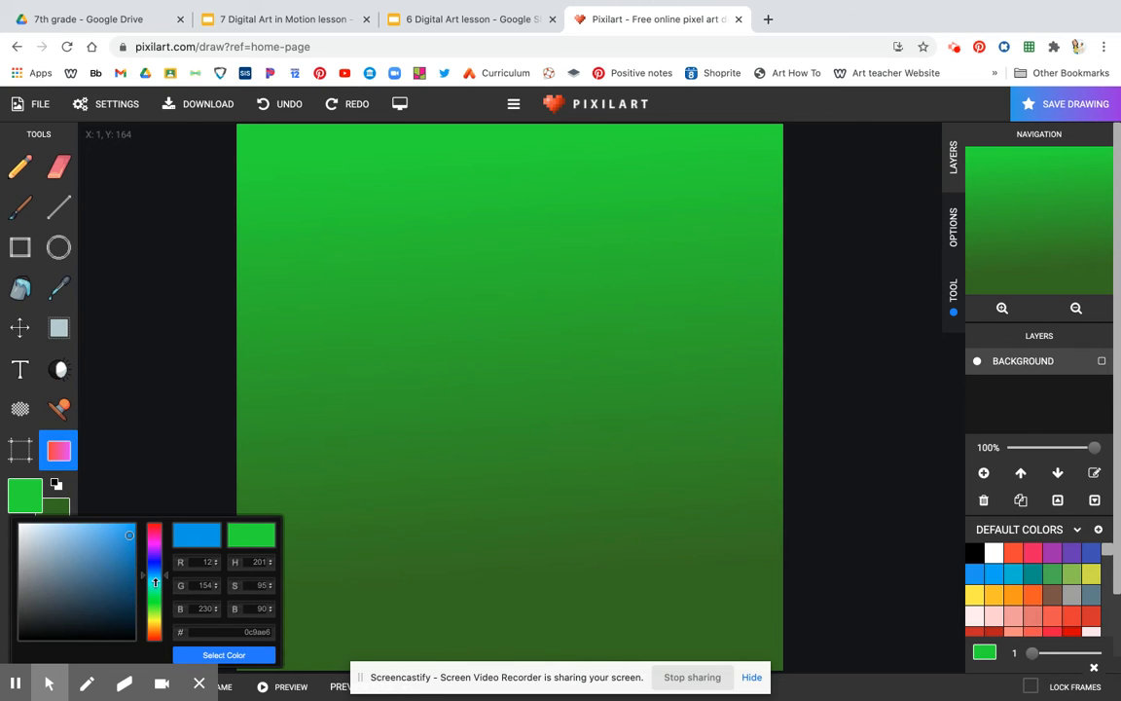
left_click(156, 574)
left_click_drag(131, 533, 106, 534)
left_click(154, 573)
mouse_move(154, 573)
left_mouse_down()
mouse_move(157, 611)
mouse_move(154, 573)
left_mouse_up()
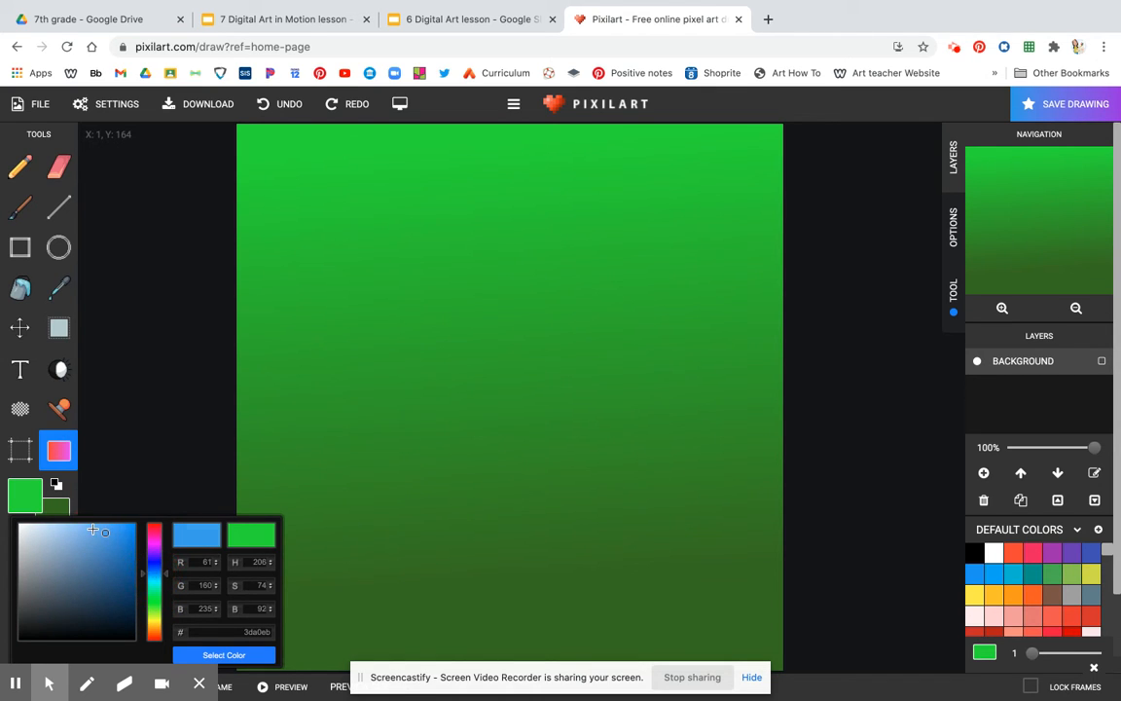
left_click(115, 533)
left_click(125, 535)
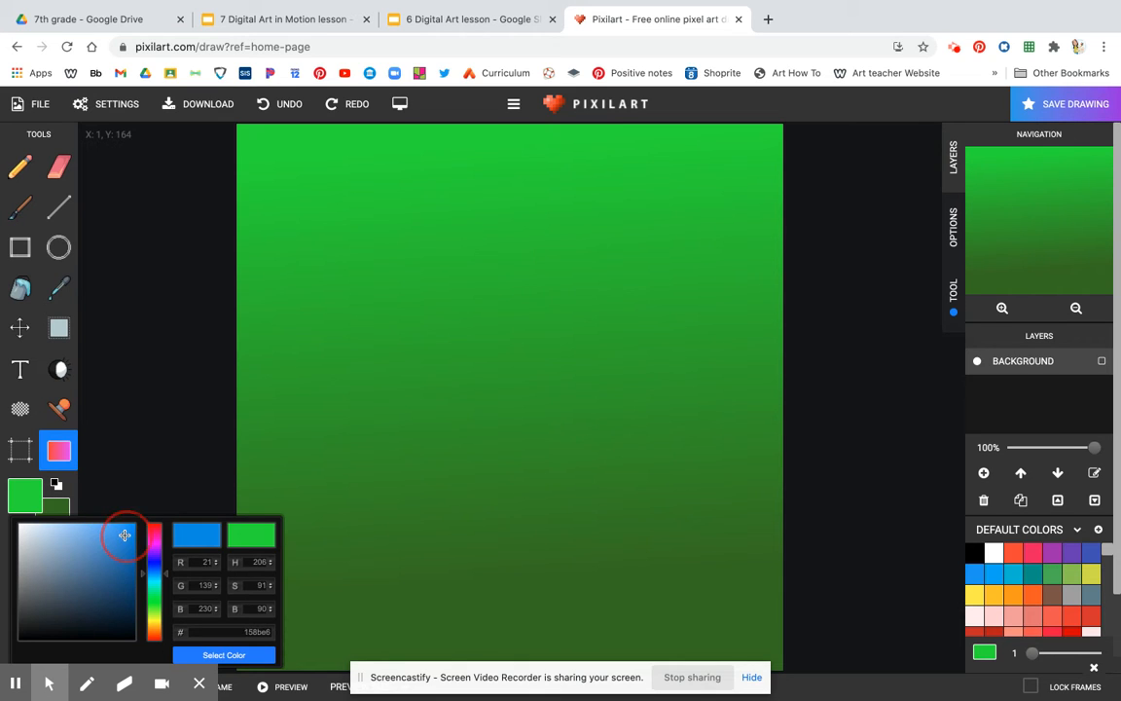
left_click(233, 659)
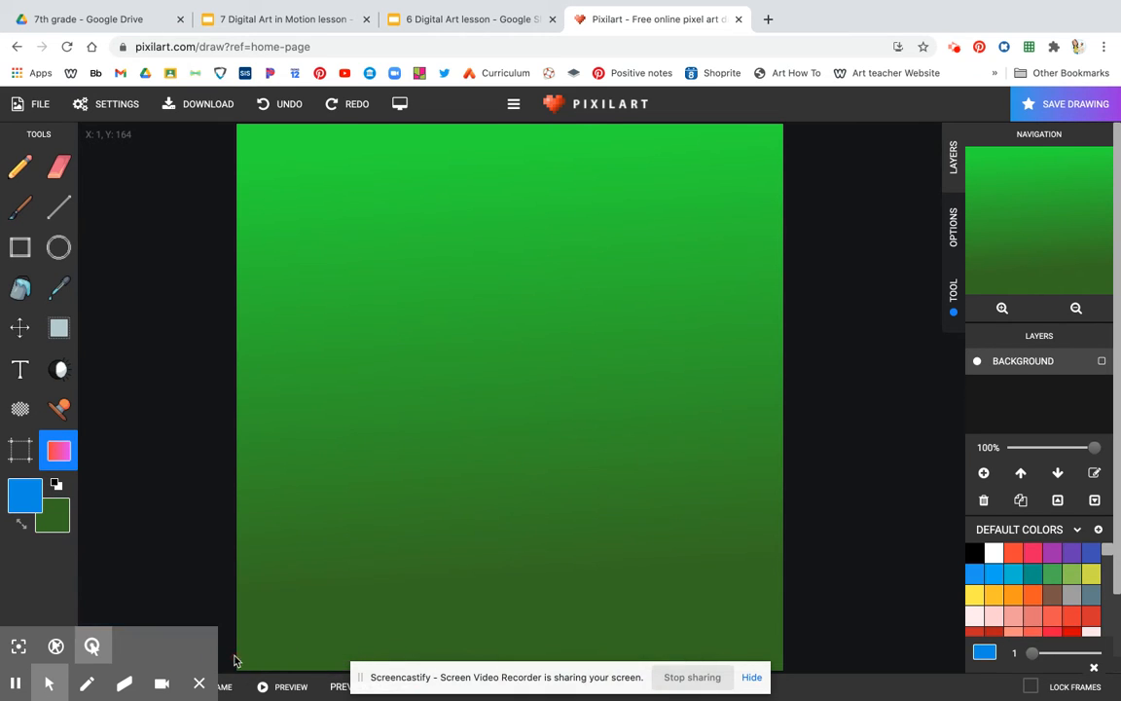
left_click_drag(517, 134, 526, 596)
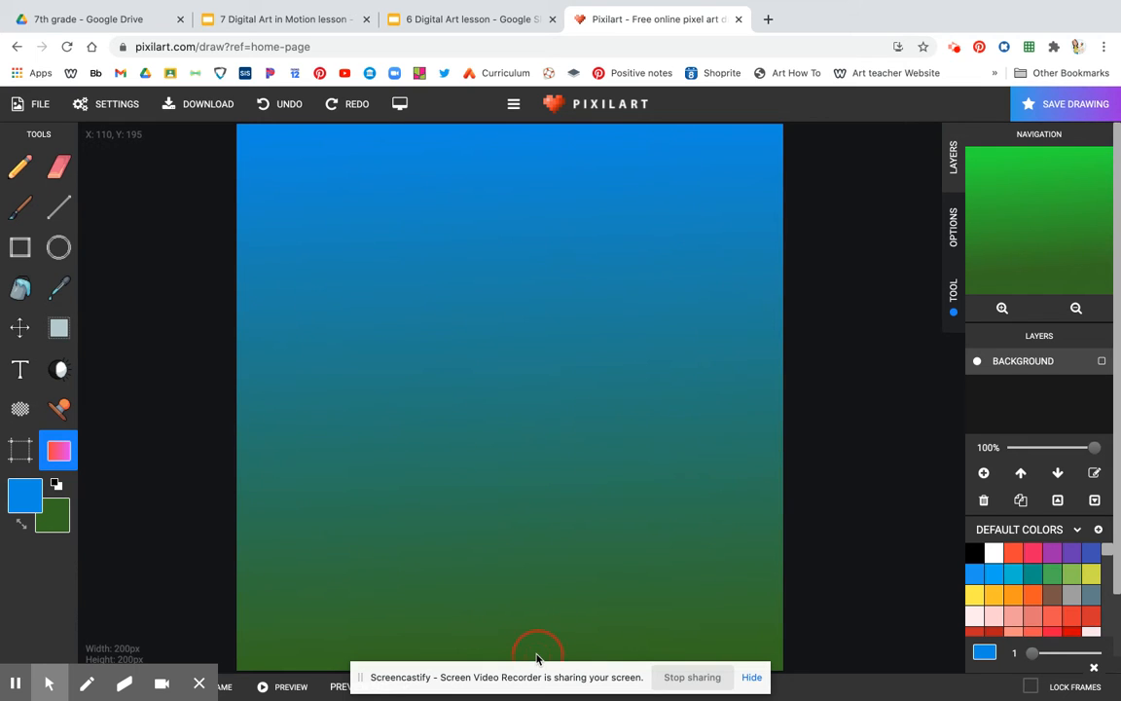
left_click_drag(537, 659, 537, 660)
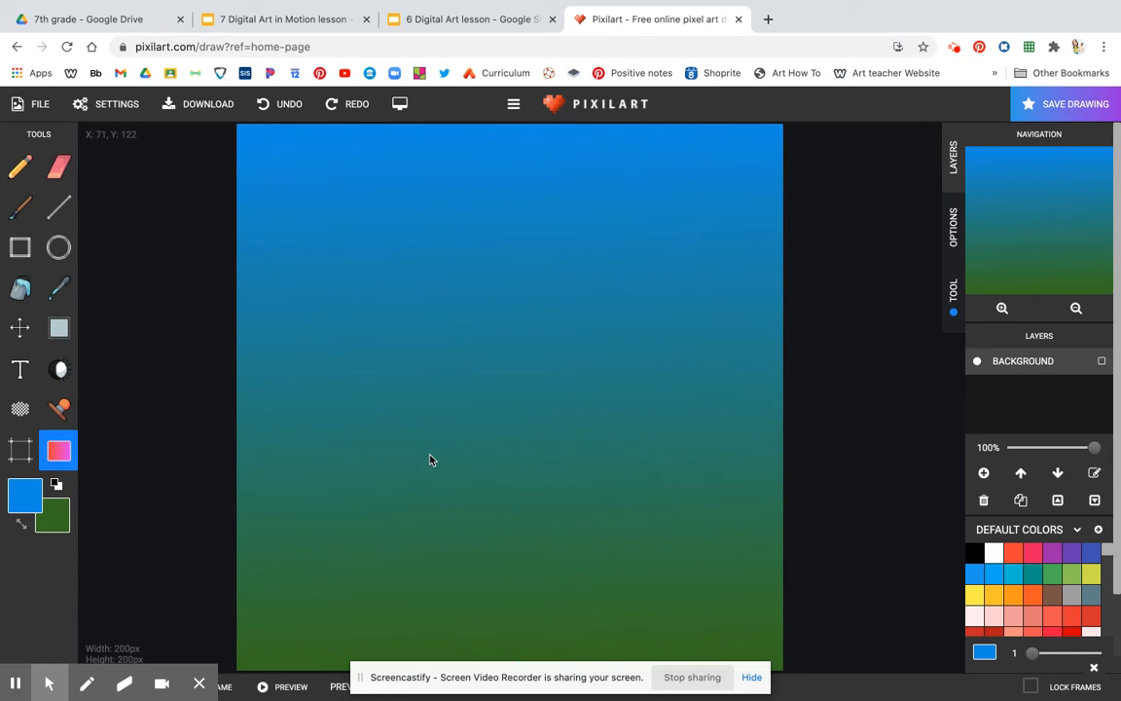
- Try filling several spots of the blue-to-green gradient with solid blue using the Bucket tool
left_click(26, 493)
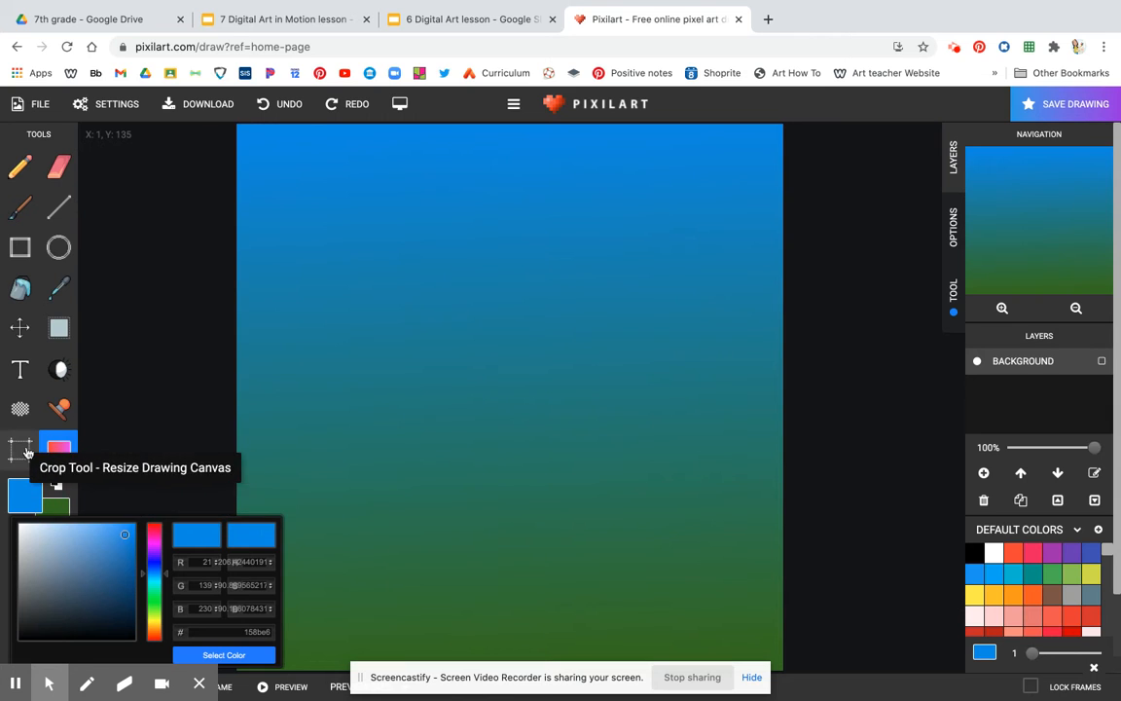
left_click(58, 452)
left_click(22, 292)
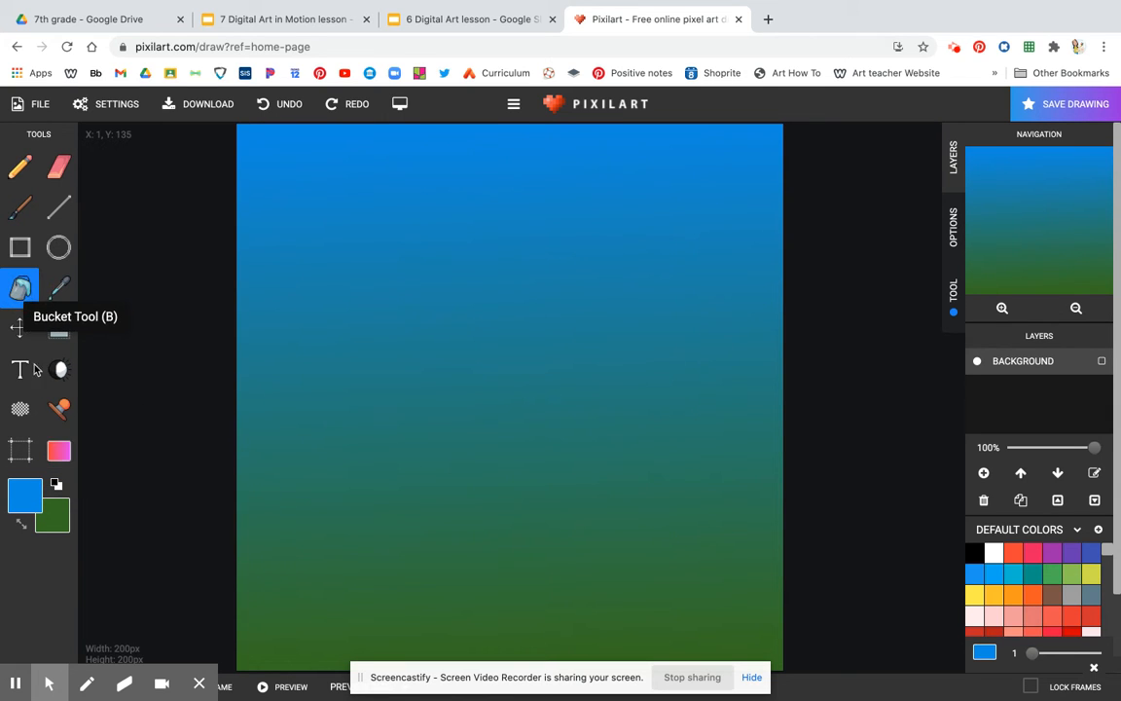
left_click(27, 495)
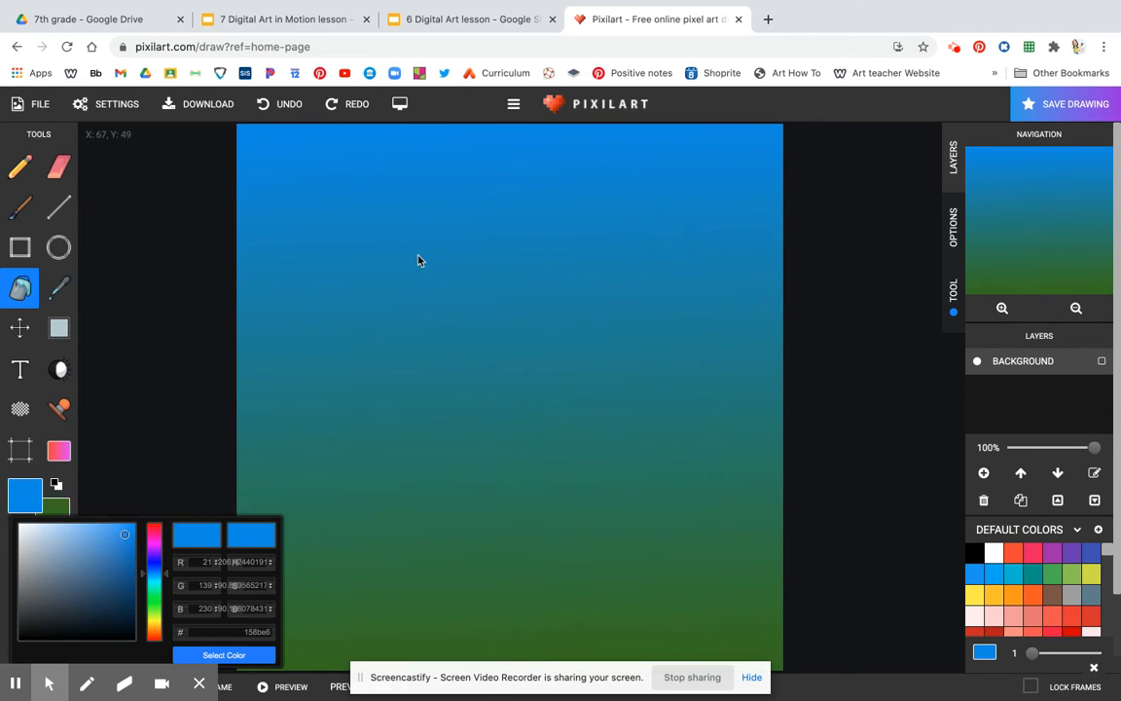
left_click(325, 373)
left_click(308, 488)
left_click(311, 552)
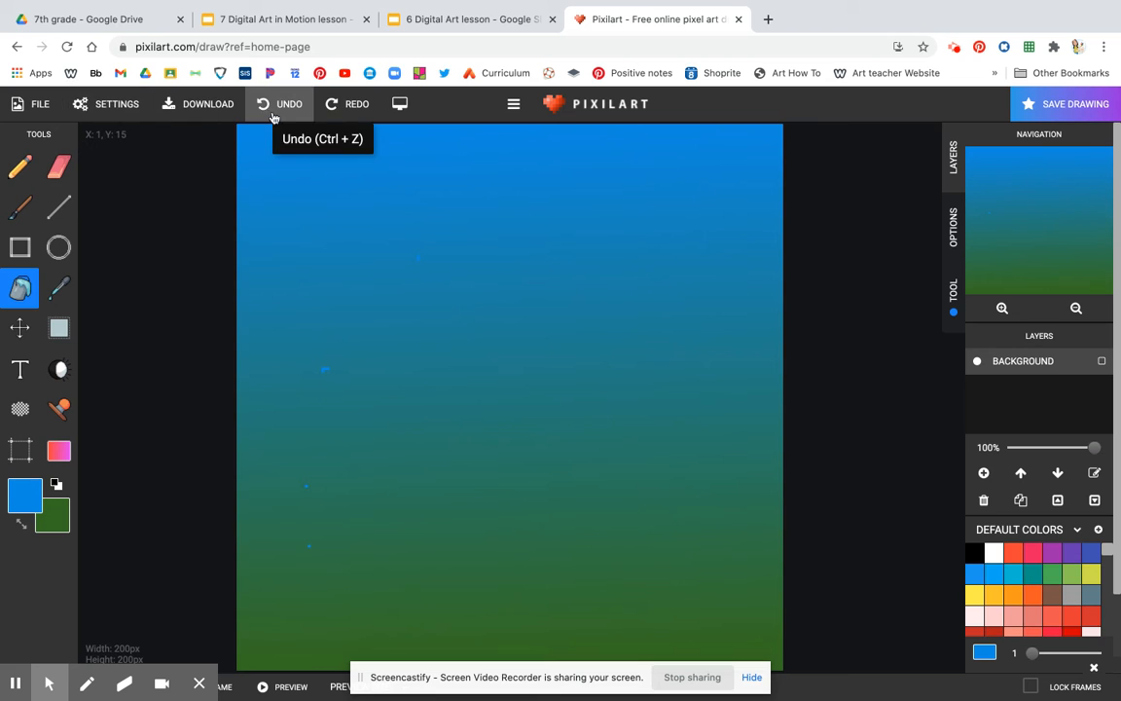
- Clear the entire drawing
left_click(39, 104)
left_click(54, 172)
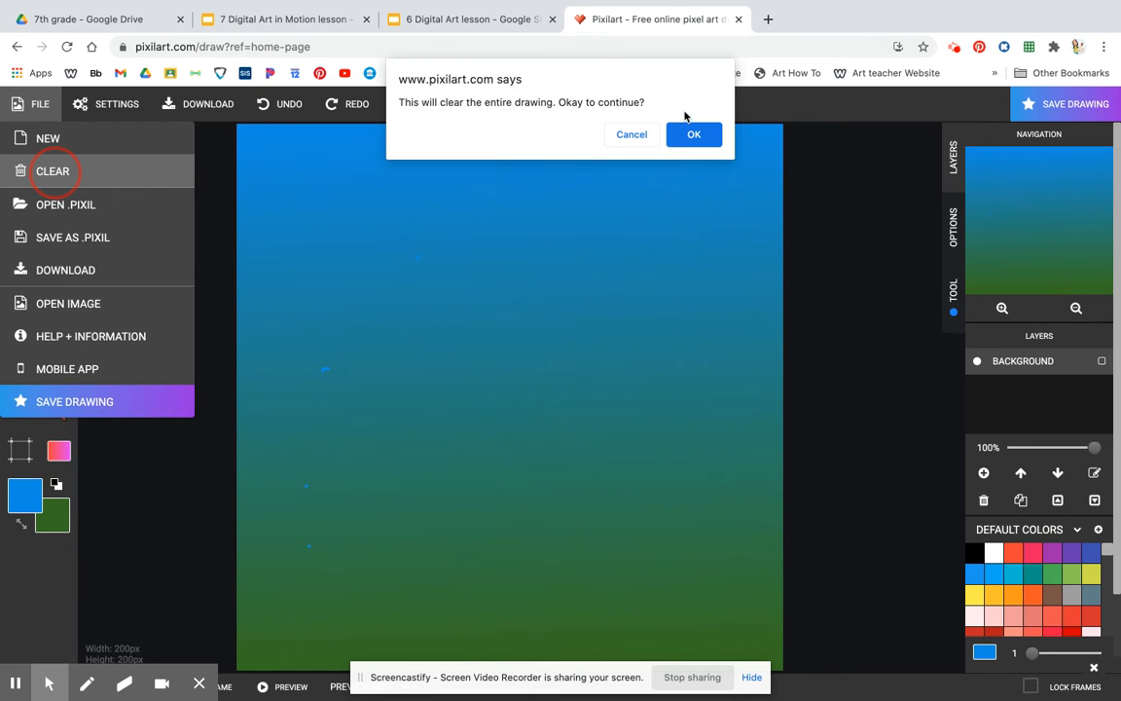
left_click(702, 142)
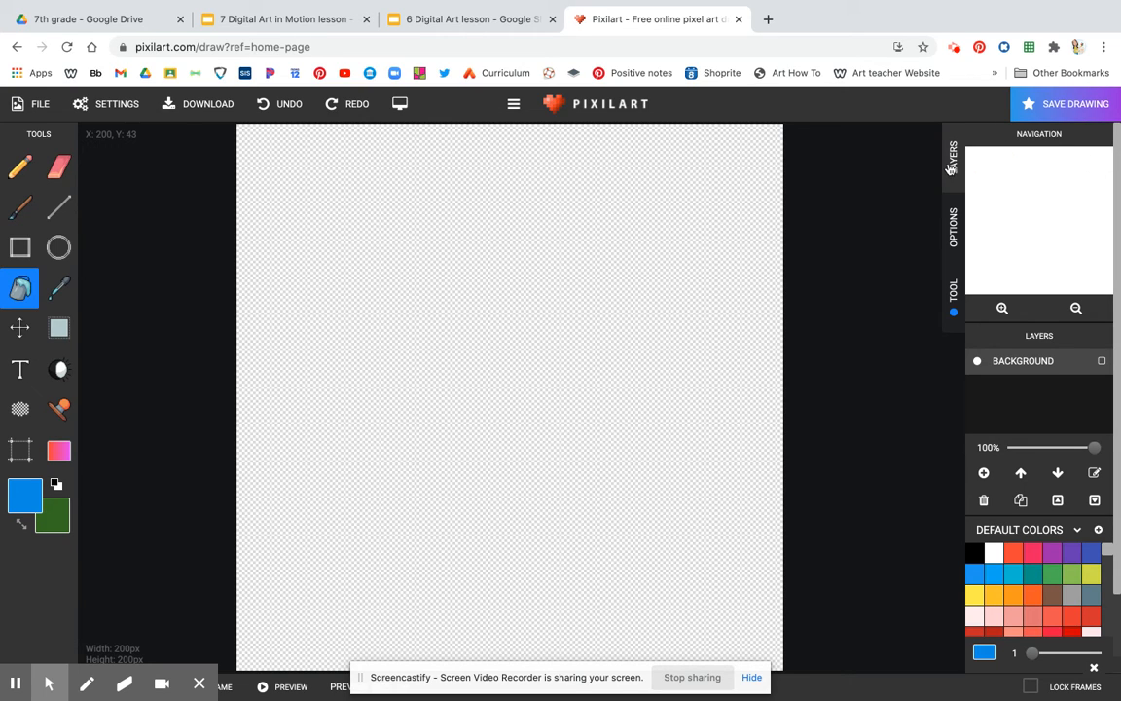
left_click(959, 227)
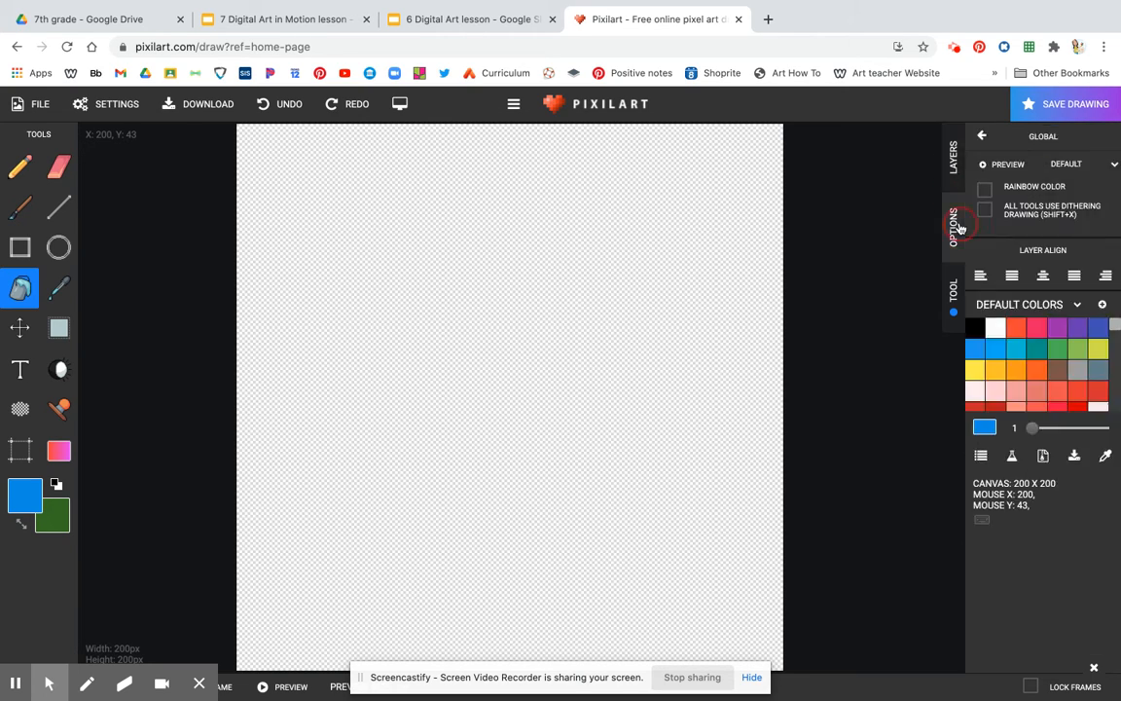
left_click(956, 298)
left_click(952, 156)
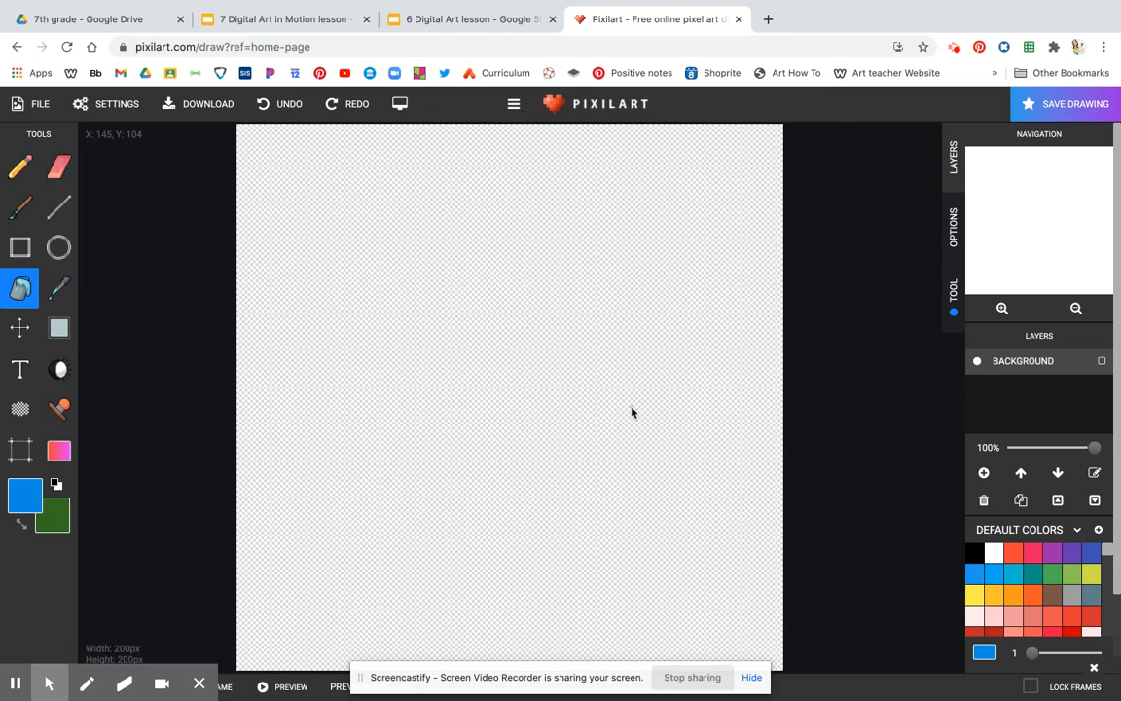
- Draw a blue rectangle outline spanning almost the full width of the canvas along its lower part
left_click(20, 247)
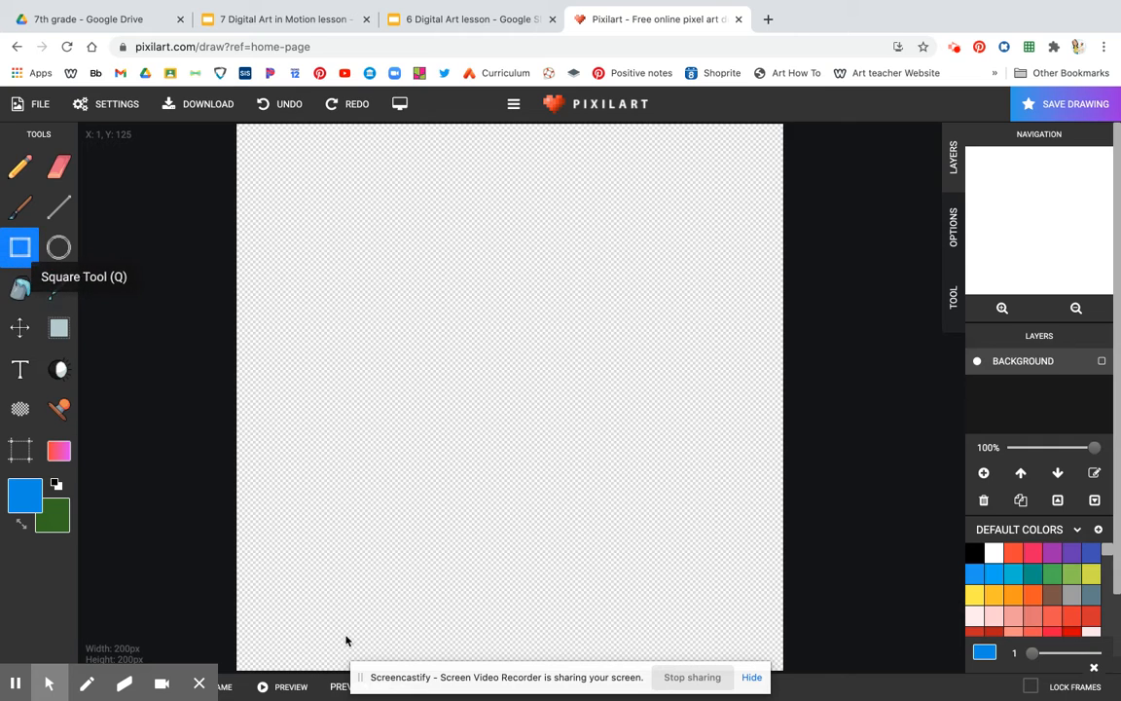
left_click_drag(247, 519, 774, 651)
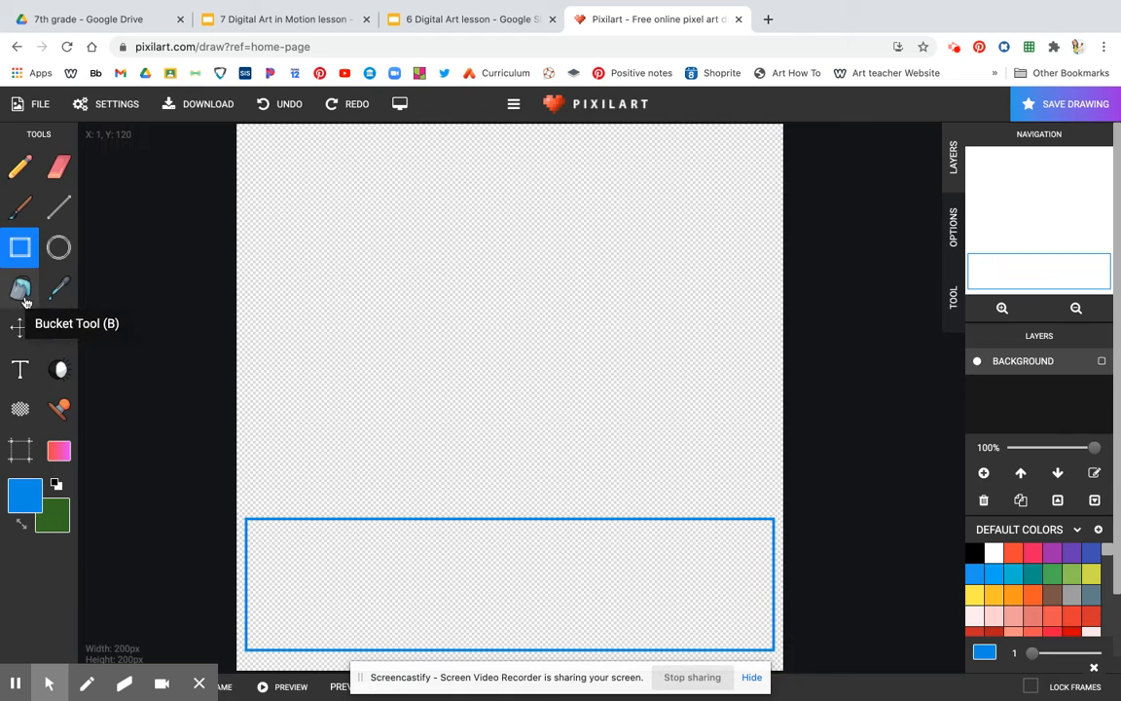
- Try to fill the wide lower rectangle with a left-to-right gradient from blue to dark green
left_click(23, 292)
left_click(58, 450)
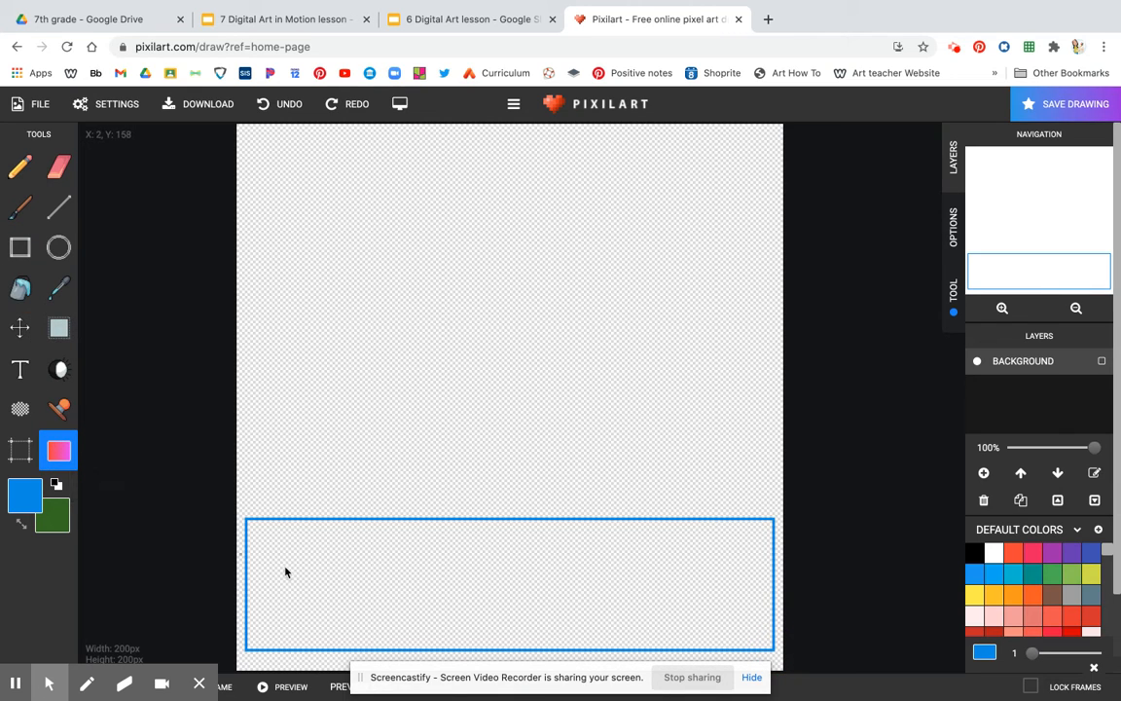
left_click_drag(270, 564, 486, 593)
left_click_drag(325, 560, 534, 565)
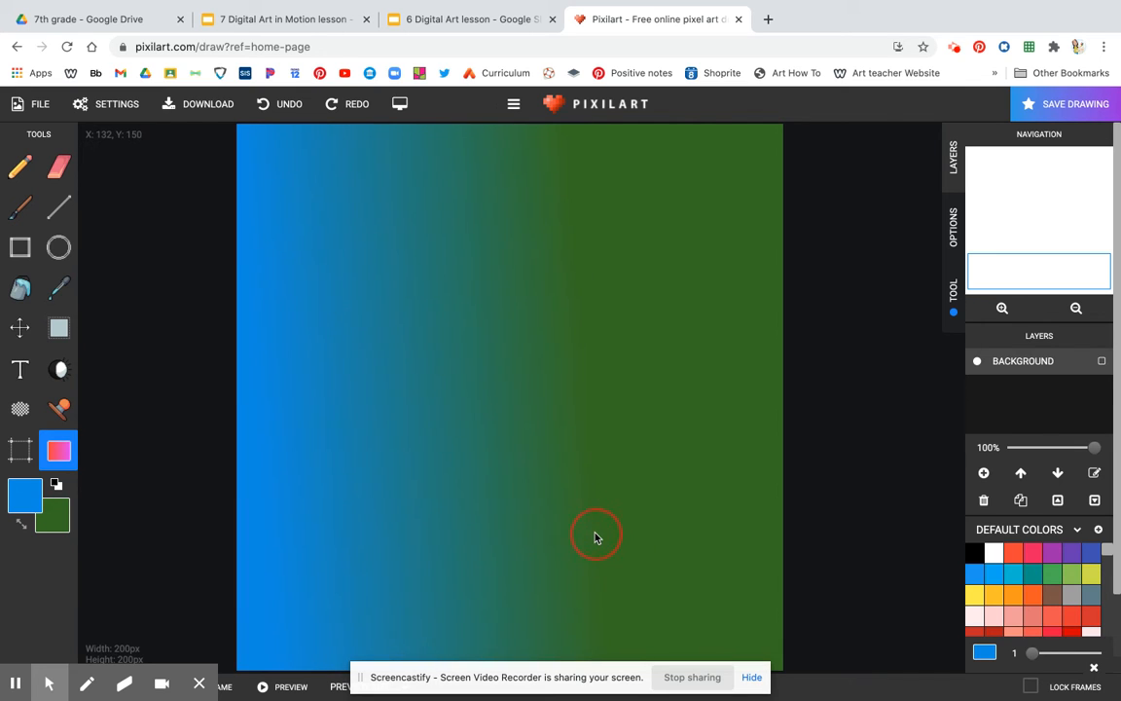
- Draw an upright blue rectangle outline in the middle of the gradient, and undo both that rectangle and the gradient
left_click(20, 247)
left_click_drag(390, 331, 479, 442)
left_click_drag(535, 531, 540, 531)
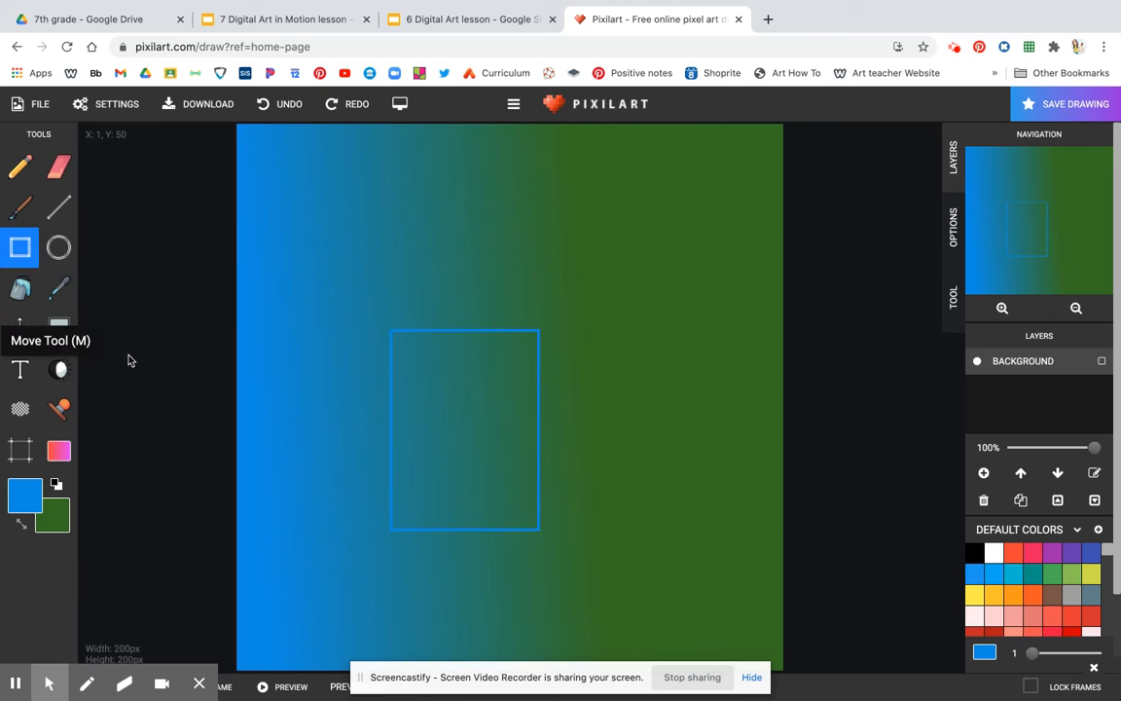
left_click(282, 106)
left_click(282, 105)
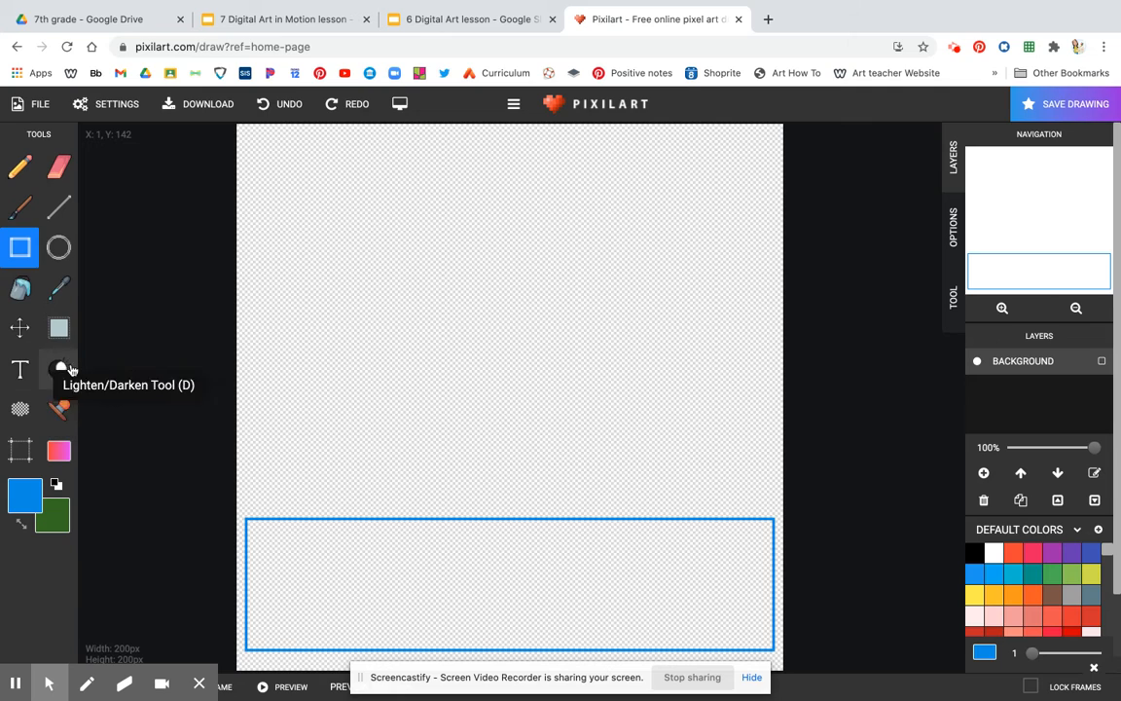
- Fill the wide lower rectangle with solid blue and add a new layer above the background
left_click(19, 288)
left_click(340, 596)
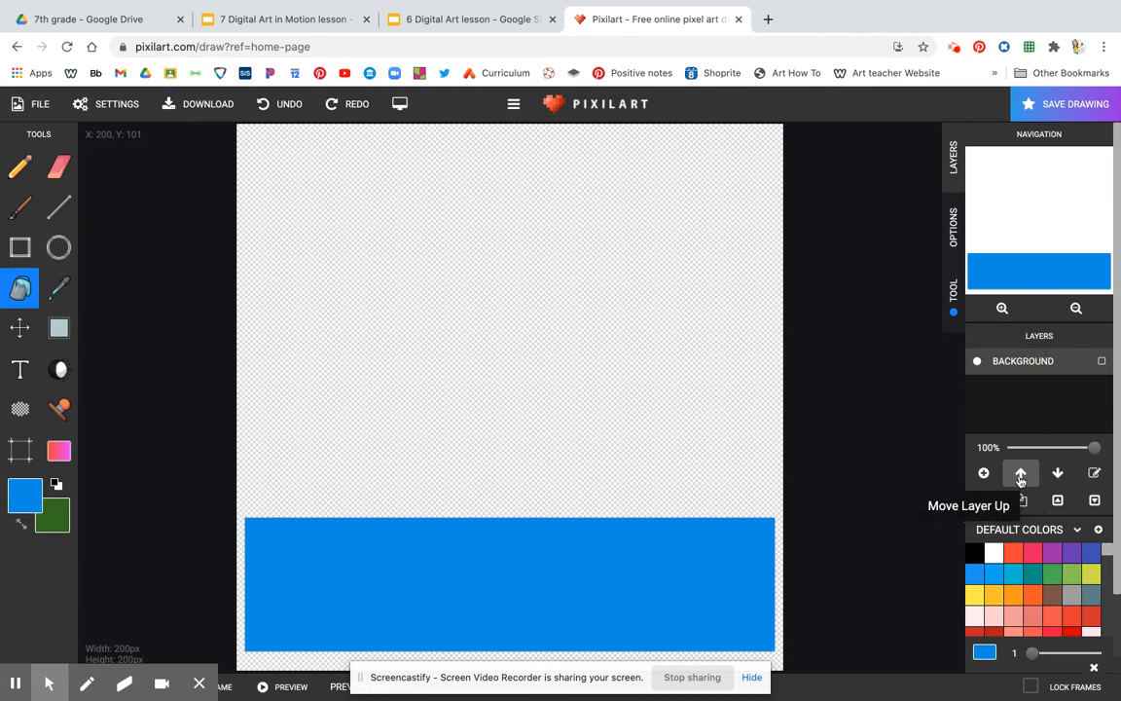
left_click(983, 473)
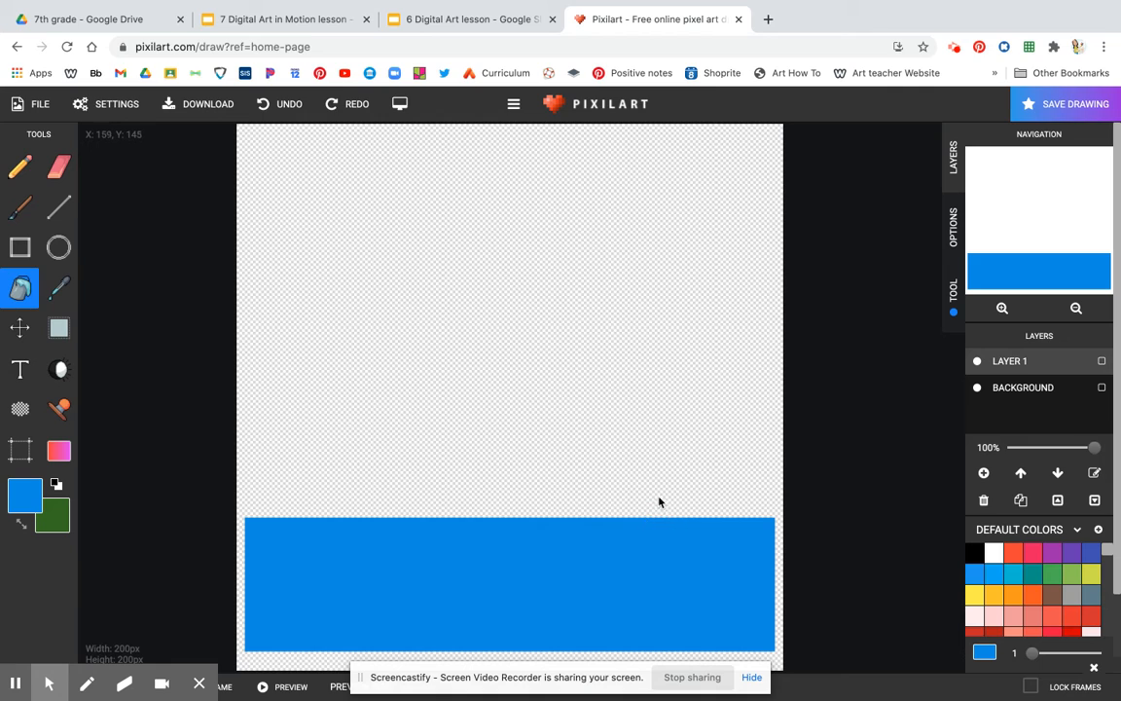
- Draw a house's upright rectangular front on the blue ground and add a slanted side wall to its right with straight lines
left_click(20, 250)
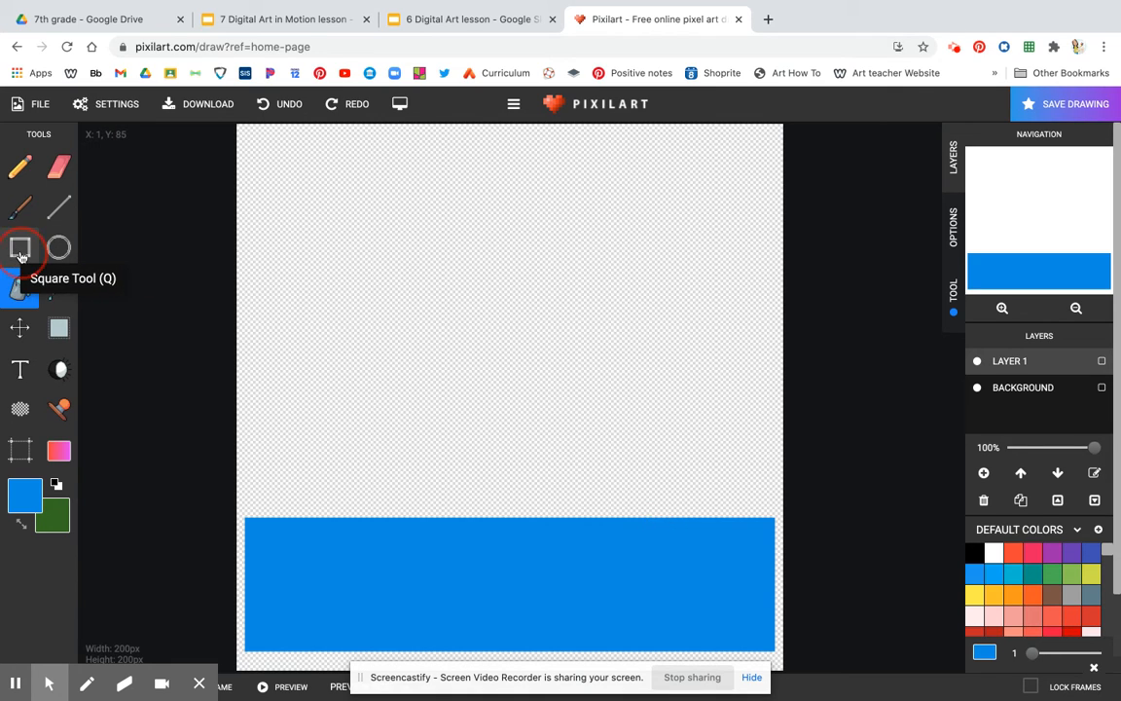
left_click_drag(275, 357, 403, 525)
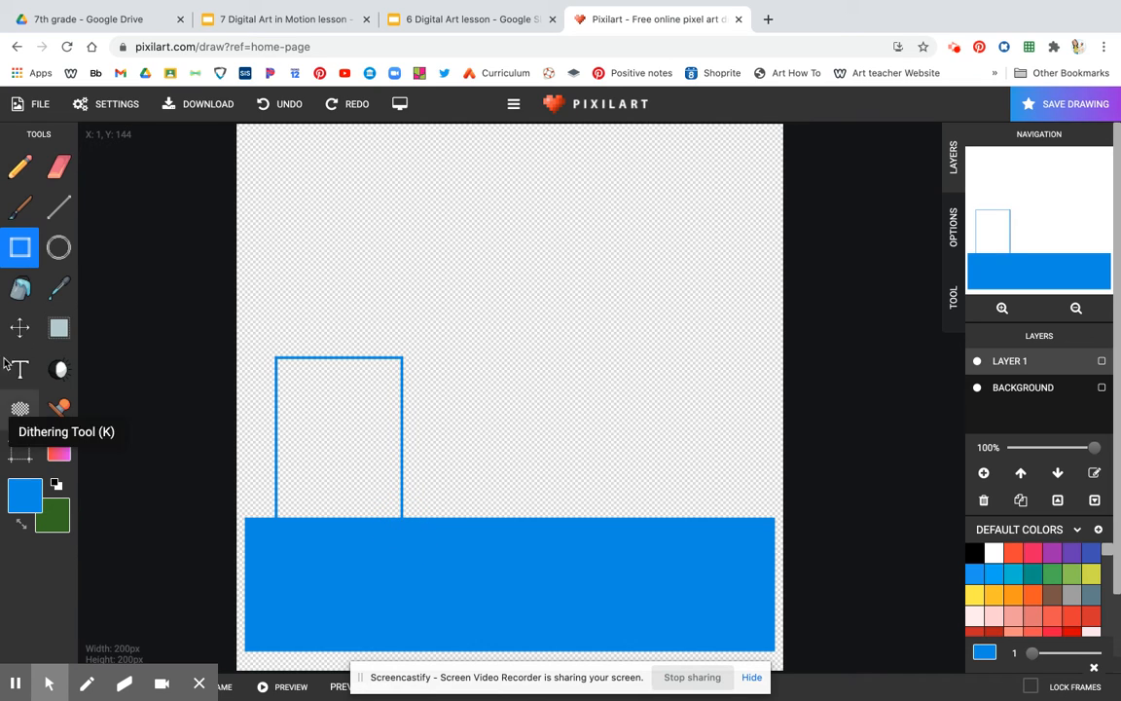
left_click(58, 205)
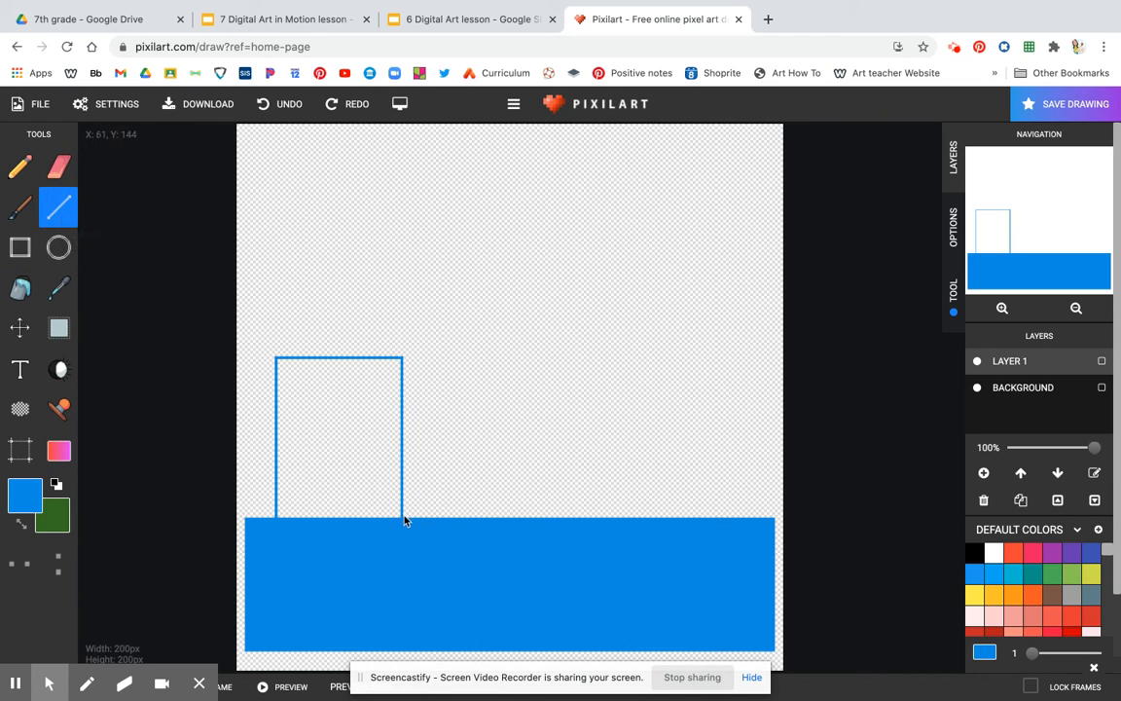
left_click_drag(406, 517, 482, 472)
mouse_move(404, 361)
left_mouse_down()
mouse_move(473, 333)
mouse_move(479, 472)
left_mouse_up()
- Draw the house's gabled roof with straight lines and add a small rectangular window in the upper left of the front wall
left_click_drag(401, 358, 351, 270)
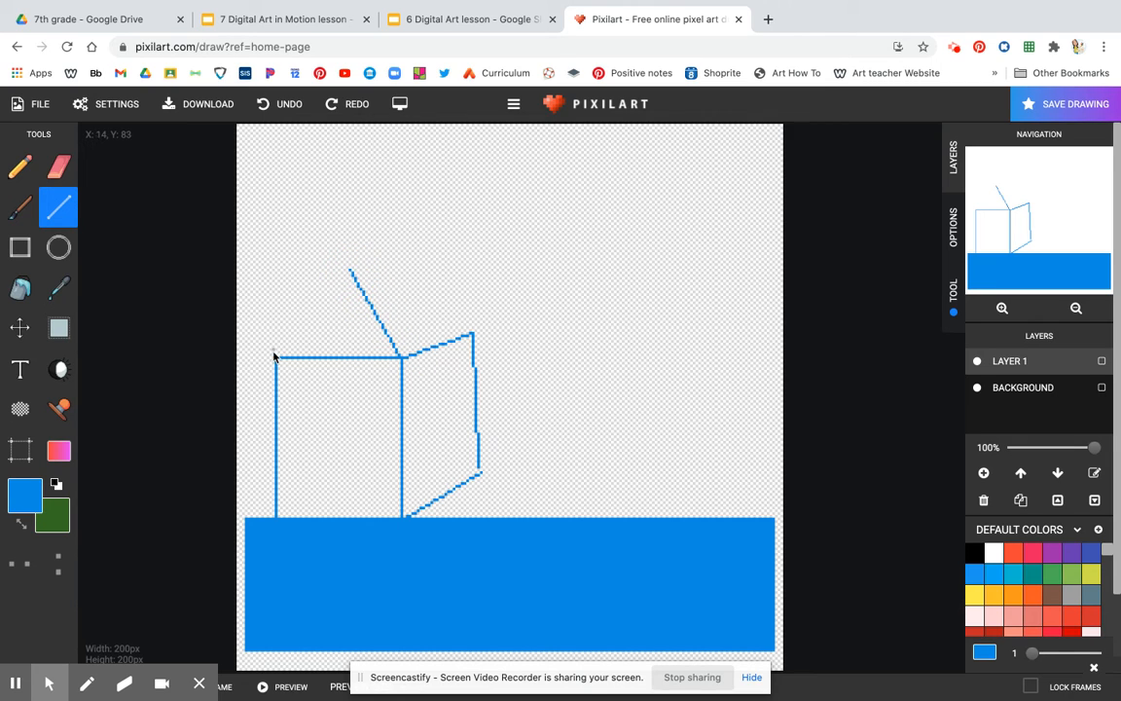
left_click_drag(278, 358, 351, 270)
mouse_move(473, 335)
left_mouse_down()
mouse_move(421, 297)
mouse_move(418, 275)
left_mouse_up()
mouse_move(350, 272)
left_mouse_down()
mouse_move(402, 267)
mouse_move(417, 278)
left_mouse_up()
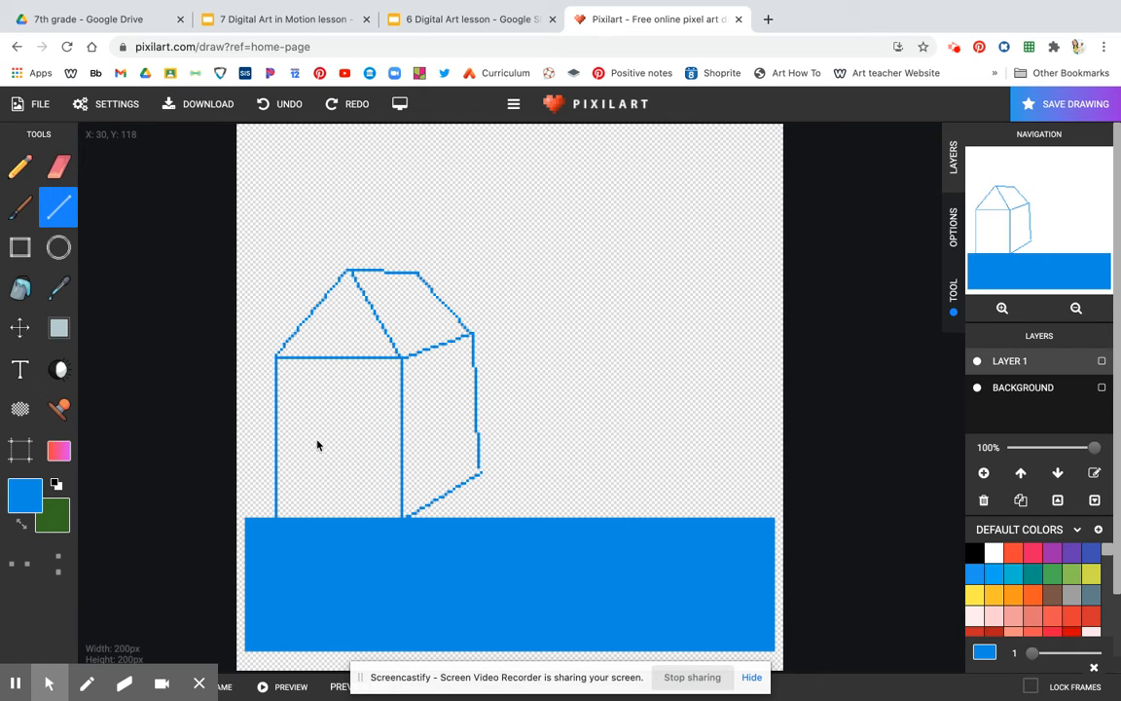
mouse_move(293, 383)
left_mouse_down()
mouse_move(295, 435)
mouse_move(317, 431)
mouse_move(293, 421)
mouse_move(319, 422)
mouse_move(317, 378)
mouse_move(292, 382)
left_mouse_up()
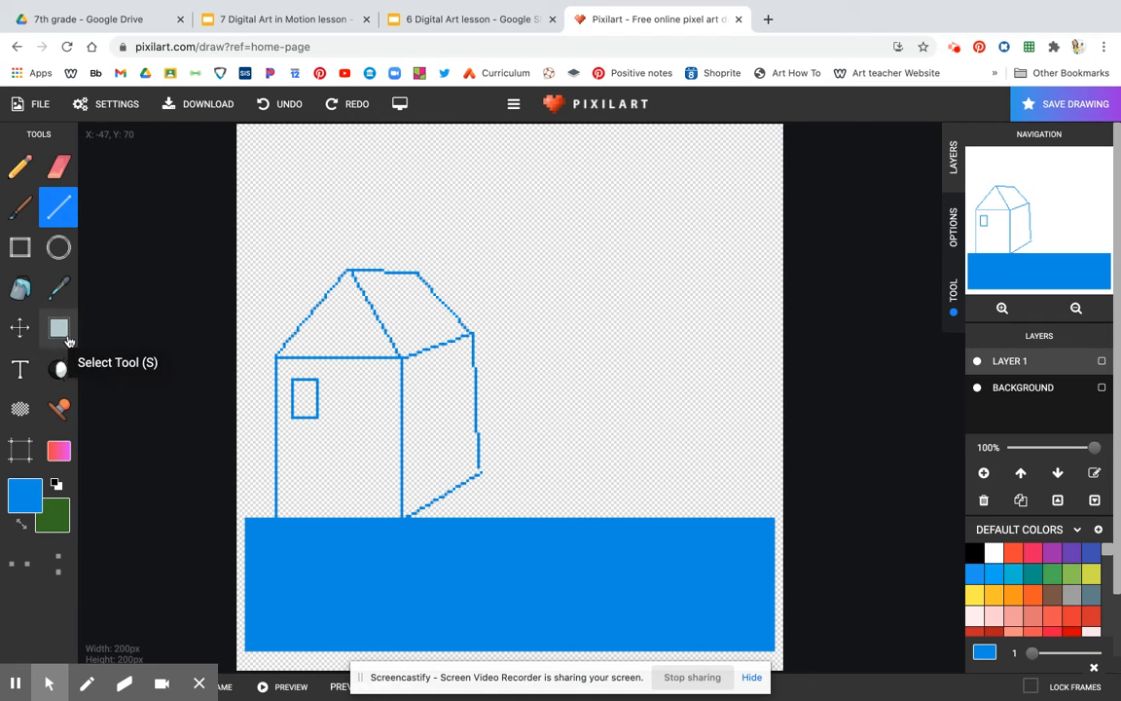
left_click(21, 331)
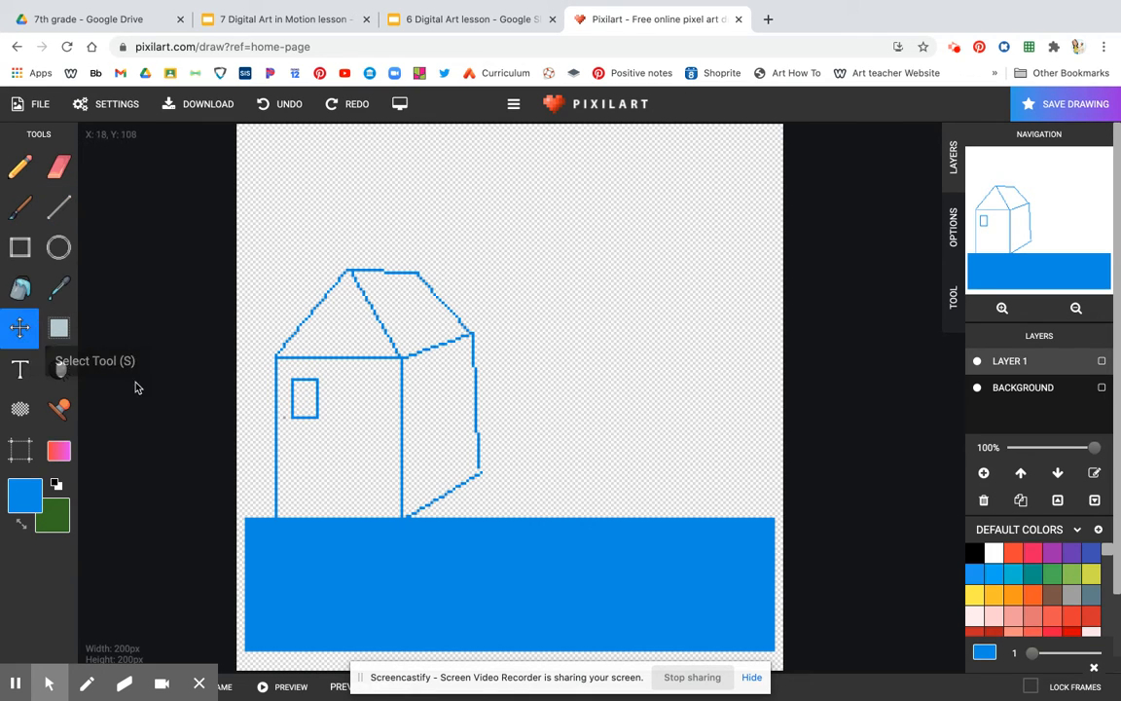
left_click(58, 329)
left_click_drag(286, 379, 323, 422)
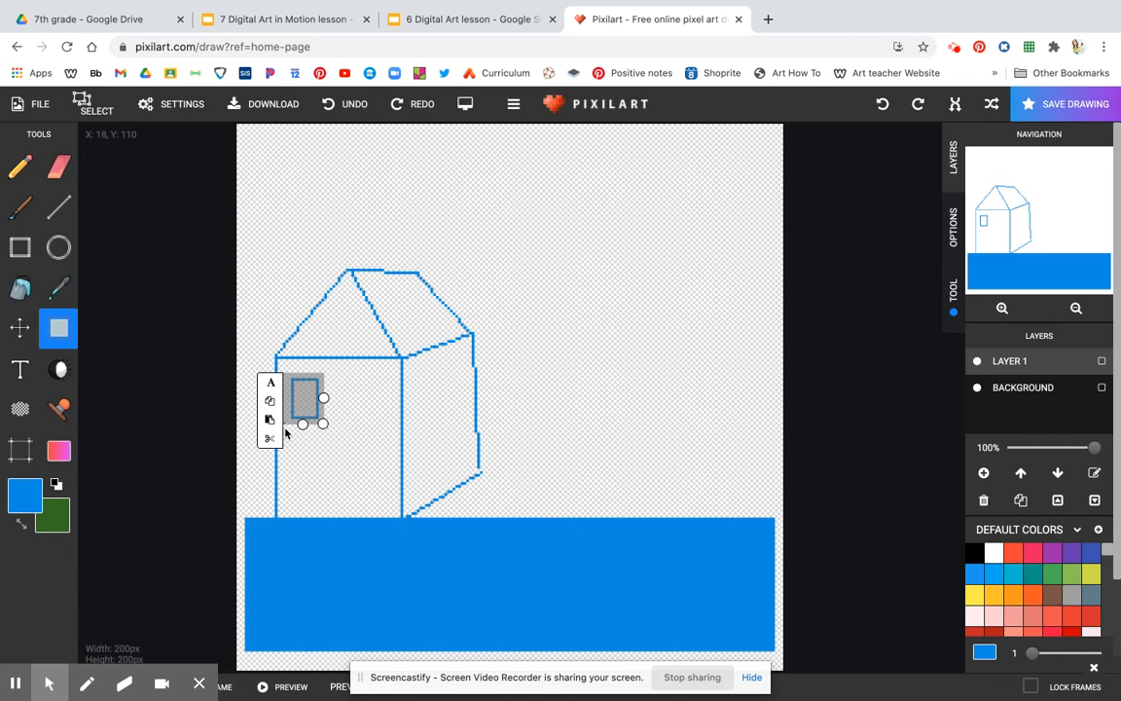
left_click(317, 412)
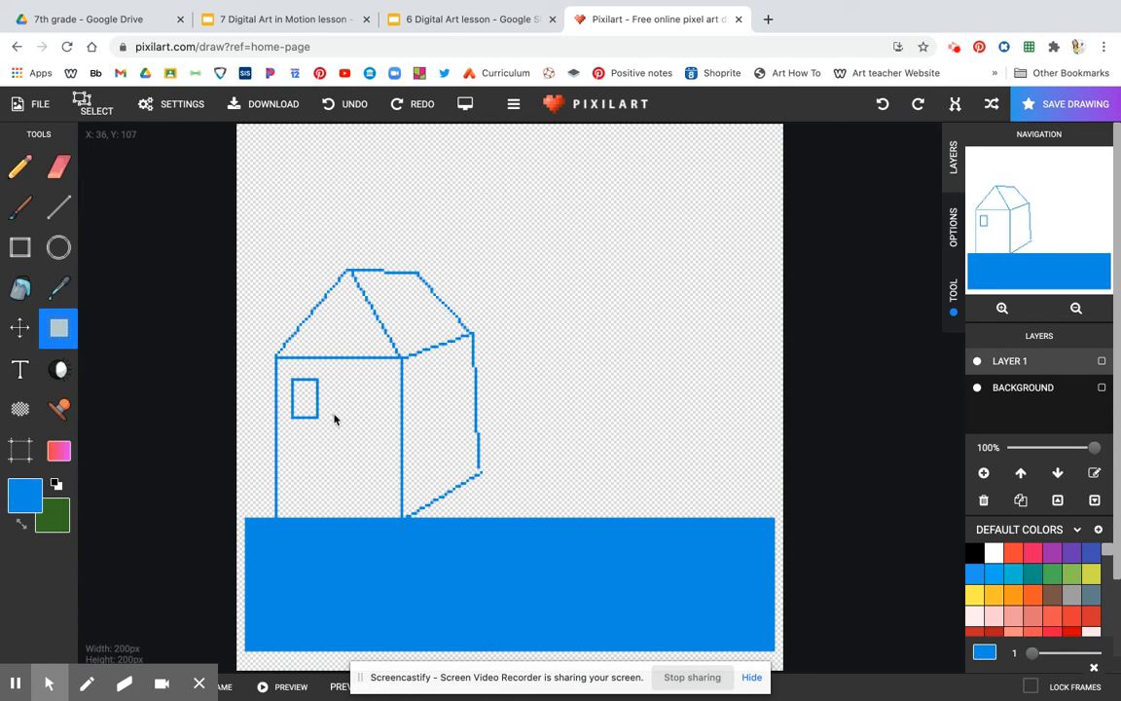
key("b")
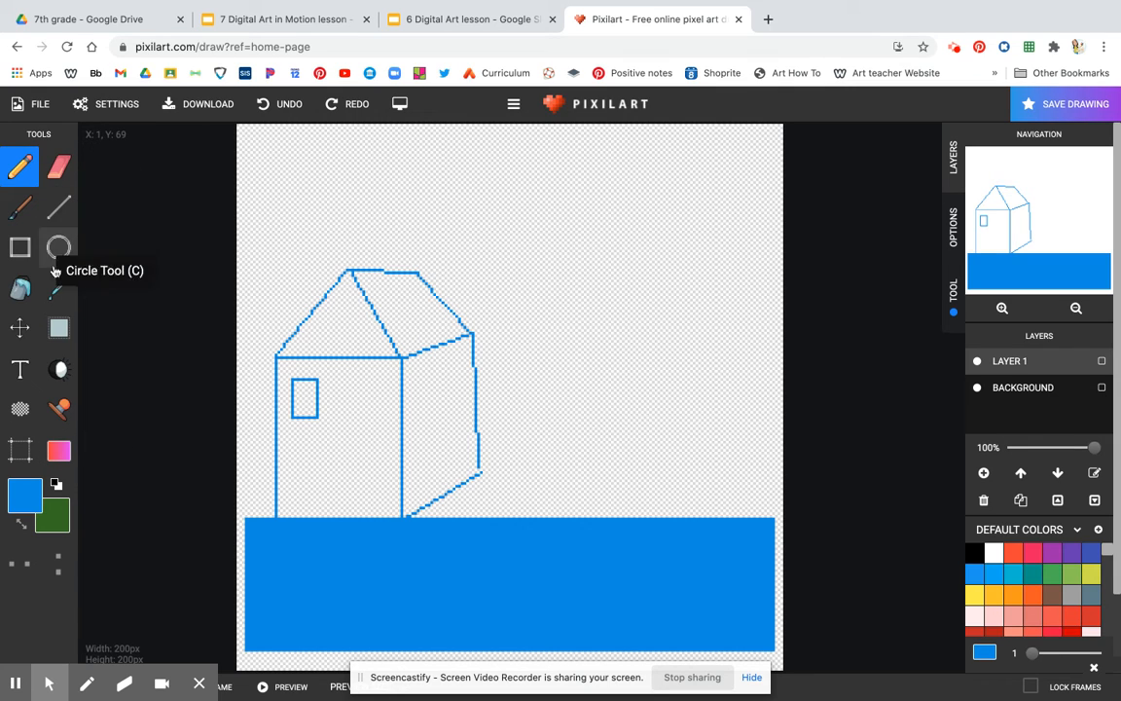
- Copy the front wall's window and paste it twice, placing one copy at the wall's upper right and one below the original
left_click(58, 328)
left_click_drag(289, 374, 321, 423)
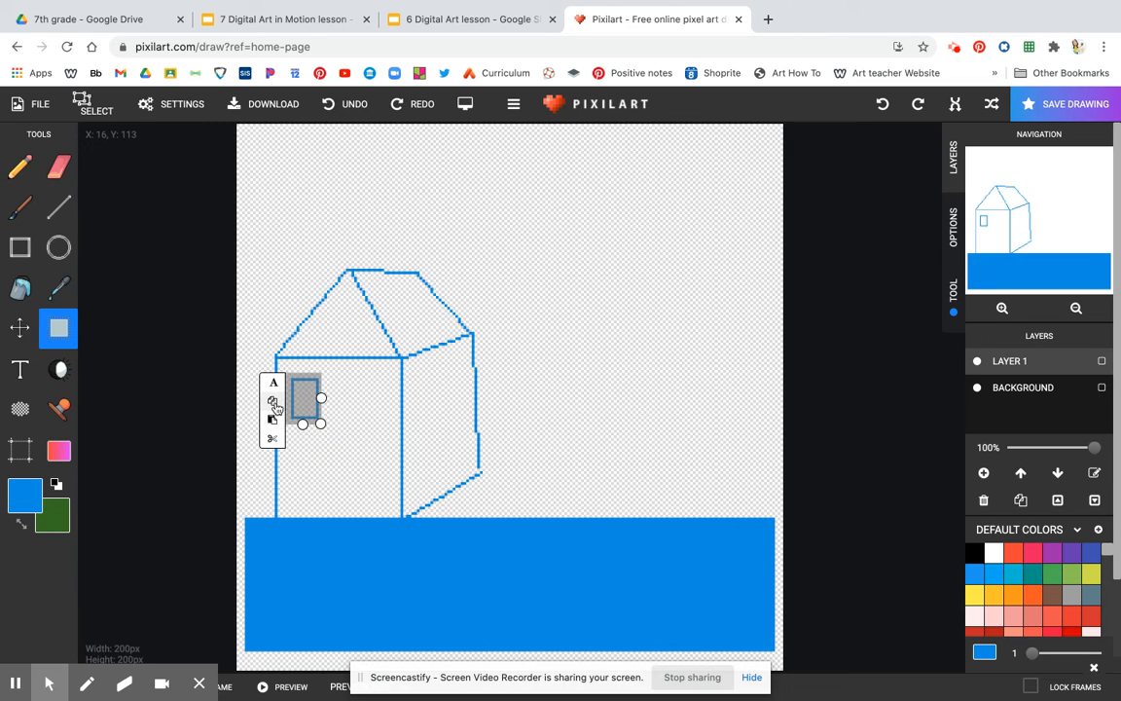
left_click(274, 423)
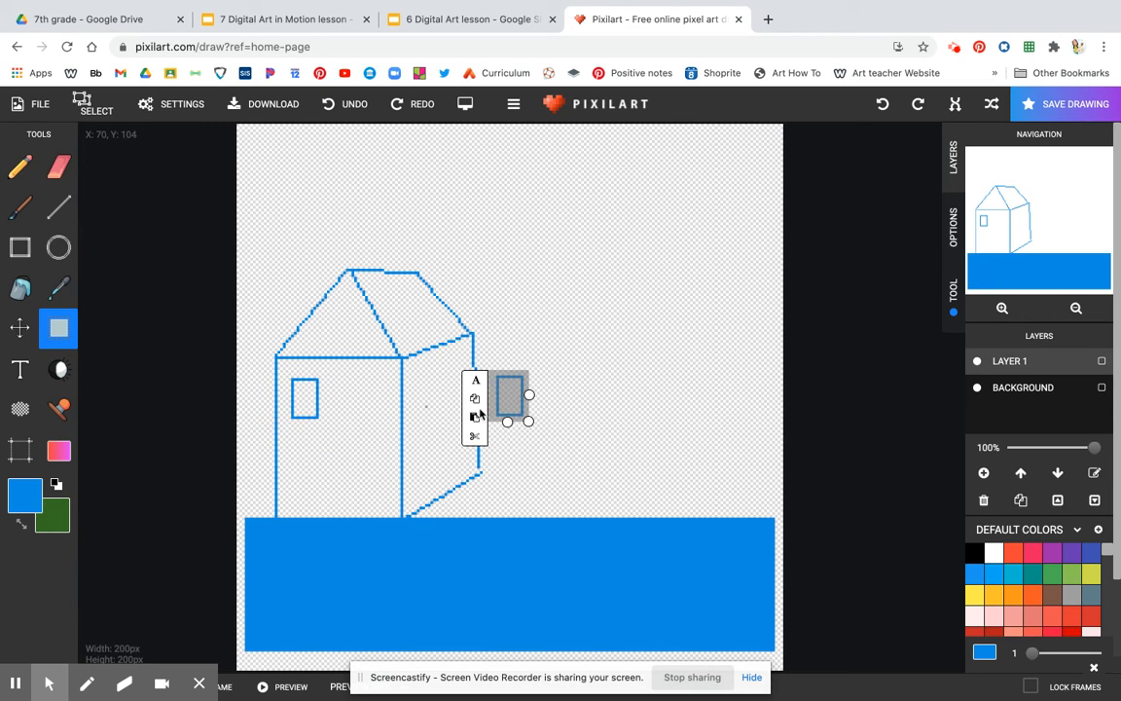
left_click_drag(516, 395, 365, 402)
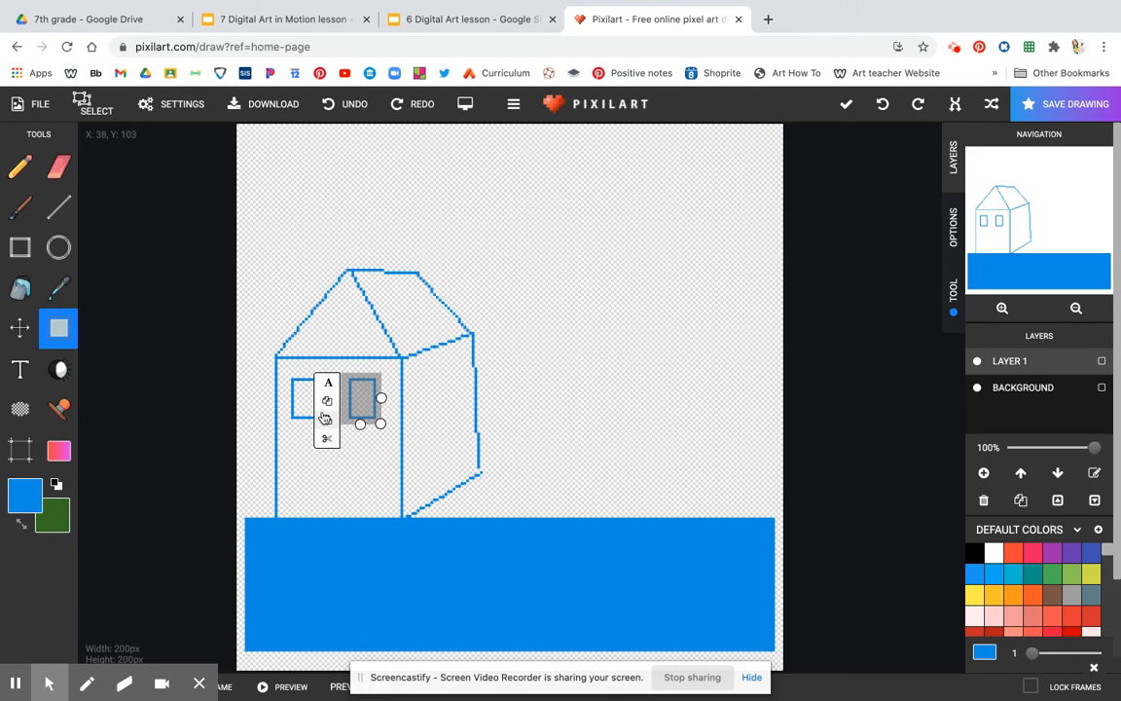
left_click(327, 419)
left_click_drag(515, 403, 313, 467)
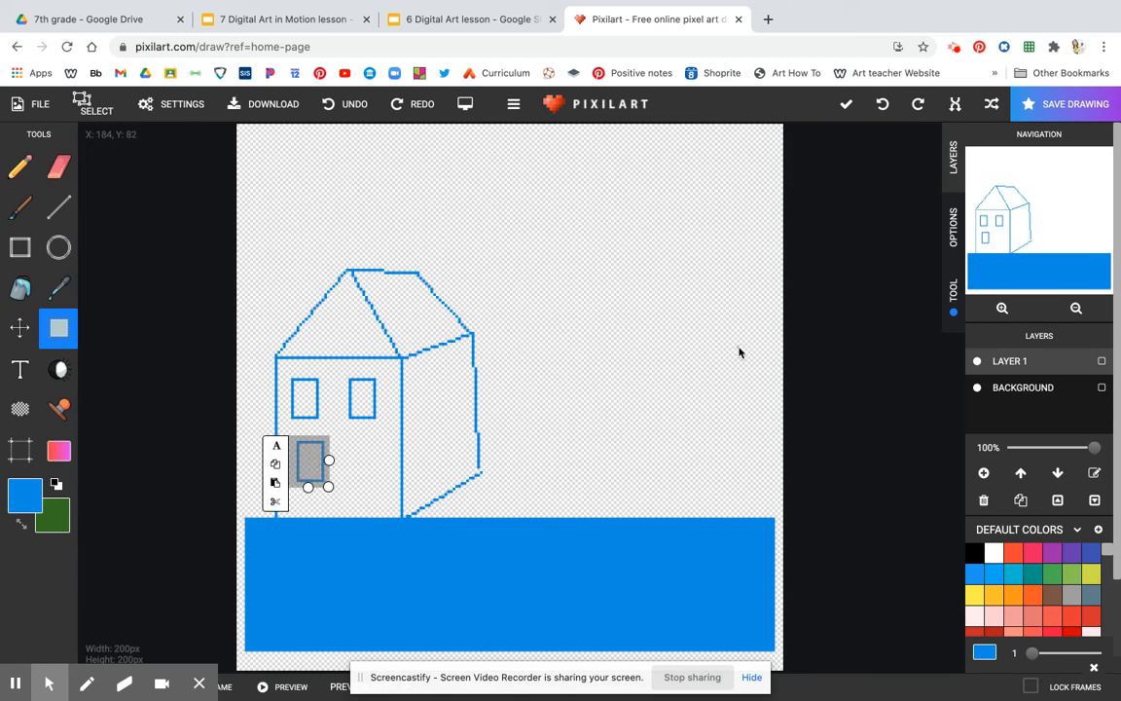
left_click(671, 316)
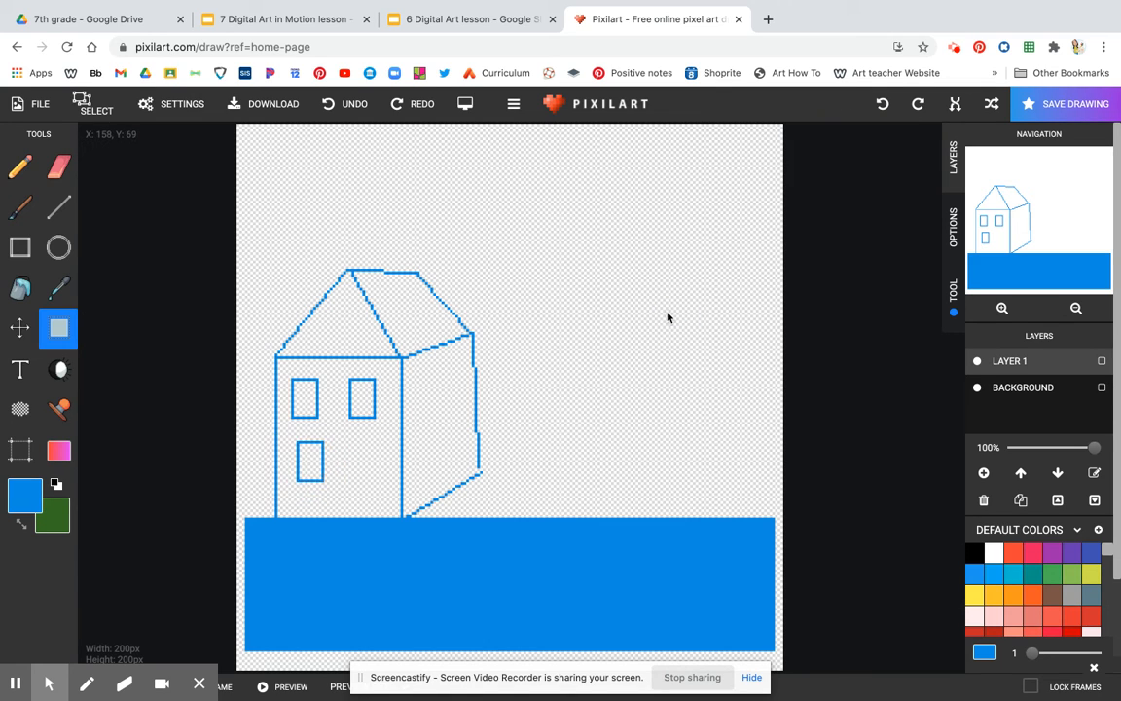
- Outline Layer 1 three times to thicken the house's lines, and toggle the layer's visibility off and on
left_click(1029, 392)
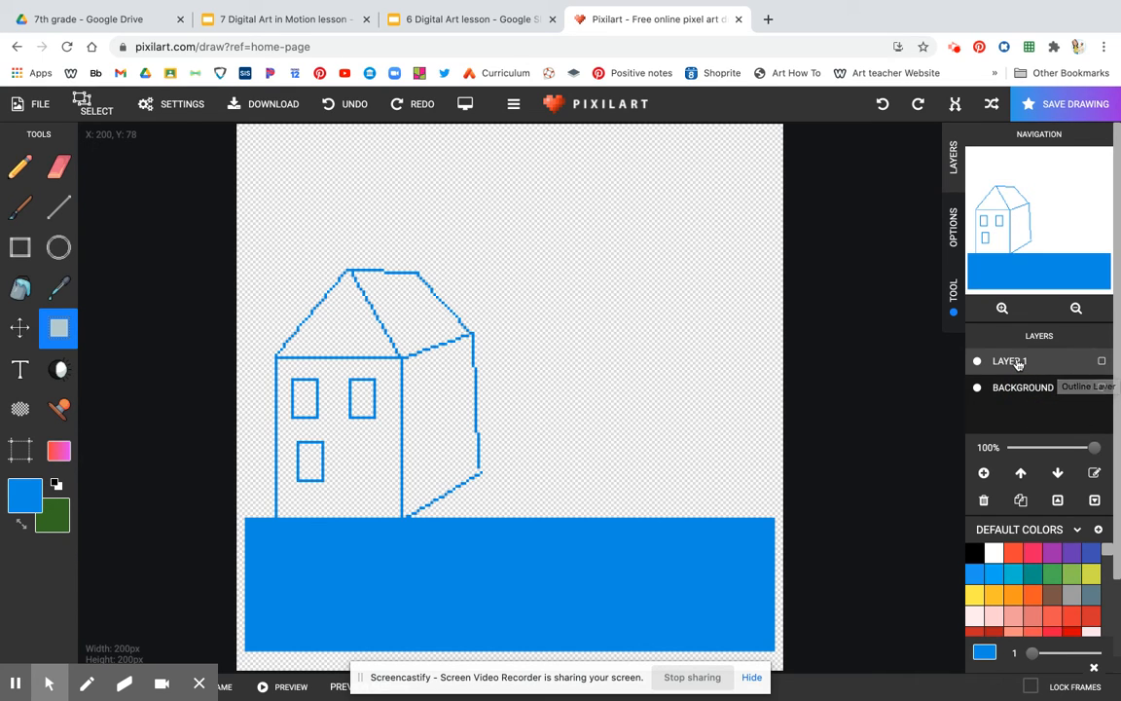
left_click(1103, 363)
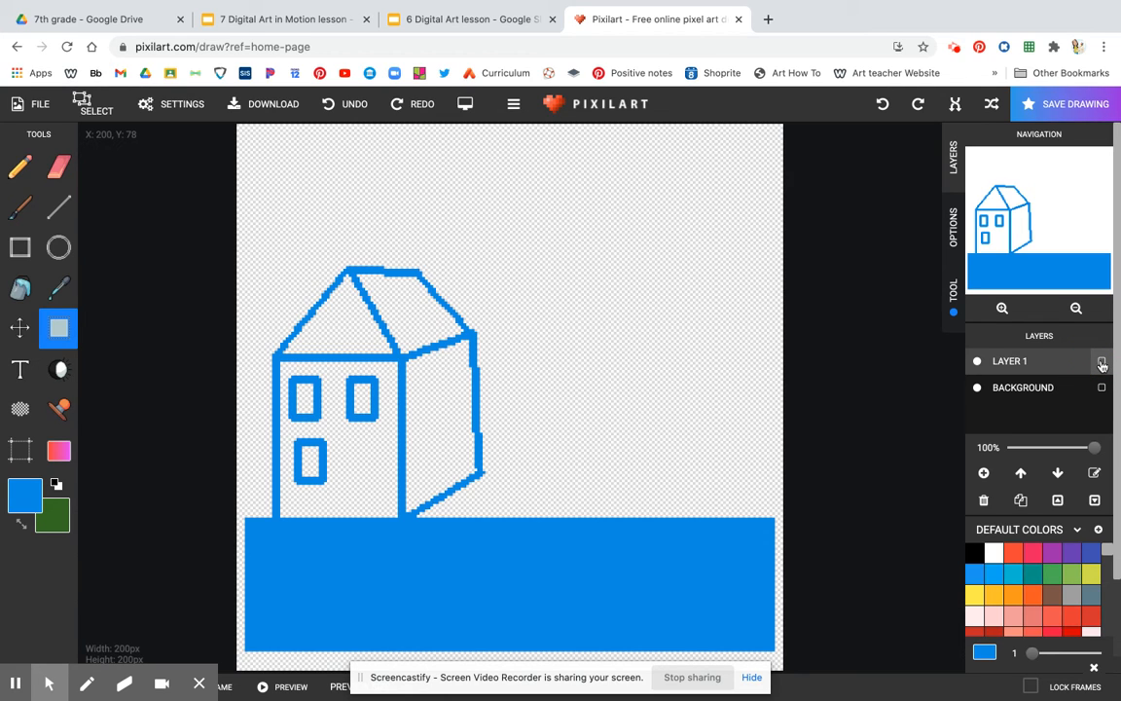
left_click(1103, 365)
left_click(1103, 364)
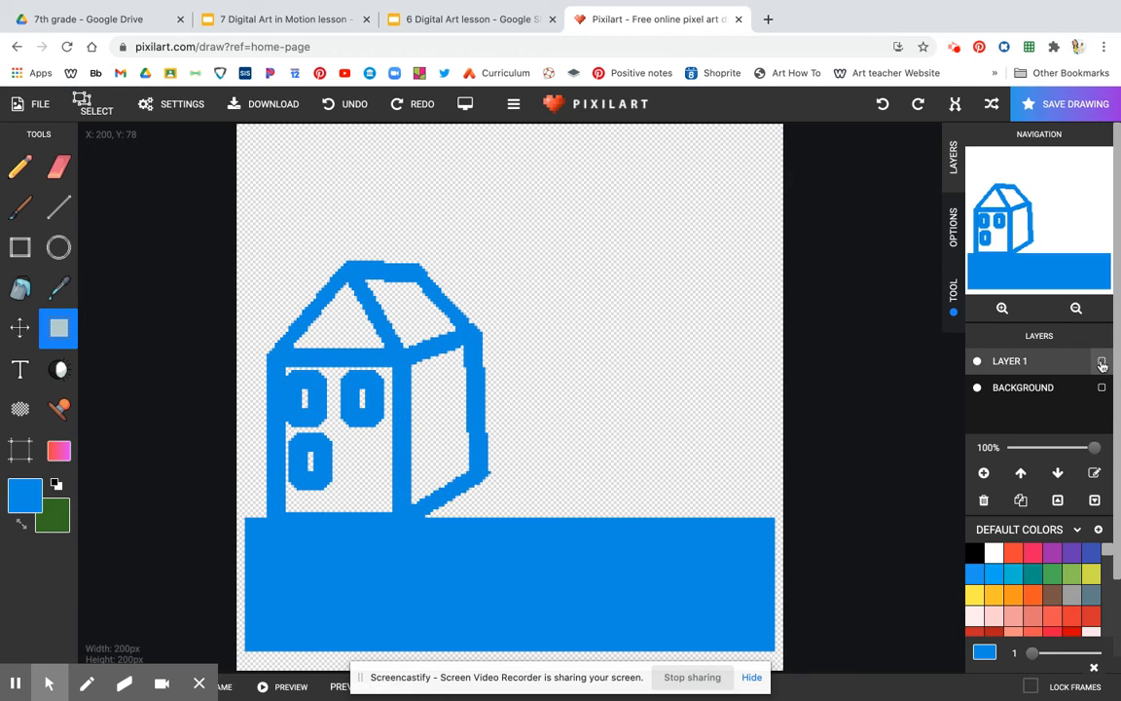
left_click(978, 364)
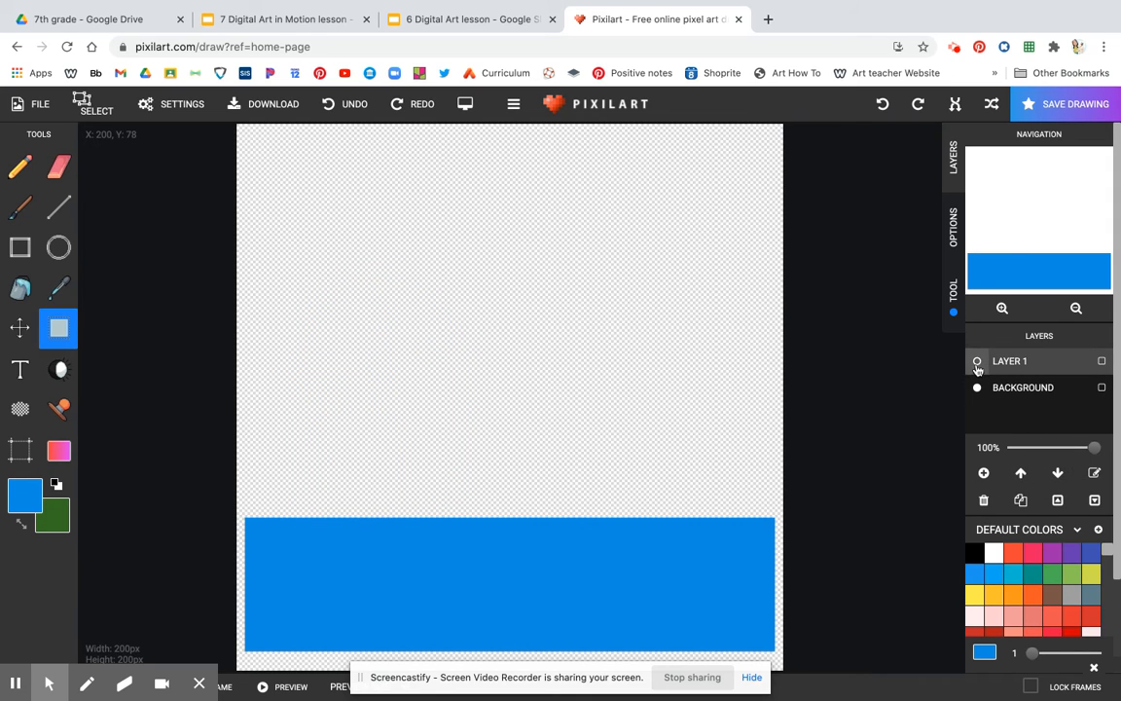
left_click(977, 364)
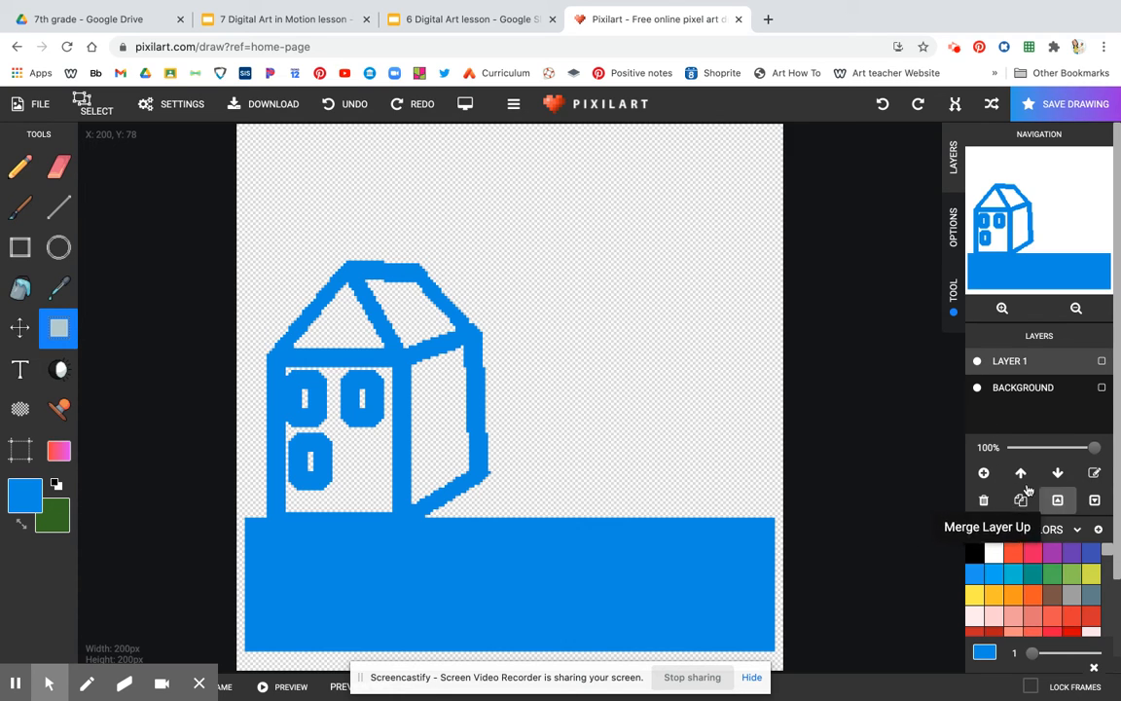
- Undo the visibility changes and the three outlines on Layer 1
left_click(339, 107)
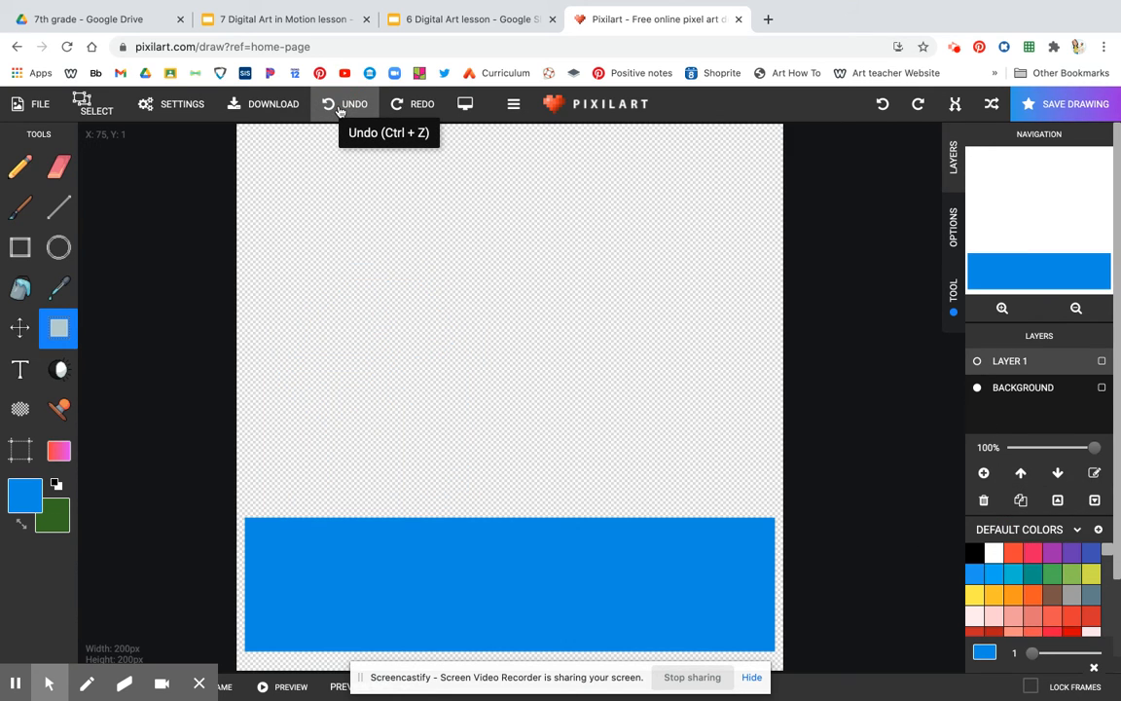
left_click(339, 107)
left_click(339, 107)
left_click(339, 107)
left_click(339, 107)
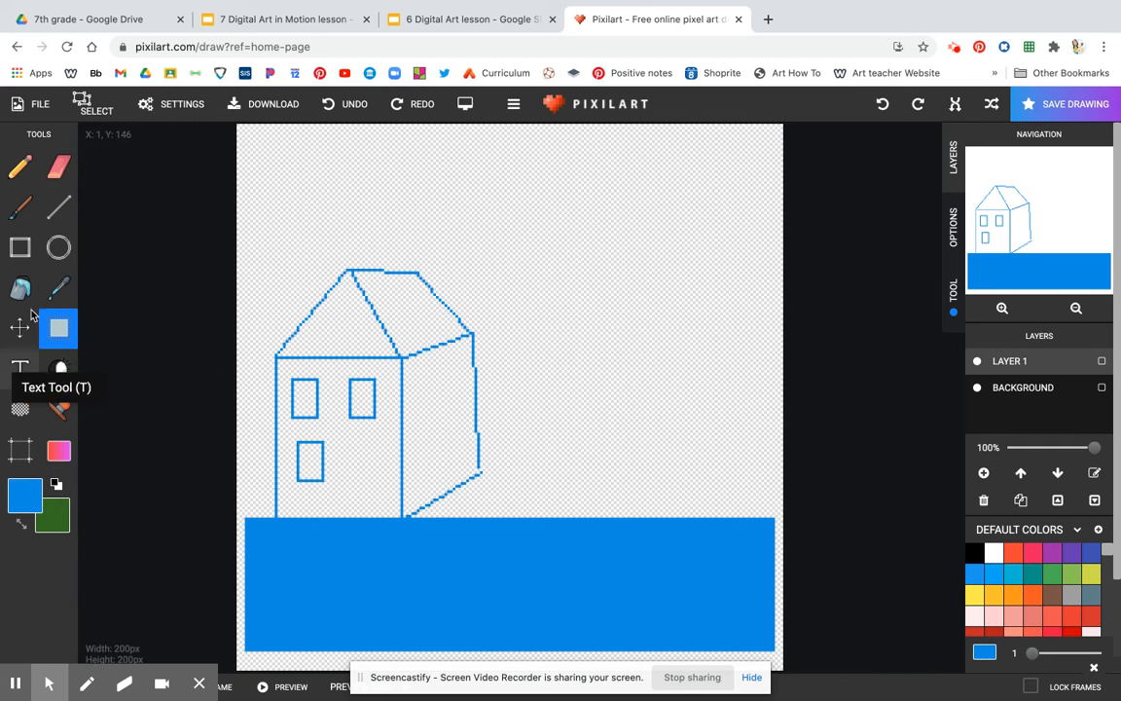
- Set the primary color to dark blue 315a7a and scribble thin Pencil loops on the left part of the blue rectangle
left_click(19, 168)
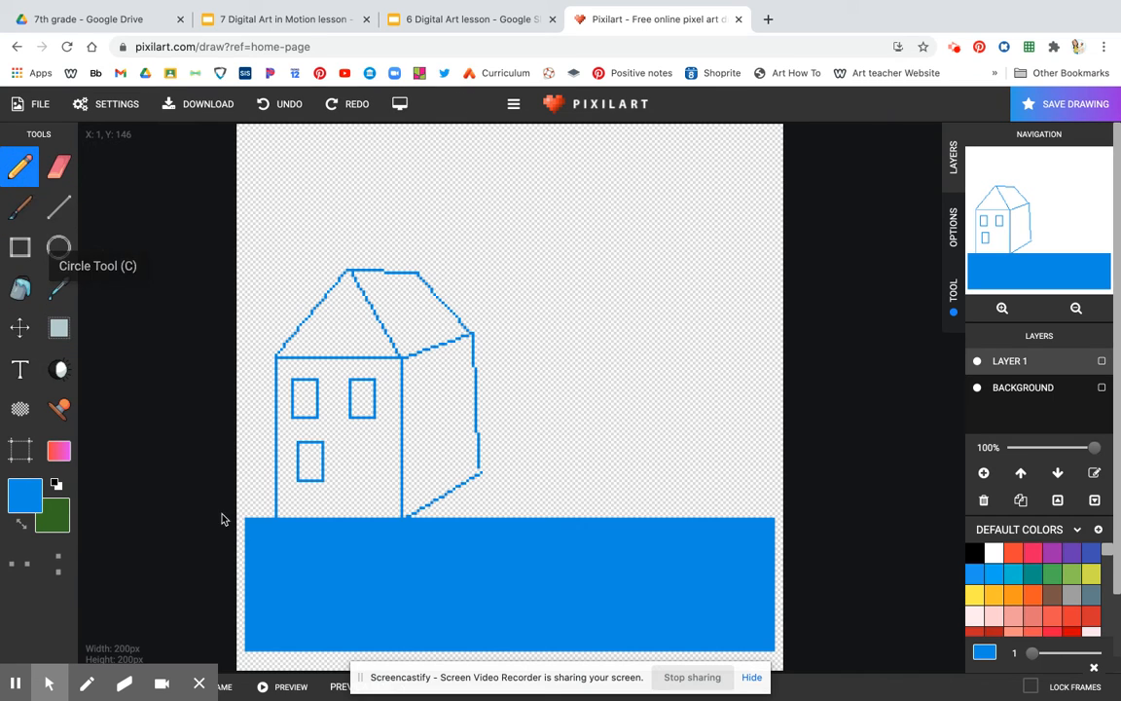
left_click(24, 495)
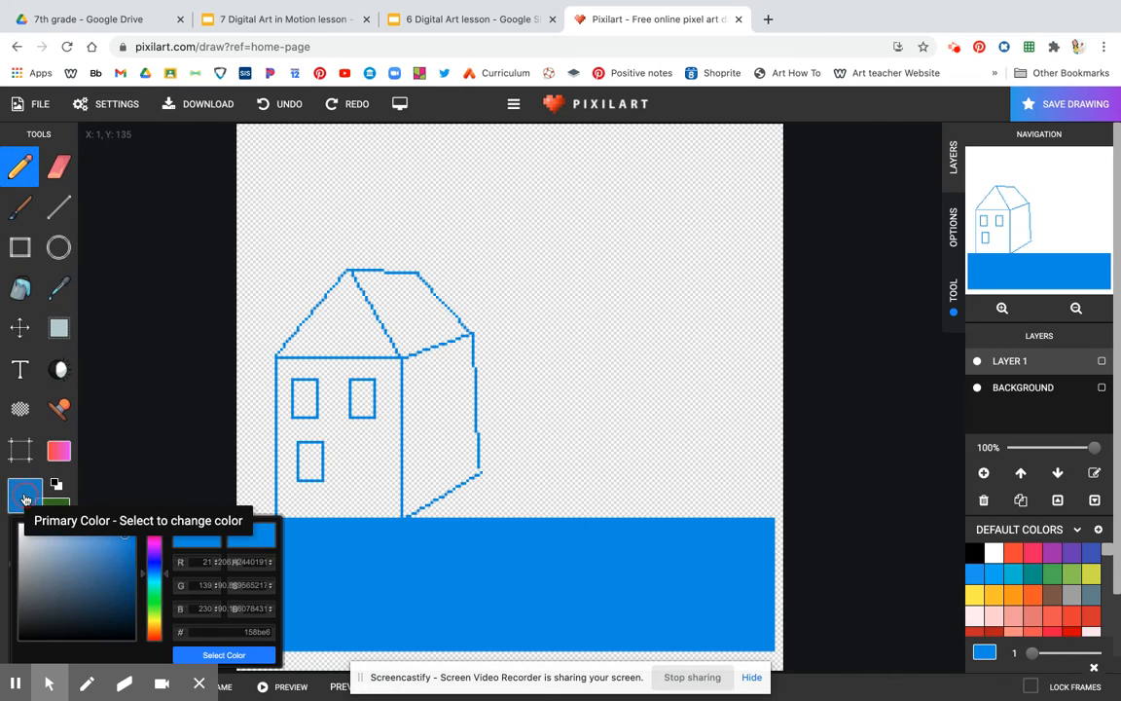
left_click(95, 568)
left_click(88, 583)
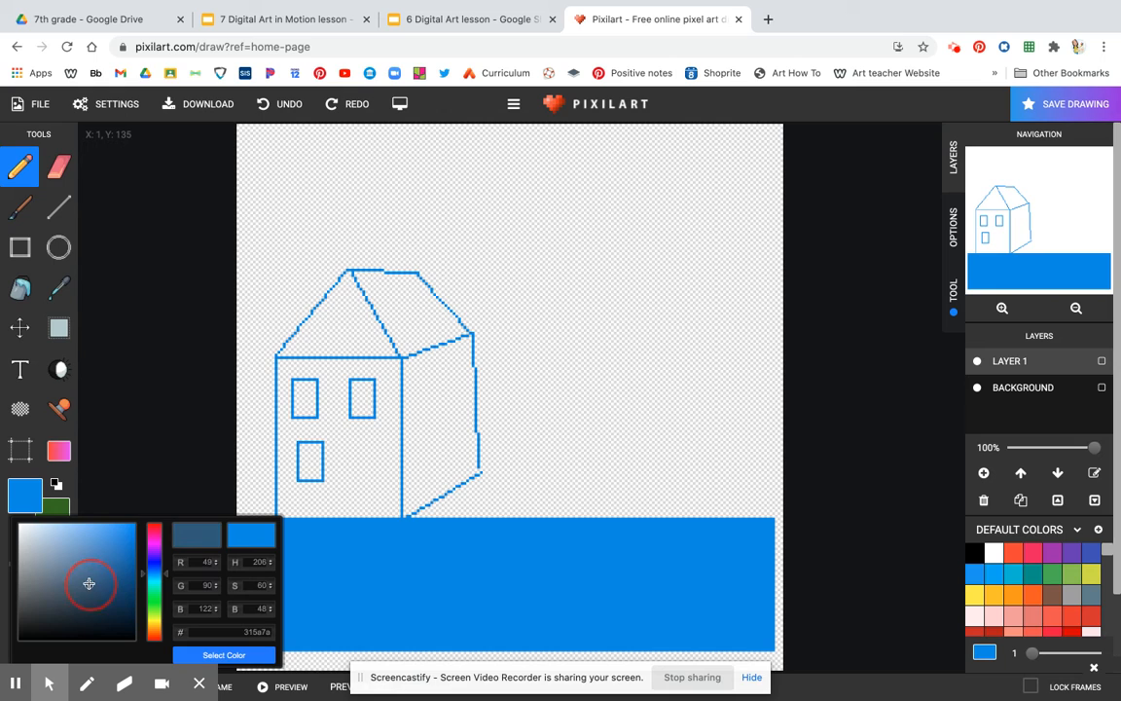
left_click(224, 654)
mouse_move(347, 610)
left_mouse_down()
mouse_move(339, 577)
mouse_move(323, 581)
mouse_move(331, 576)
left_mouse_up()
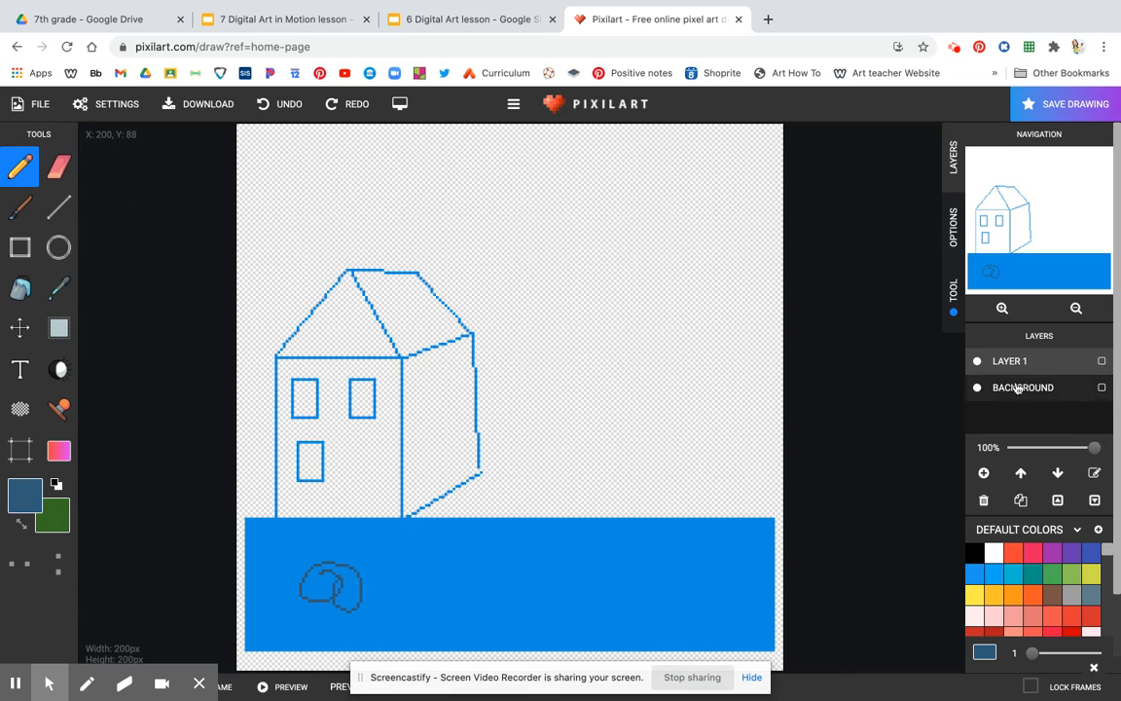
- Set the Pencil's pixel size to 10 and draw thick dark blue strokes across the left and middle of the blue rectangle
left_click(954, 292)
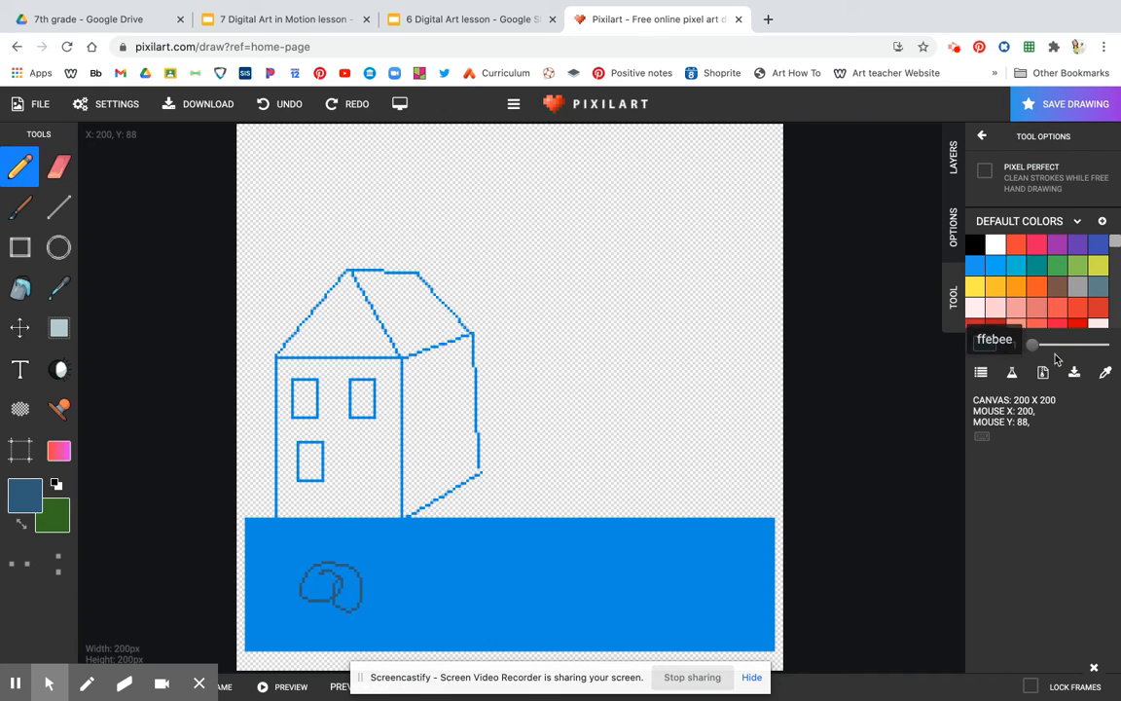
left_click_drag(1034, 345, 1077, 344)
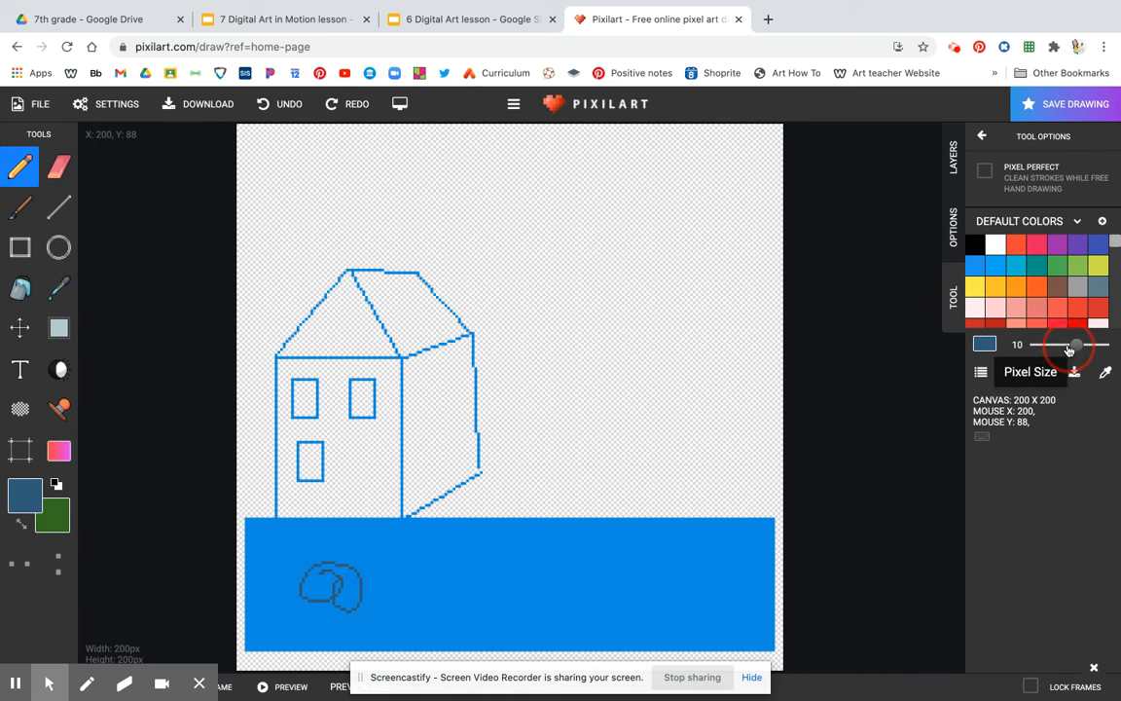
mouse_move(472, 567)
left_mouse_down()
mouse_move(501, 583)
mouse_move(433, 587)
mouse_move(482, 600)
mouse_move(359, 578)
mouse_move(355, 598)
mouse_move(316, 575)
left_mouse_up()
left_click_drag(570, 590, 625, 582)
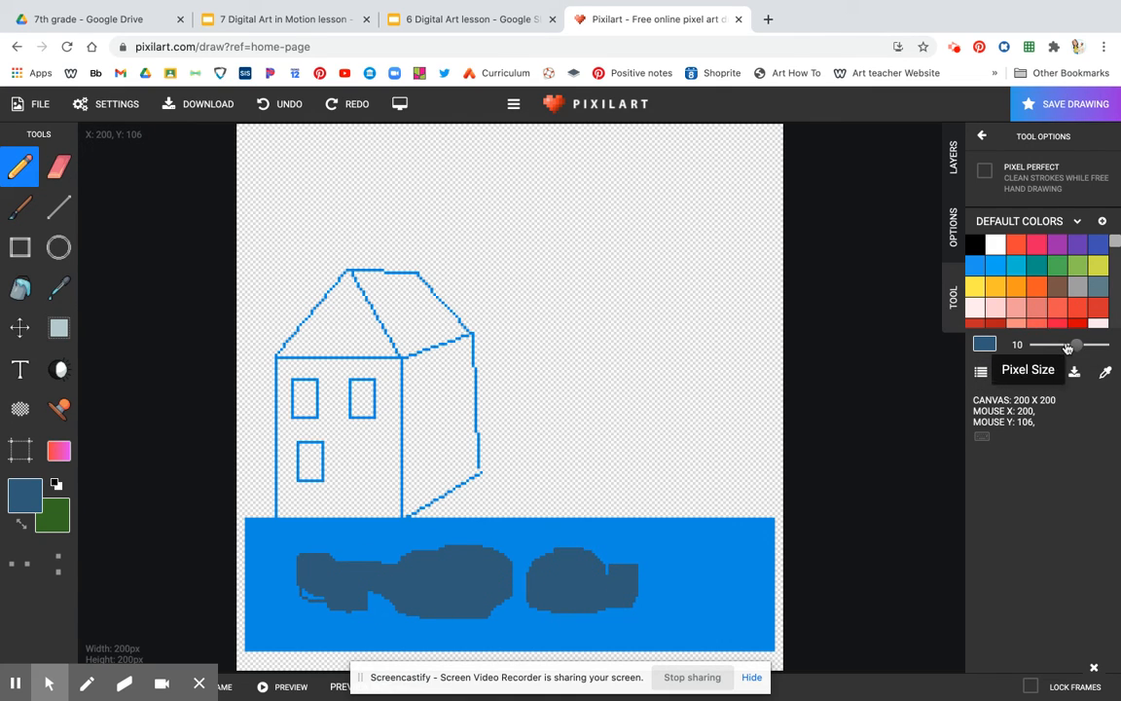
- Set the pixel size to 6, choose a mint green from the default palette, and draw a wavy Pencil stroke over the dark blue patches
left_click_drag(1078, 344, 1056, 344)
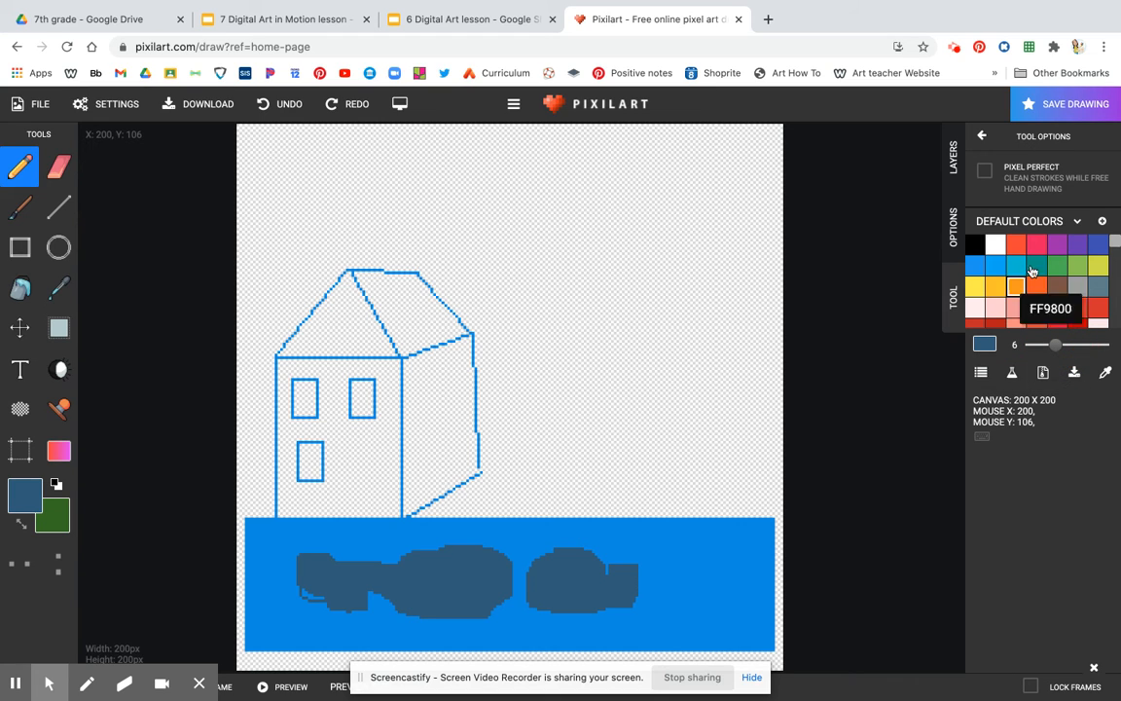
scroll(1070, 275, "down", 5)
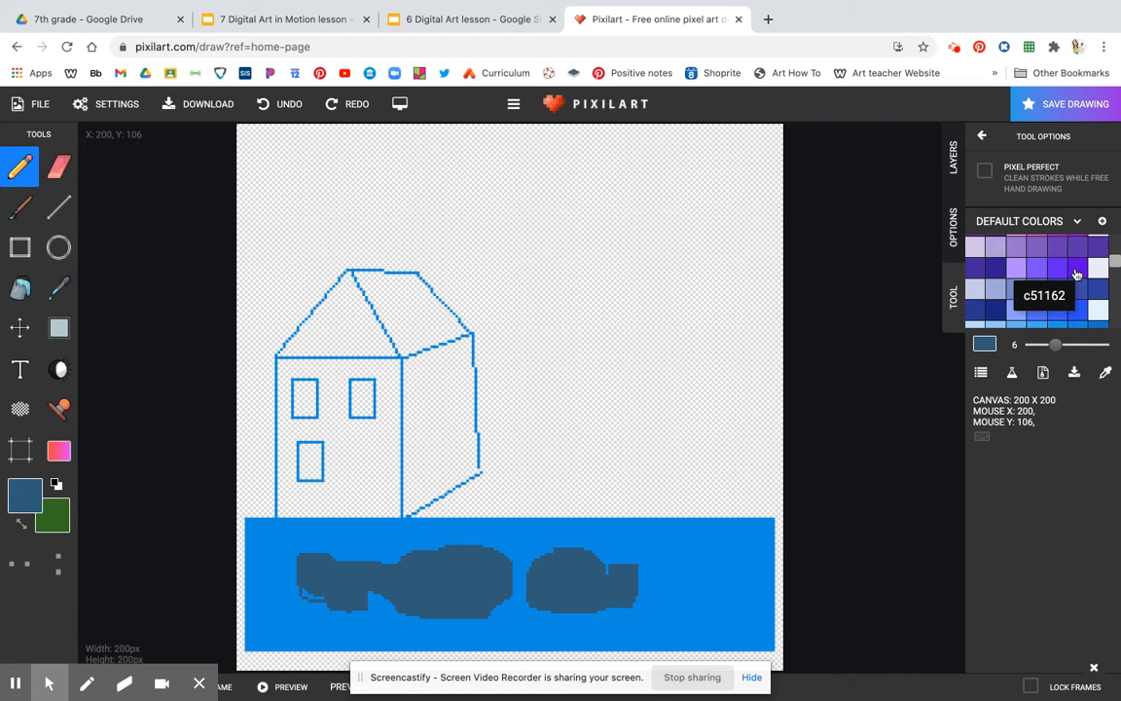
scroll(1070, 277, "down", 8)
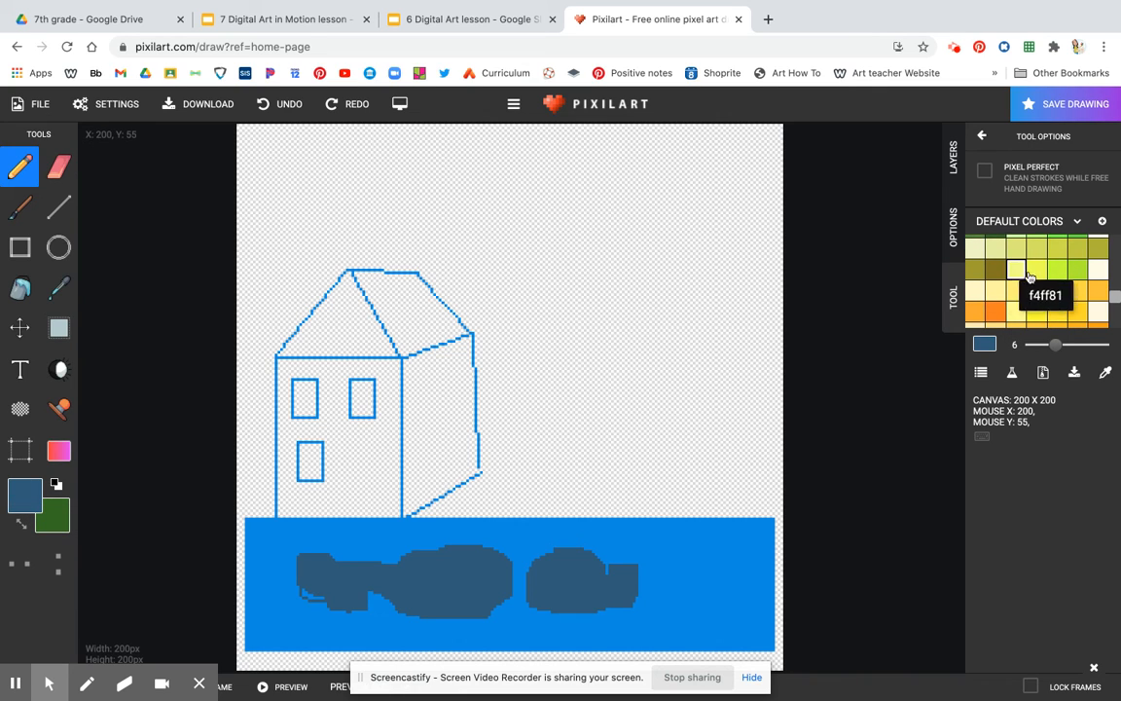
scroll(1077, 272, "up", 2)
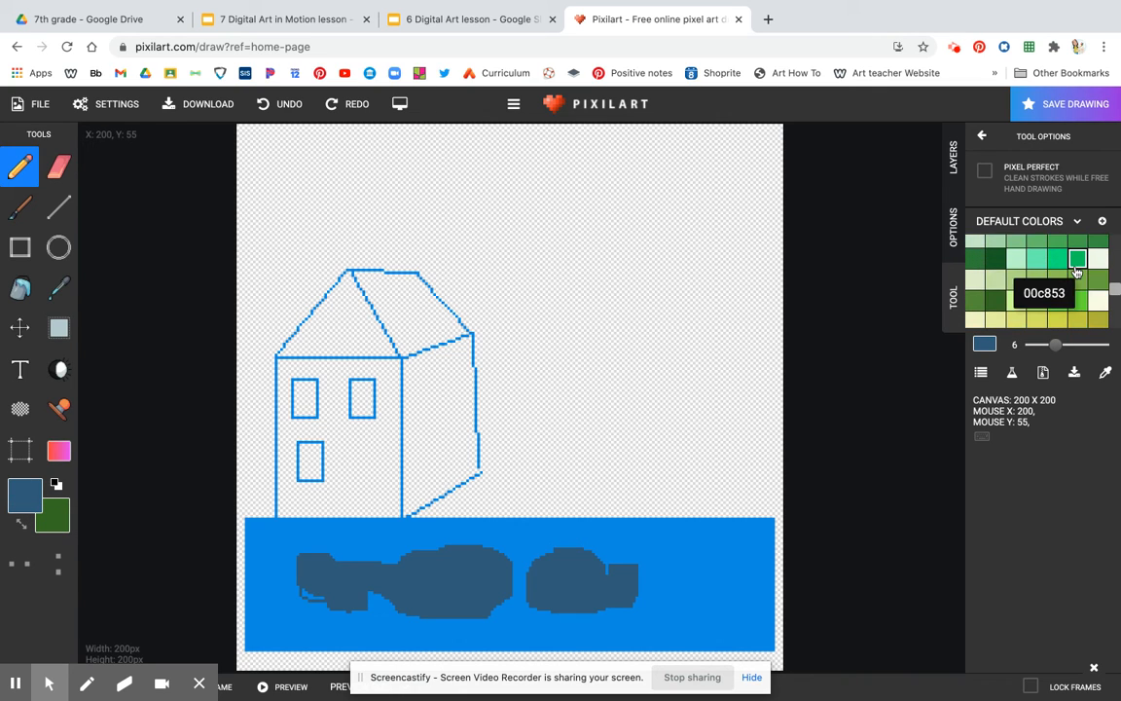
left_click(1036, 258)
mouse_move(610, 575)
left_mouse_down()
mouse_move(553, 579)
mouse_move(501, 574)
left_mouse_up()
- Paint a scribble with the size 12 Brush tool over the left end of the dark blue strokes
left_click(19, 207)
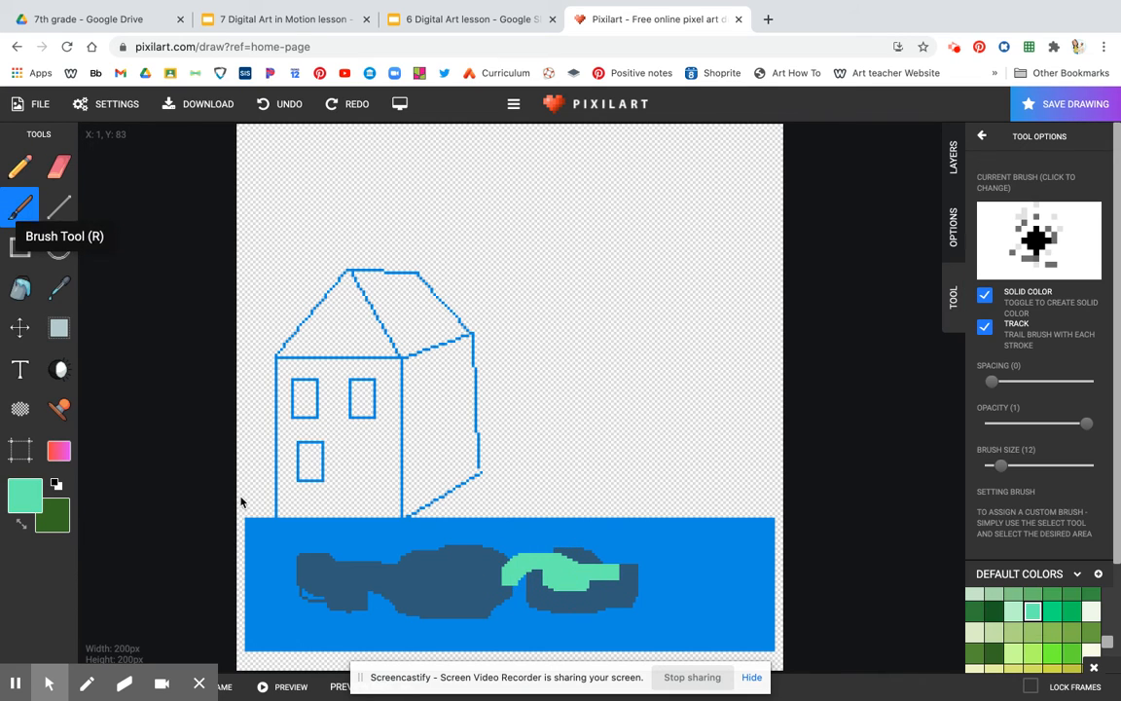
mouse_move(317, 601)
left_mouse_down()
mouse_move(370, 583)
mouse_move(350, 559)
left_mouse_up()
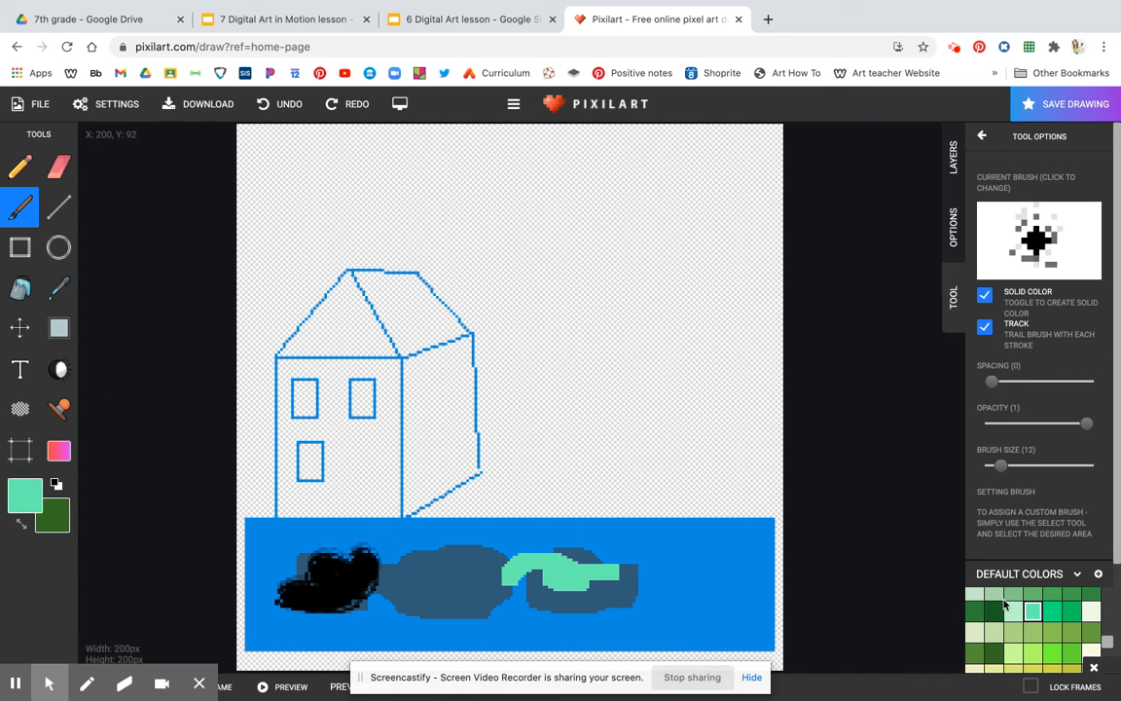
- Choose a brighter green from the default palette and paint broad Brush strokes over the blue rectangle and the ground right of the house
left_click(1053, 610)
left_click(611, 573)
mouse_move(612, 588)
left_mouse_down()
mouse_move(683, 590)
mouse_move(644, 567)
mouse_move(501, 584)
mouse_move(385, 569)
mouse_move(349, 579)
mouse_move(259, 547)
mouse_move(544, 561)
mouse_move(275, 615)
mouse_move(600, 611)
mouse_move(459, 543)
mouse_move(458, 520)
mouse_move(424, 531)
mouse_move(491, 505)
mouse_move(586, 498)
left_mouse_up()
mouse_move(493, 450)
left_mouse_down()
mouse_move(517, 471)
mouse_move(717, 452)
mouse_move(656, 471)
mouse_move(734, 495)
mouse_move(751, 475)
mouse_move(768, 535)
mouse_move(761, 574)
mouse_move(764, 523)
mouse_move(780, 608)
mouse_move(760, 621)
mouse_move(668, 568)
mouse_move(571, 537)
mouse_move(537, 528)
left_mouse_up()
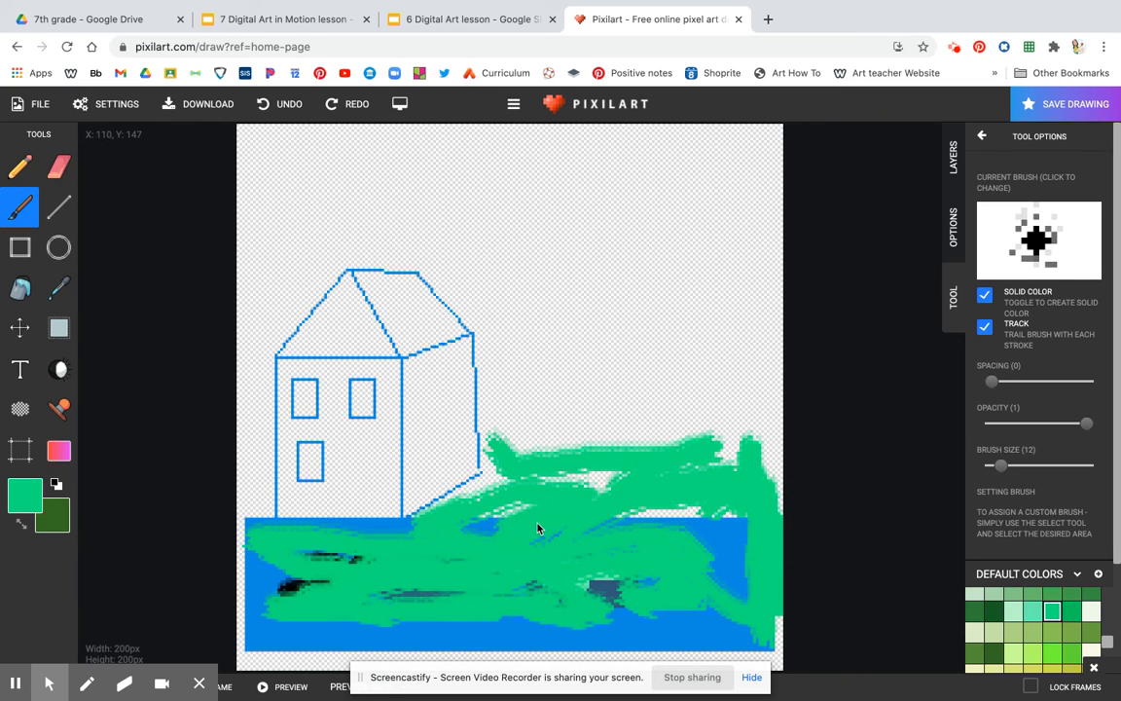
- Try to save the drawing online with the title Art Project 2021 and replay upload enabled
left_click(1066, 103)
left_click(476, 333)
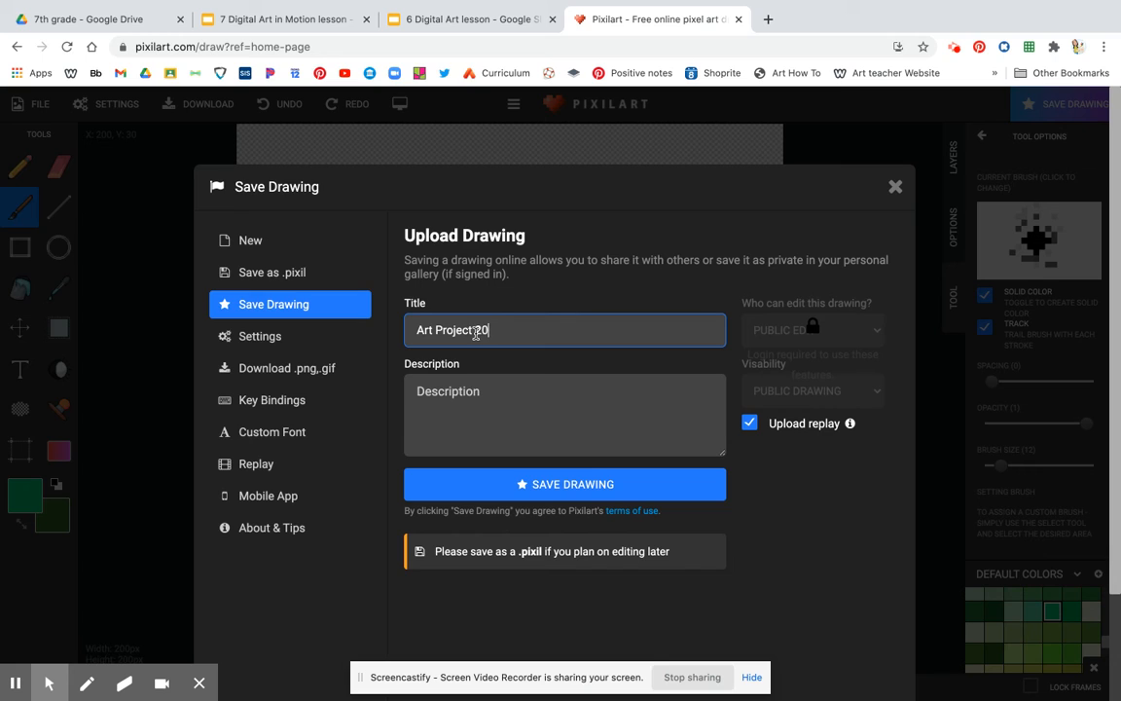
left_click(540, 497)
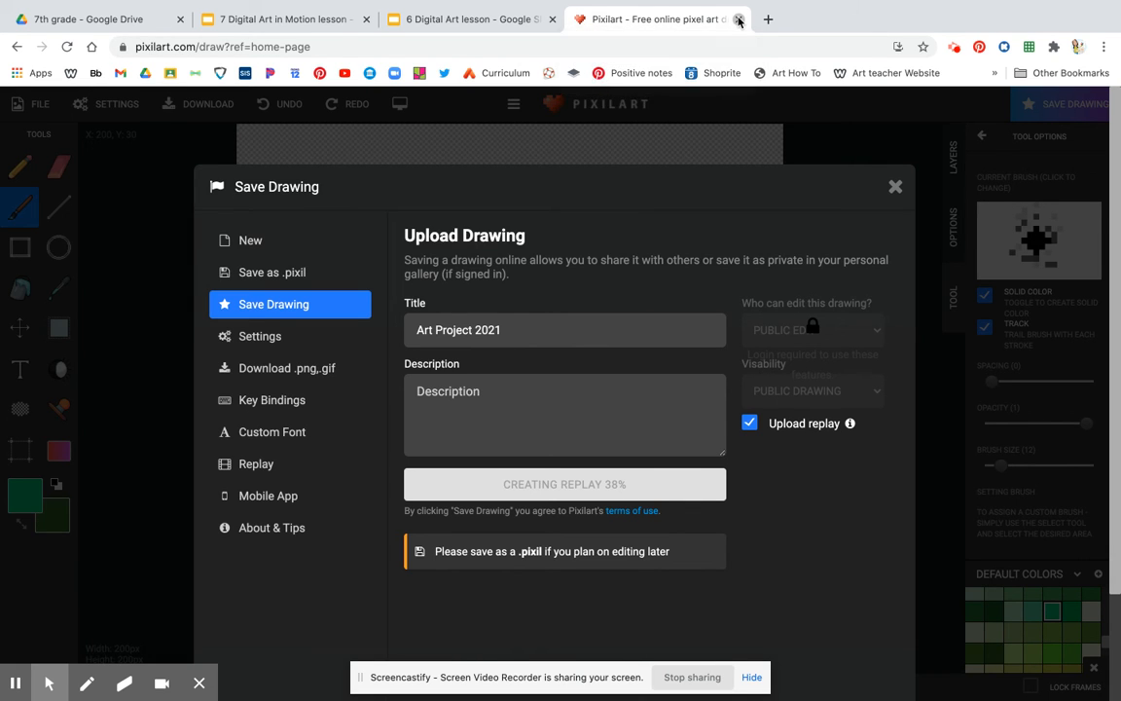
- Close the drawing editor page and search the web for pixilart in a new browser tab
left_click(738, 20)
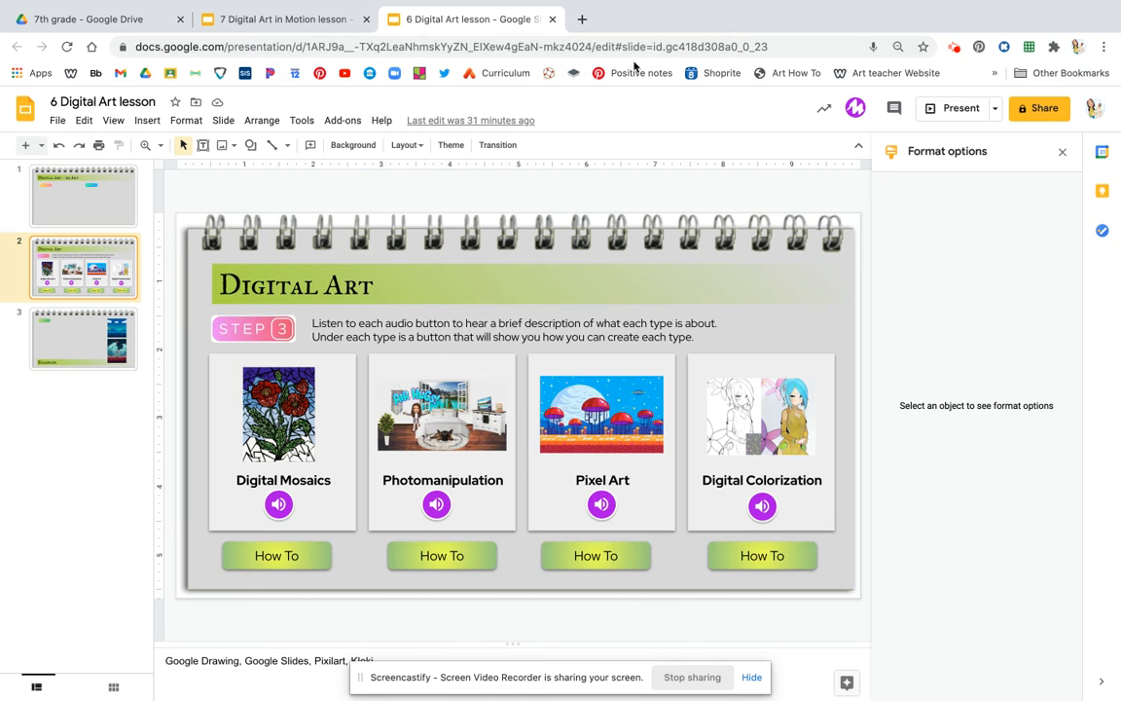
left_click(578, 18)
type("pil")
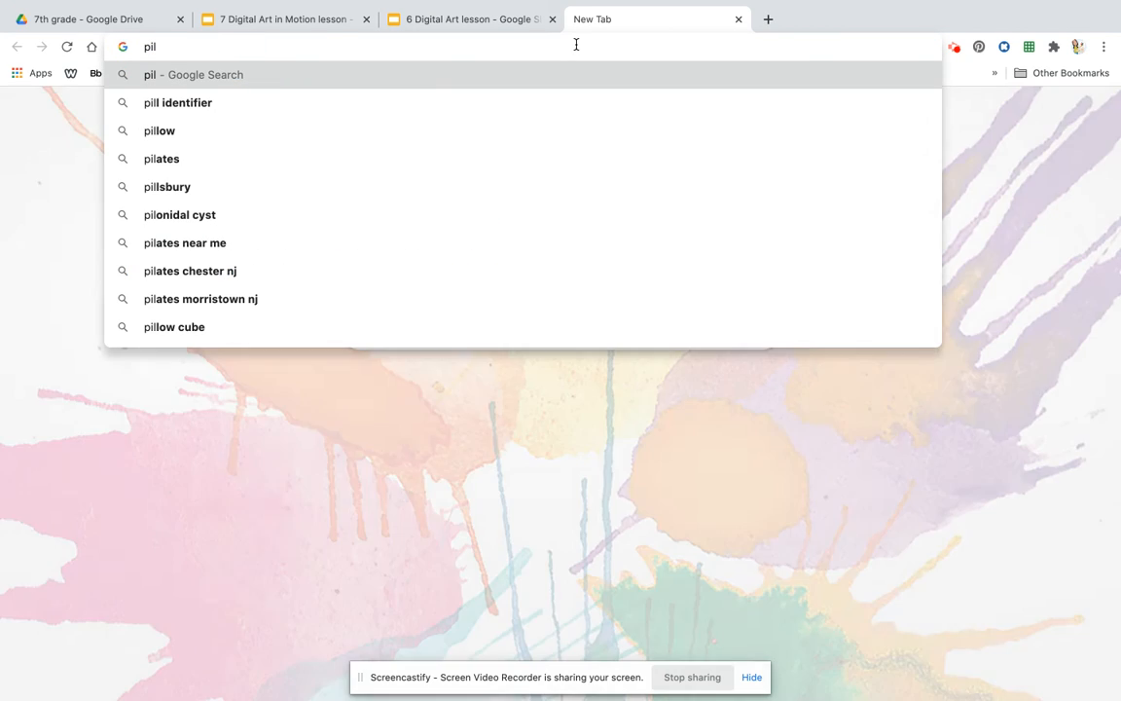
key("BackSpace")
type("x")
key("Return")
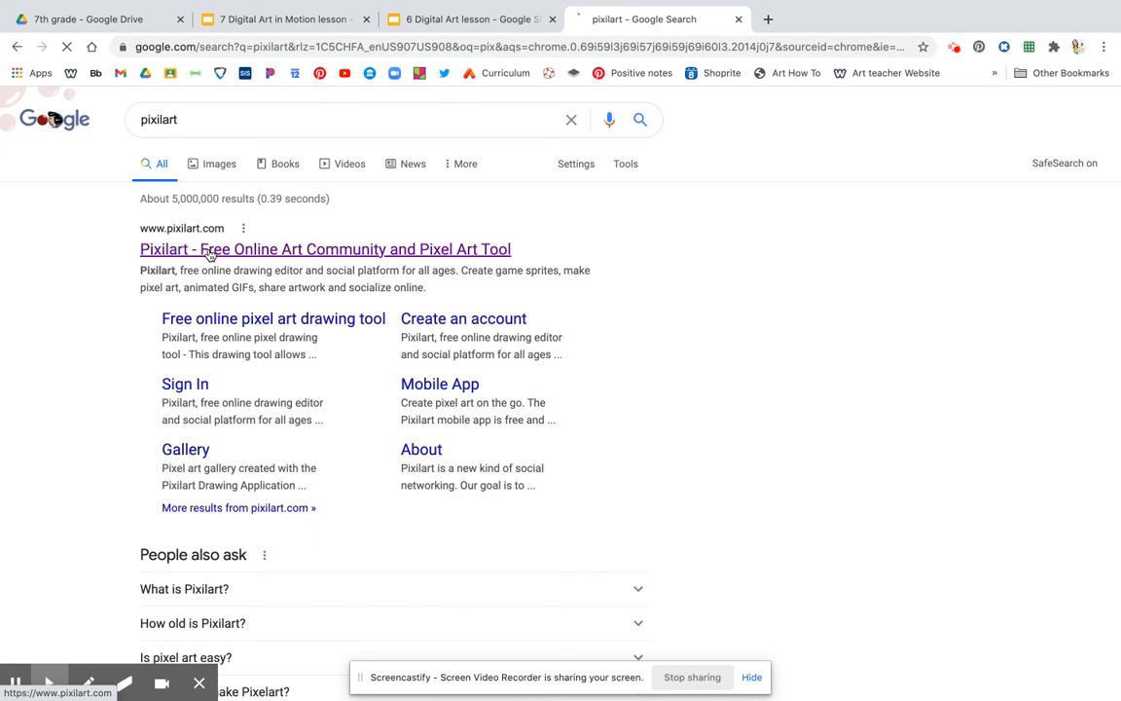
- Open the Pixilart website, start the drawing editor, and continue with the autosaved drawing
left_click(209, 252)
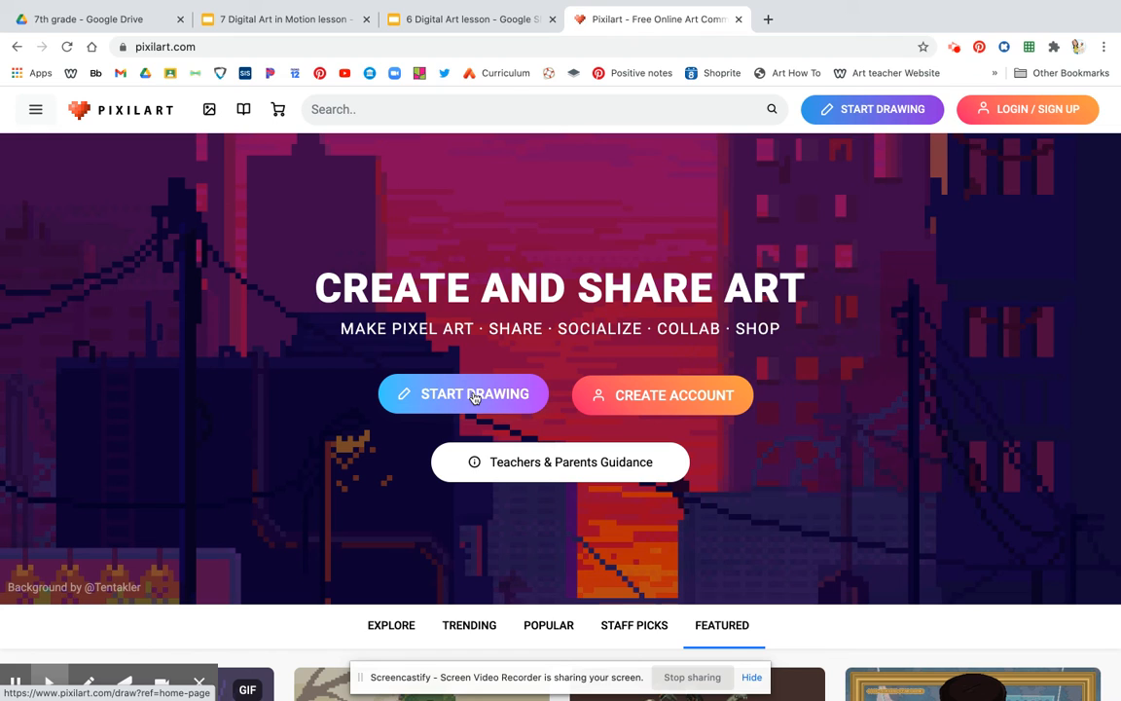
left_click(474, 395)
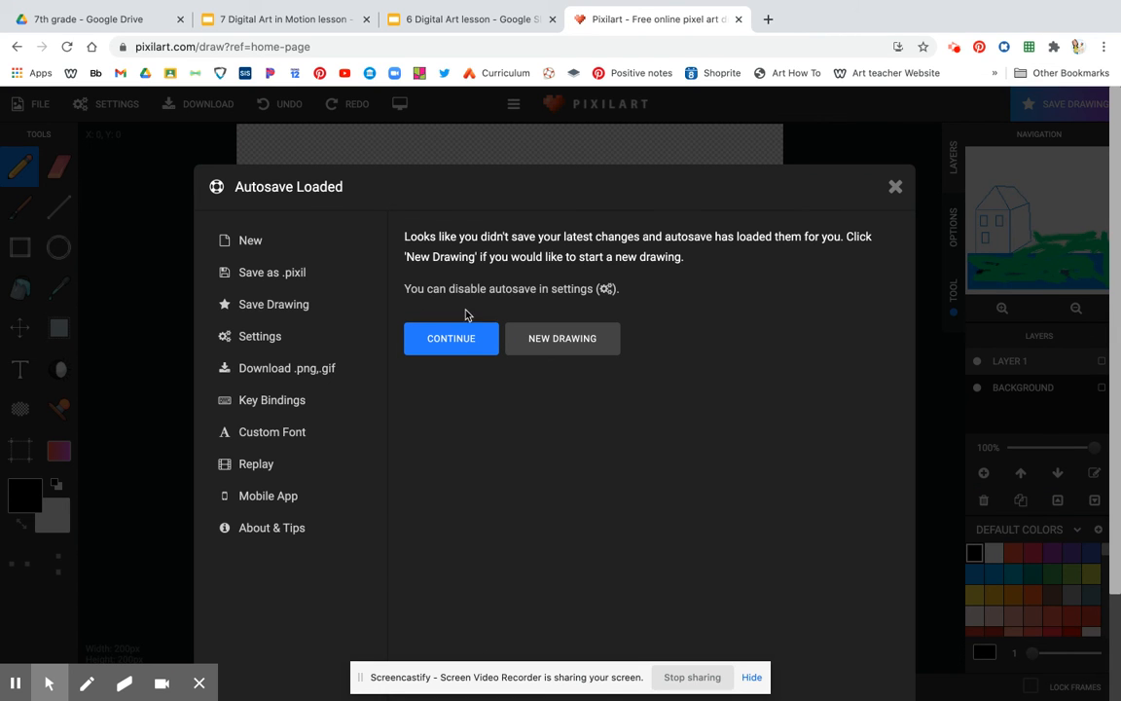
left_click(453, 349)
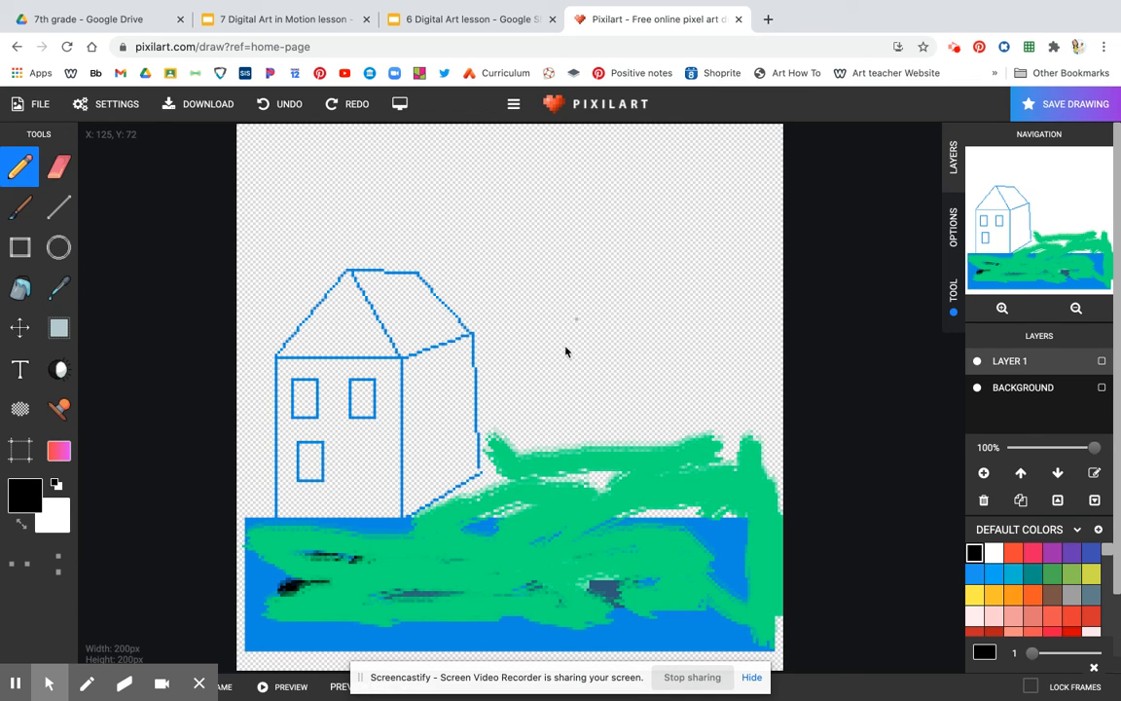
- Scribble in black with the Pencil along the base of the house's side wall, and check the editor settings
mouse_move(480, 496)
left_mouse_down()
mouse_move(433, 508)
mouse_move(472, 484)
mouse_move(460, 516)
left_mouse_up()
mouse_move(474, 526)
left_mouse_down()
mouse_move(500, 511)
mouse_move(432, 504)
mouse_move(527, 507)
mouse_move(521, 514)
mouse_move(502, 494)
mouse_move(444, 508)
left_mouse_up()
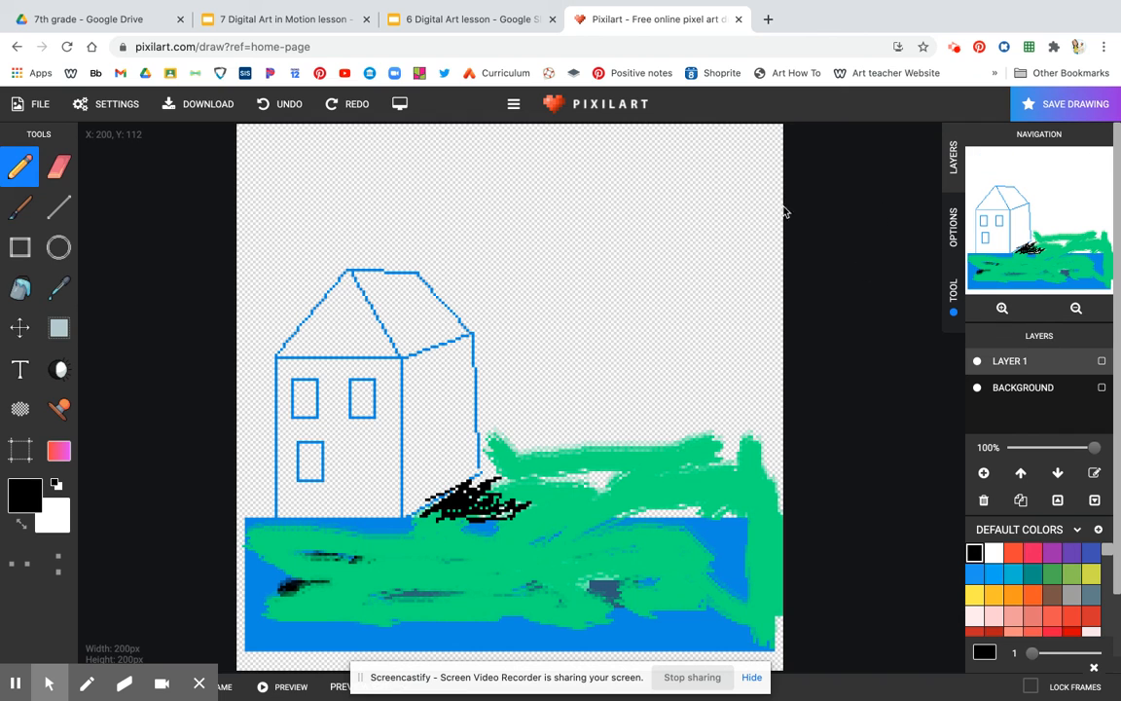
left_click(109, 115)
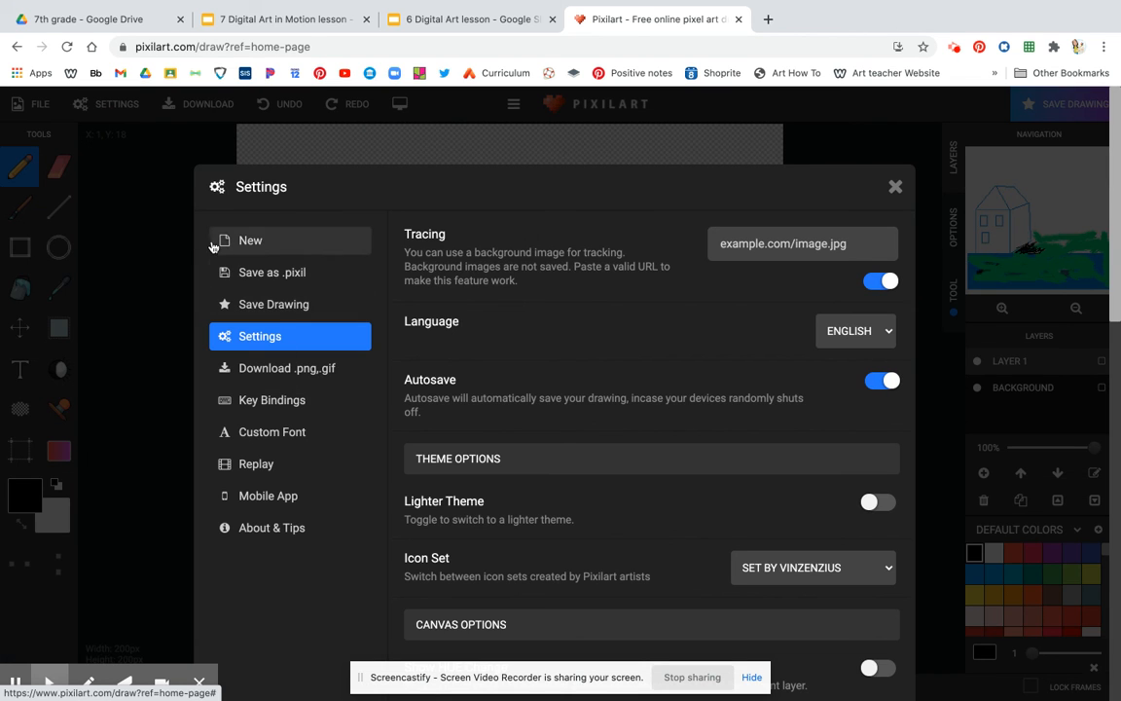
left_click(136, 172)
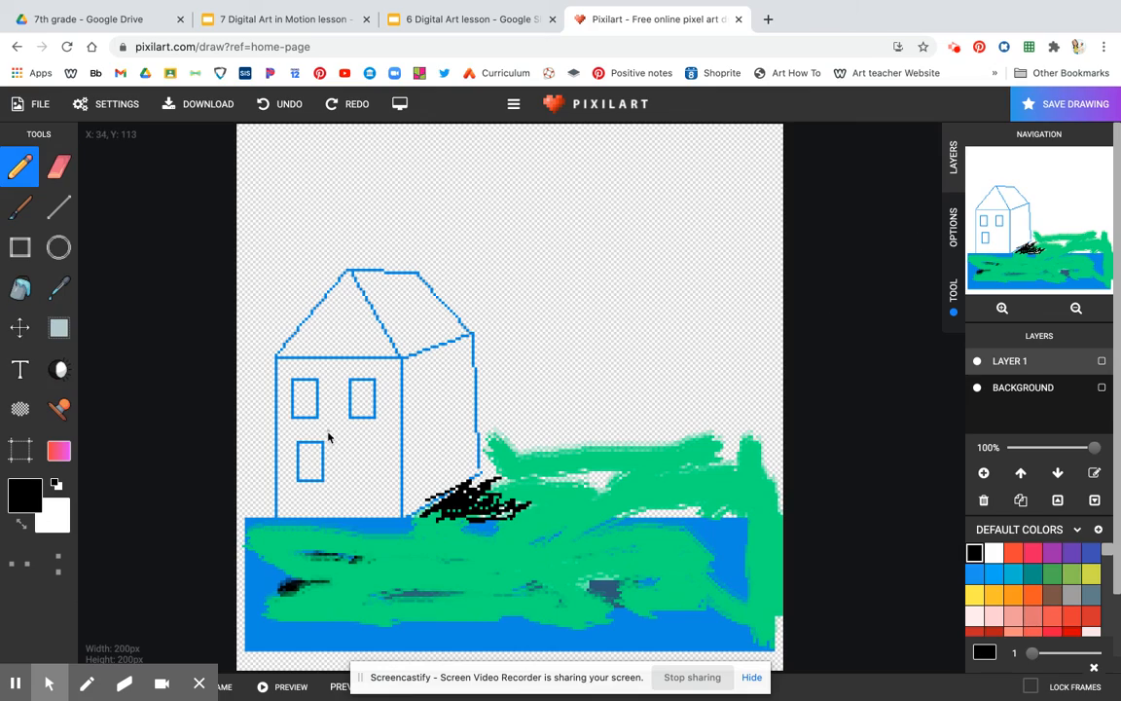
- Draw a short, slightly curved vertical black Pencil line in the middle of the house's side wall
scroll(455, 396, "up", 5)
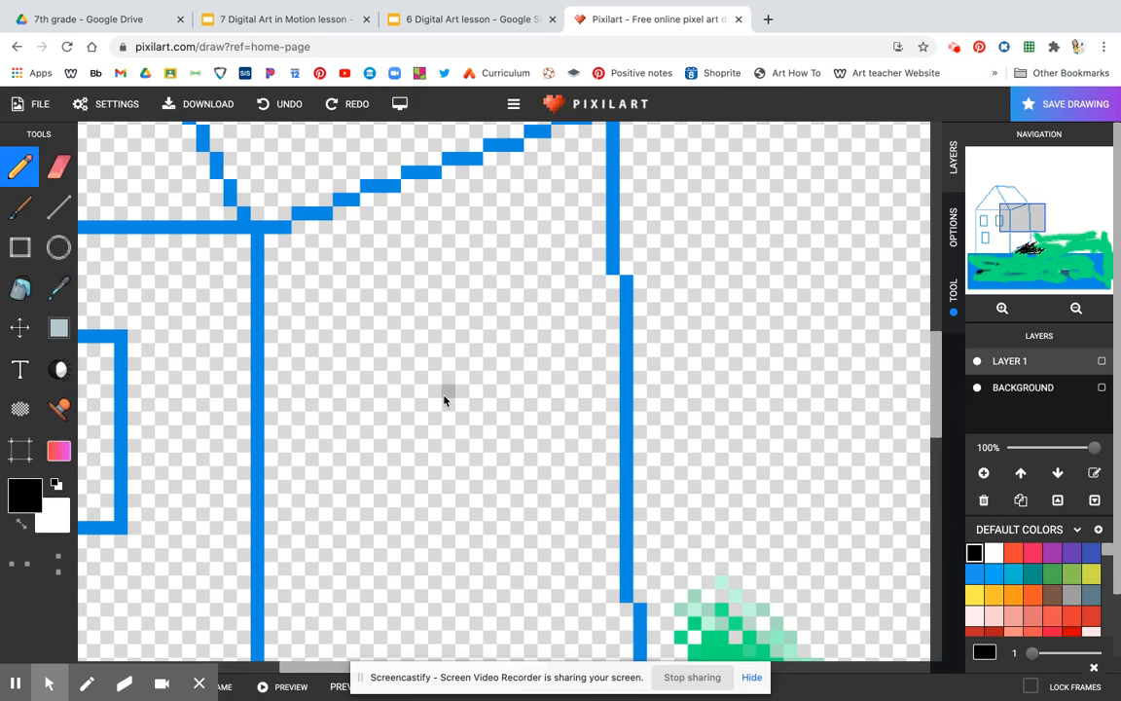
scroll(444, 399, "down", 5)
scroll(444, 399, "up", 6)
scroll(444, 399, "down", 6)
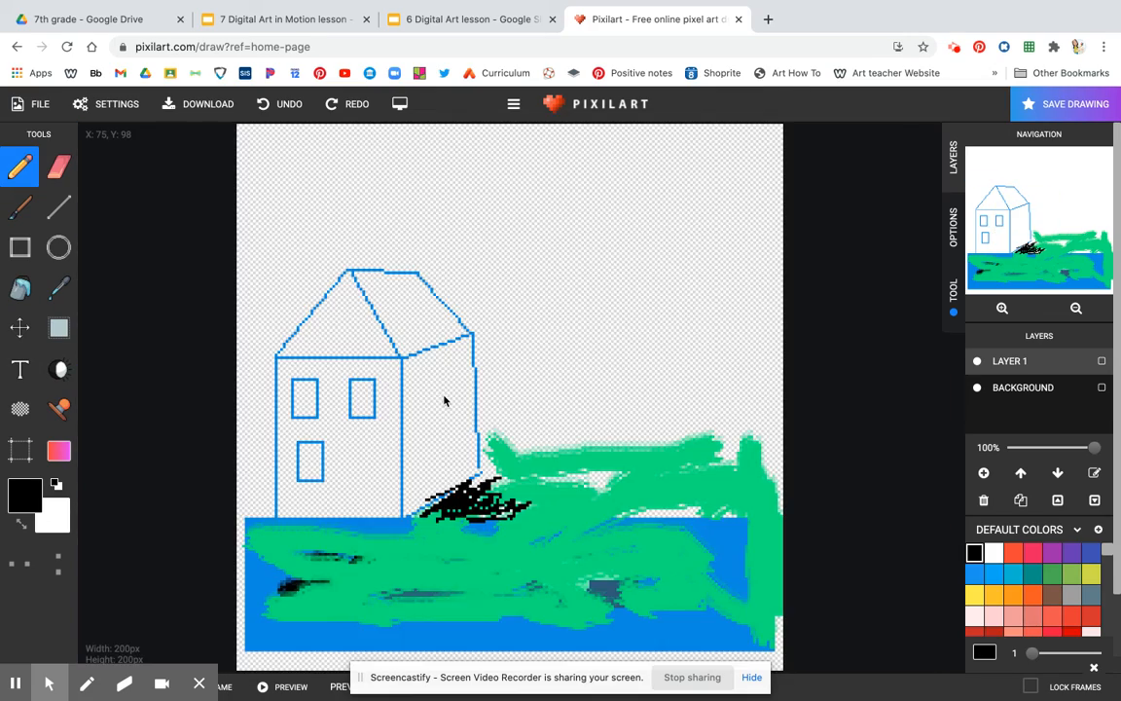
scroll(443, 390, "up", 8)
scroll(496, 446, "down", 5)
scroll(496, 445, "up", 5)
scroll(495, 448, "down", 1)
mouse_move(497, 469)
left_mouse_down()
mouse_move(487, 358)
mouse_move(501, 257)
left_mouse_up()
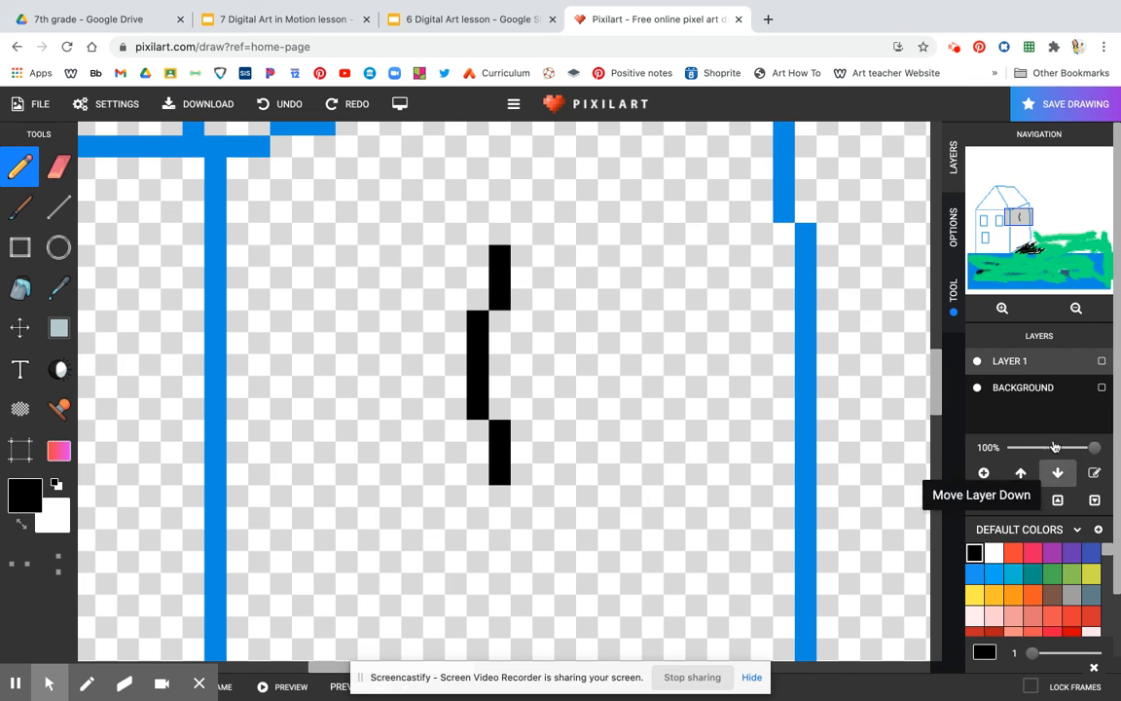
- Set the primary color to orange and place five single Pencil pixels on the green area just below the black scribble
left_click_drag(942, 379, 941, 444)
left_click_drag(932, 388, 941, 516)
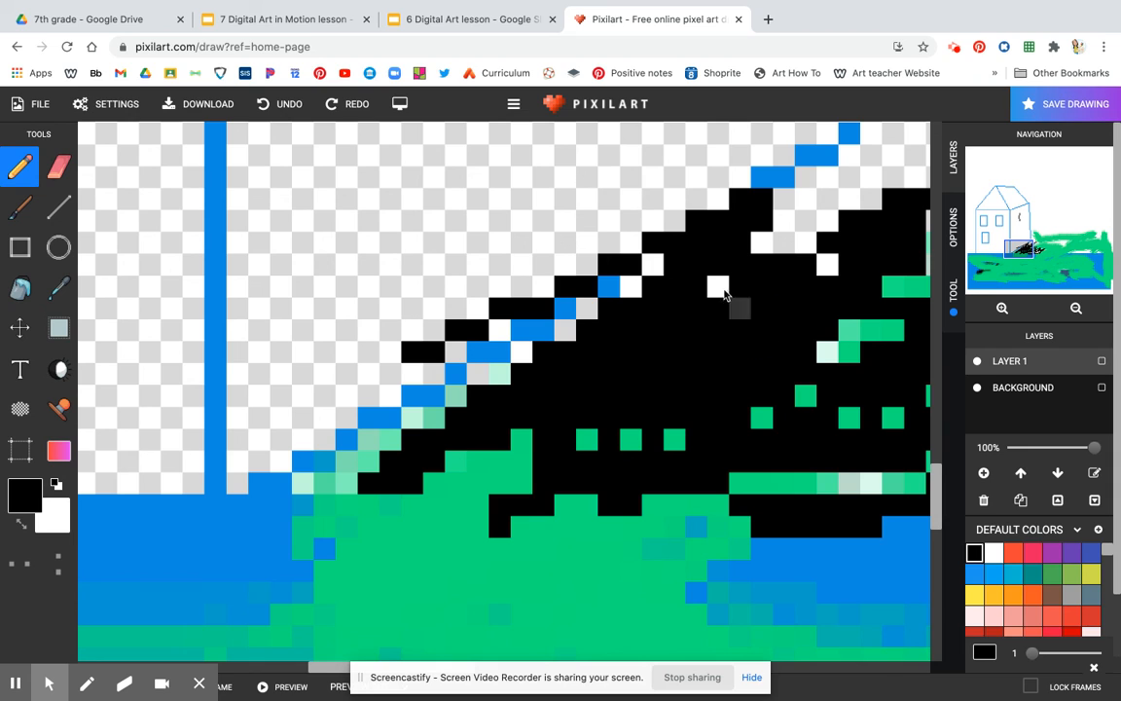
left_click(1013, 594)
left_click(476, 571)
left_click(388, 614)
left_click(608, 636)
left_click(651, 591)
left_click(373, 546)
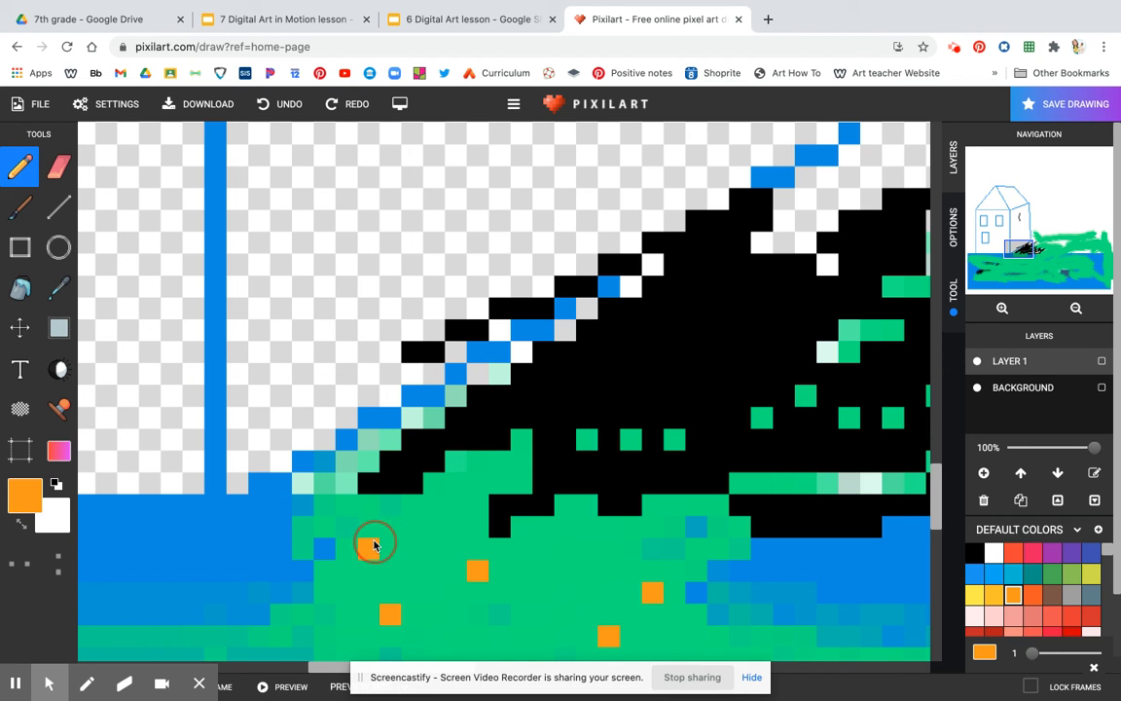
scroll(497, 396, "down", 5)
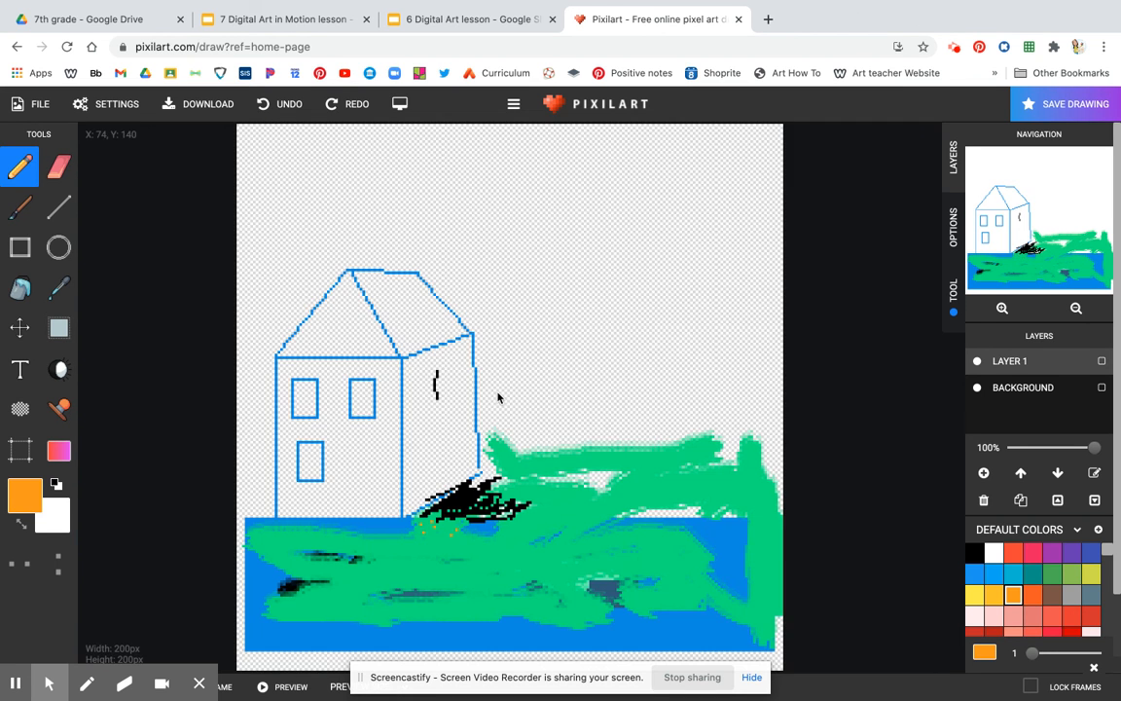
scroll(497, 396, "up", 3)
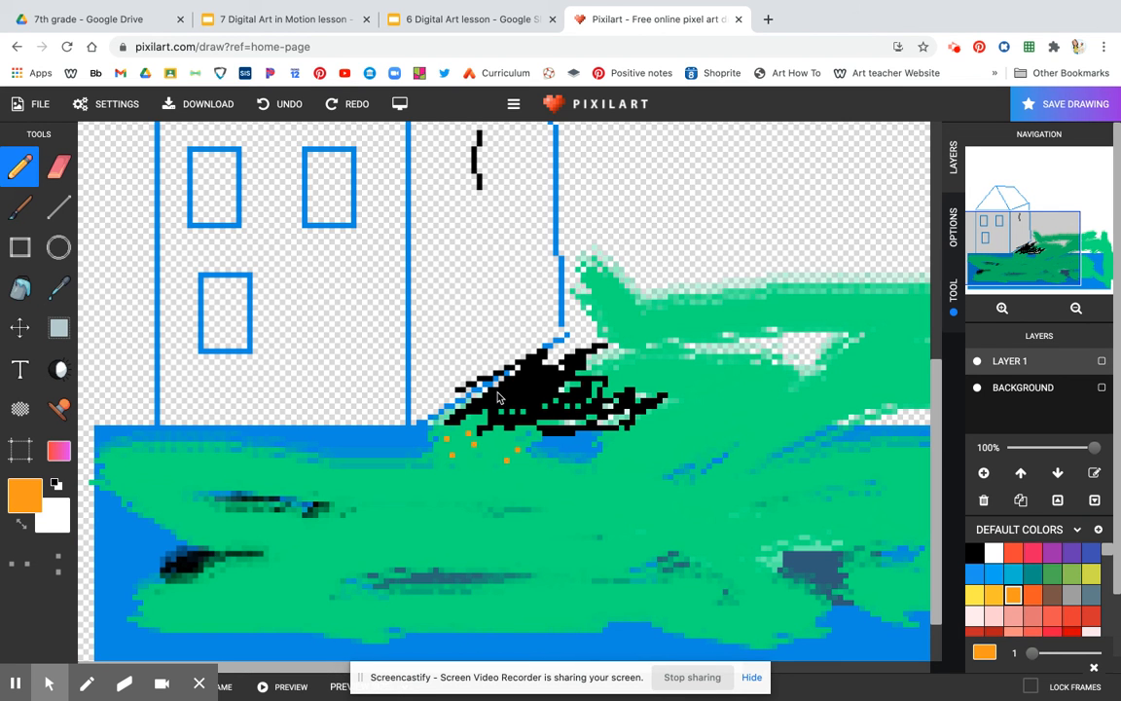